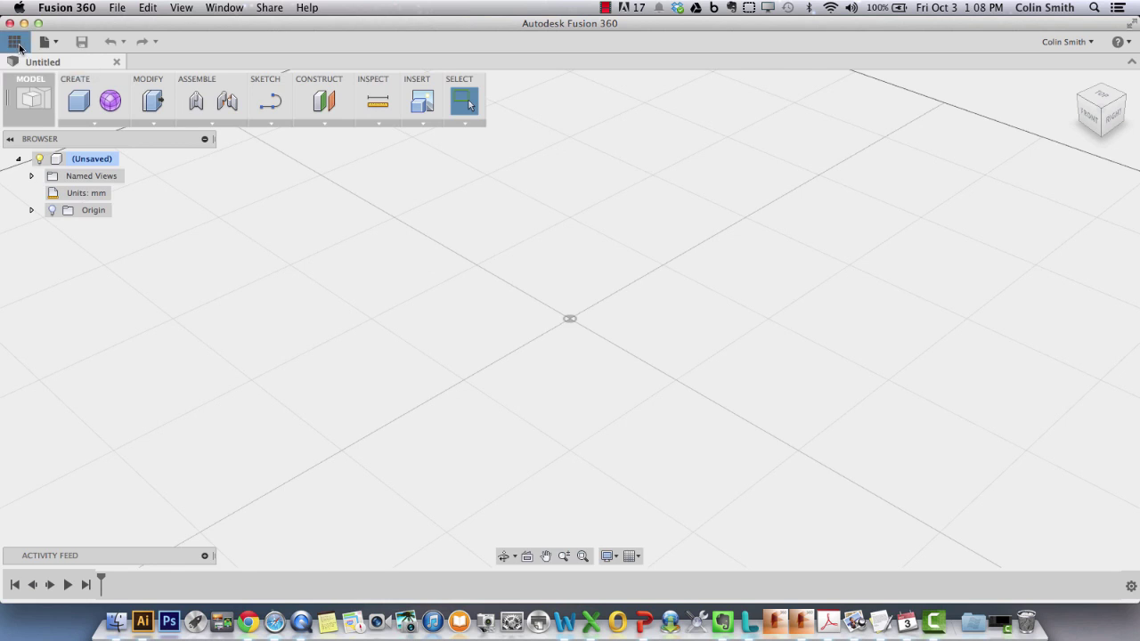
# - Open the Rendering: Utility Knife v34 design from the Data Panel, then close the panel
pyautogui.click(15, 43)
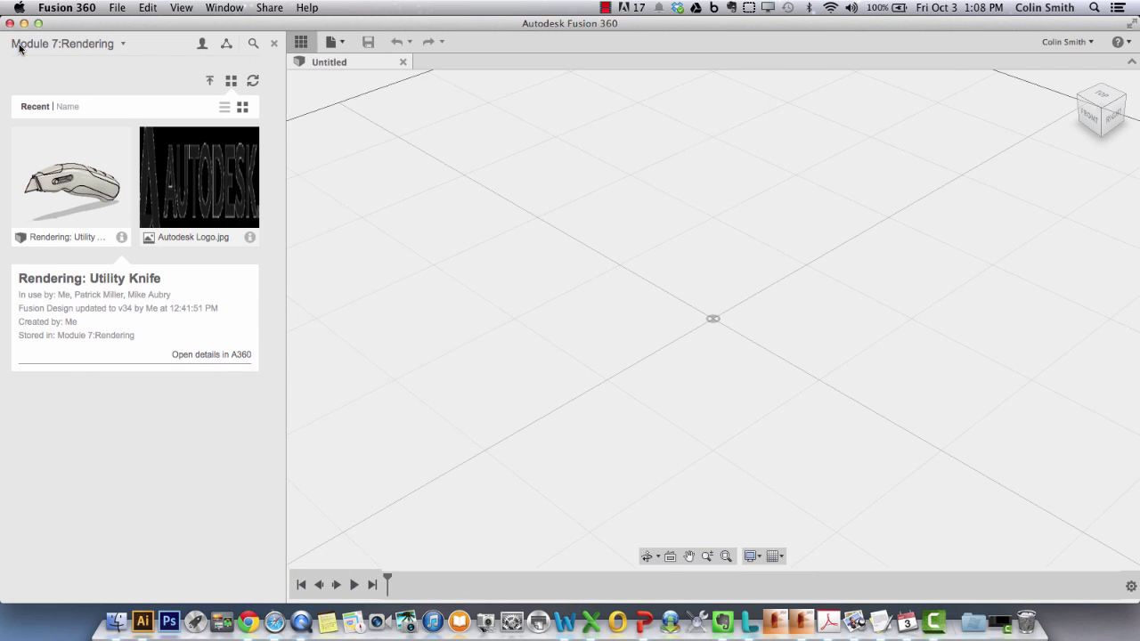
pyautogui.doubleClick(86, 187)
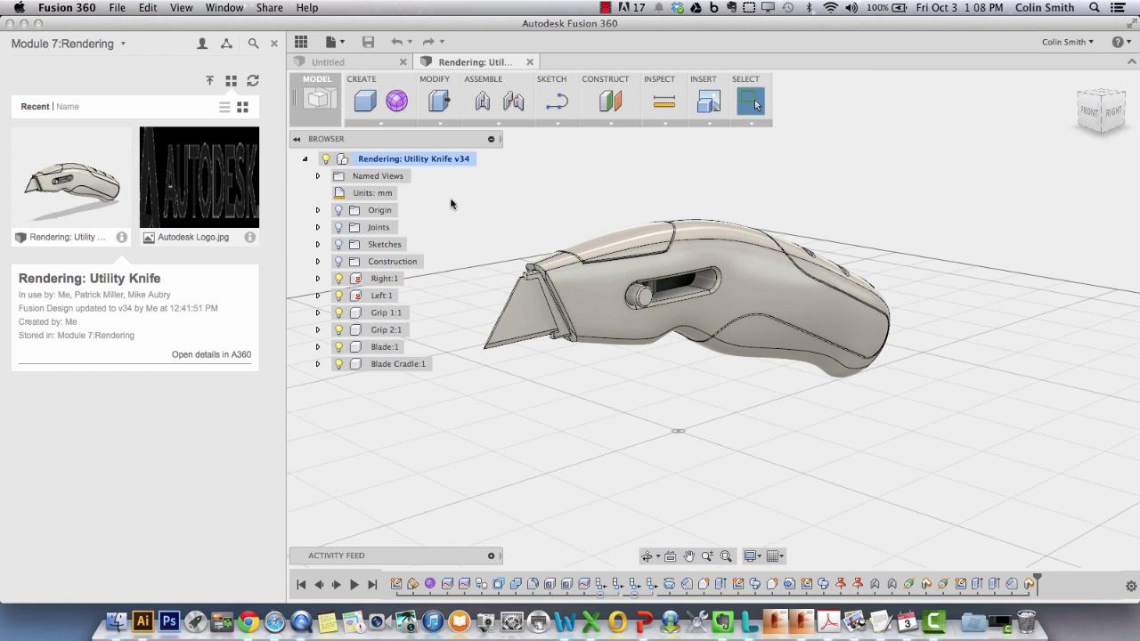
pyautogui.click(300, 41)
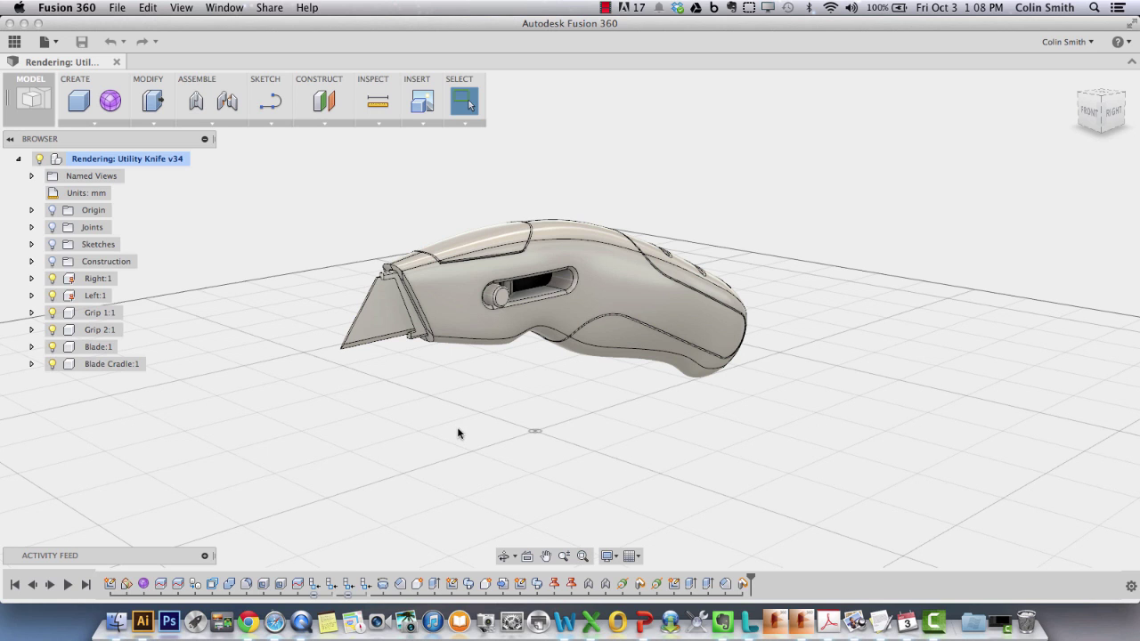
pyautogui.moveTo(458, 435)
pyautogui.keyDown('shift'); pyautogui.mouseDown(button='middle')
pyautogui.moveTo(491, 425)
pyautogui.moveTo(470, 435)
pyautogui.mouseUp(button='middle'); pyautogui.keyUp('shift')
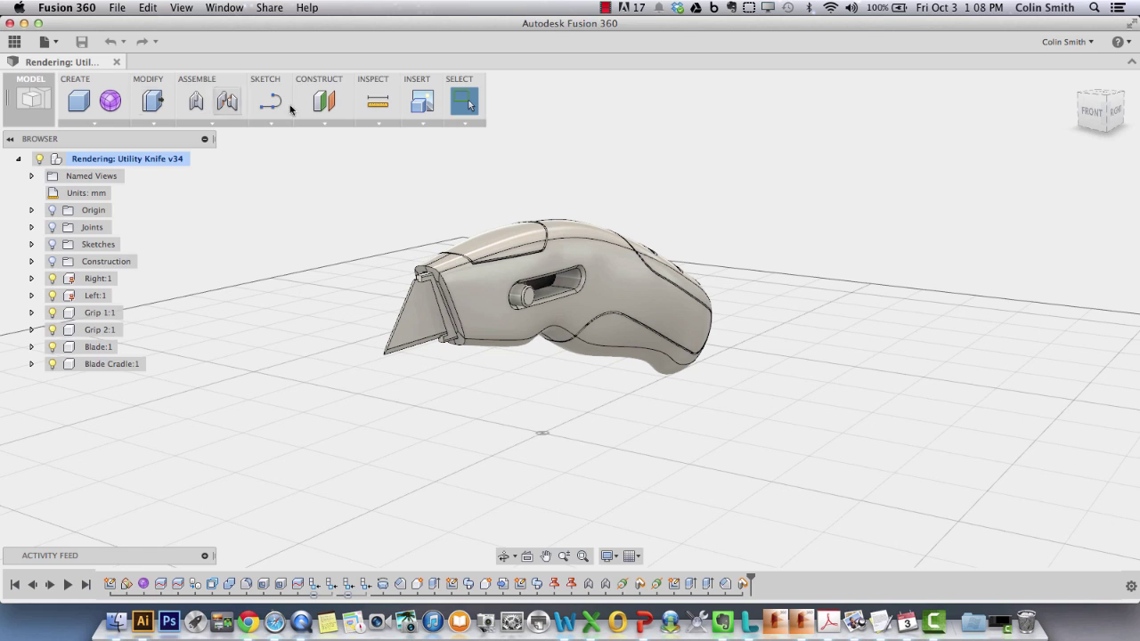
# - Switch the workspace from Model to Render
pyautogui.click(25, 105)
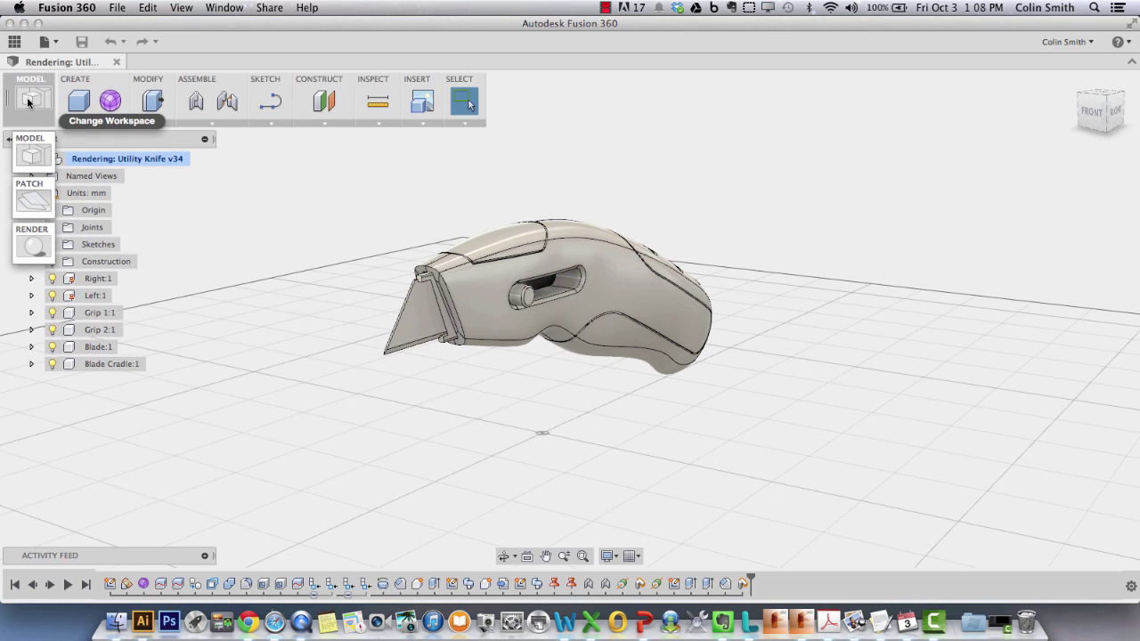
pyautogui.click(32, 246)
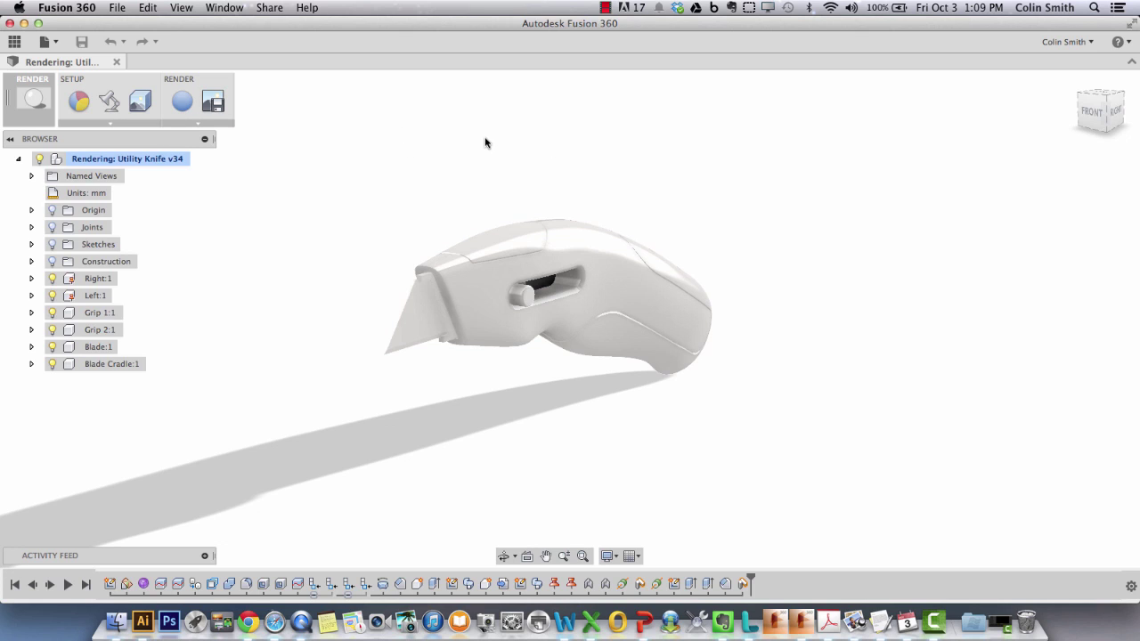
# - Reposition and close the Appearance palette, then show the Setup tools list
pyautogui.click(71, 106)
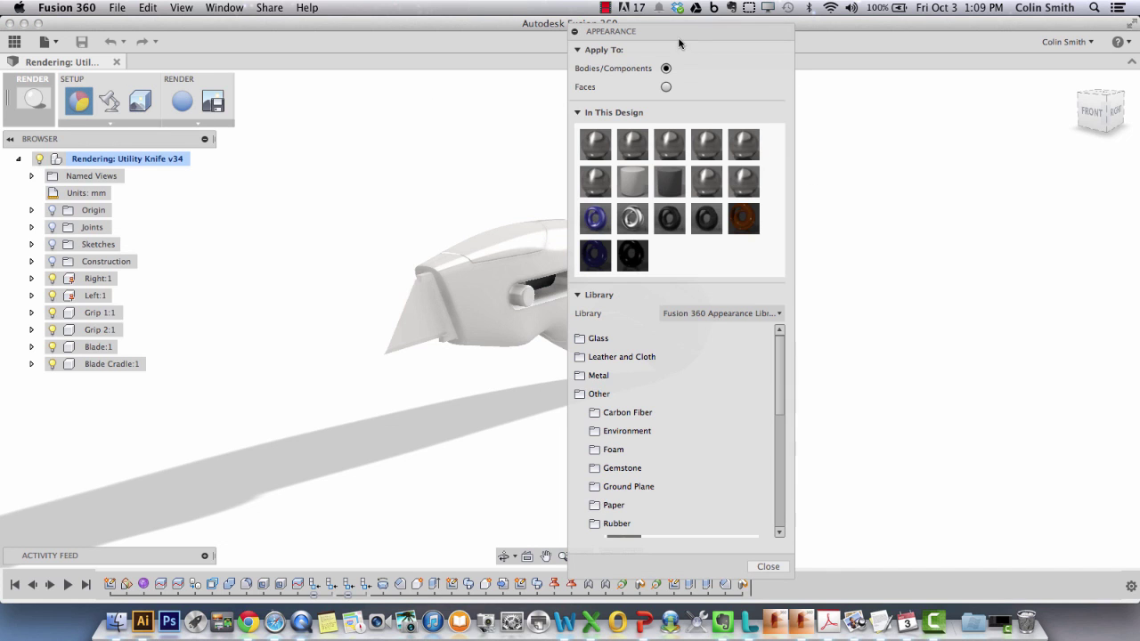
pyautogui.moveTo(678, 37); pyautogui.dragTo(950, 108)
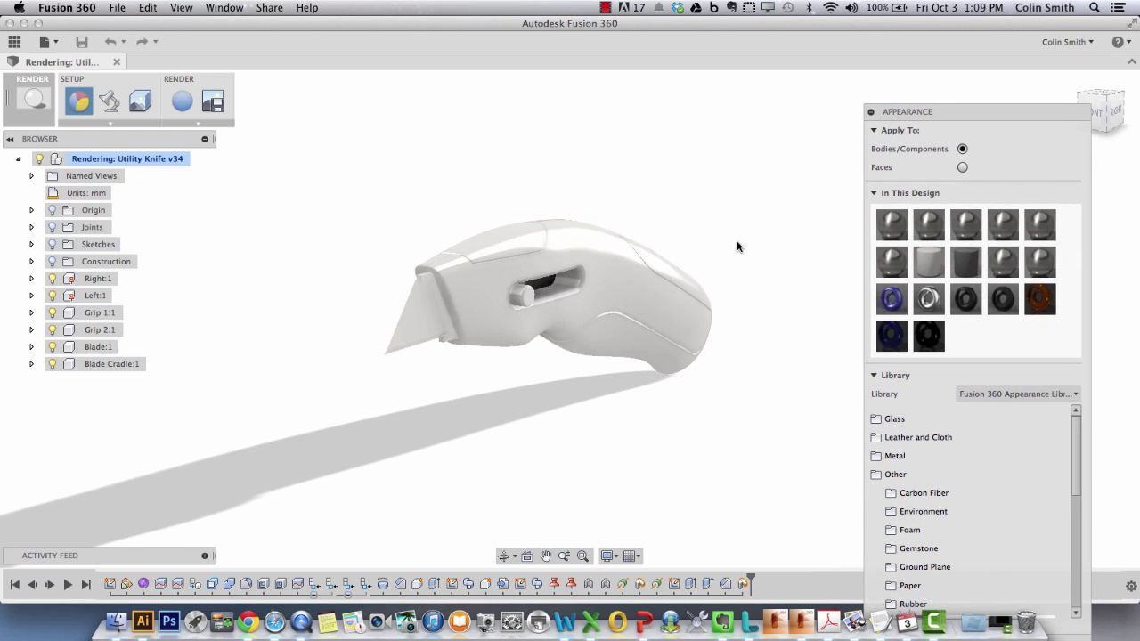
pyautogui.click(88, 116)
pyautogui.moveTo(993, 109); pyautogui.dragTo(973, 52)
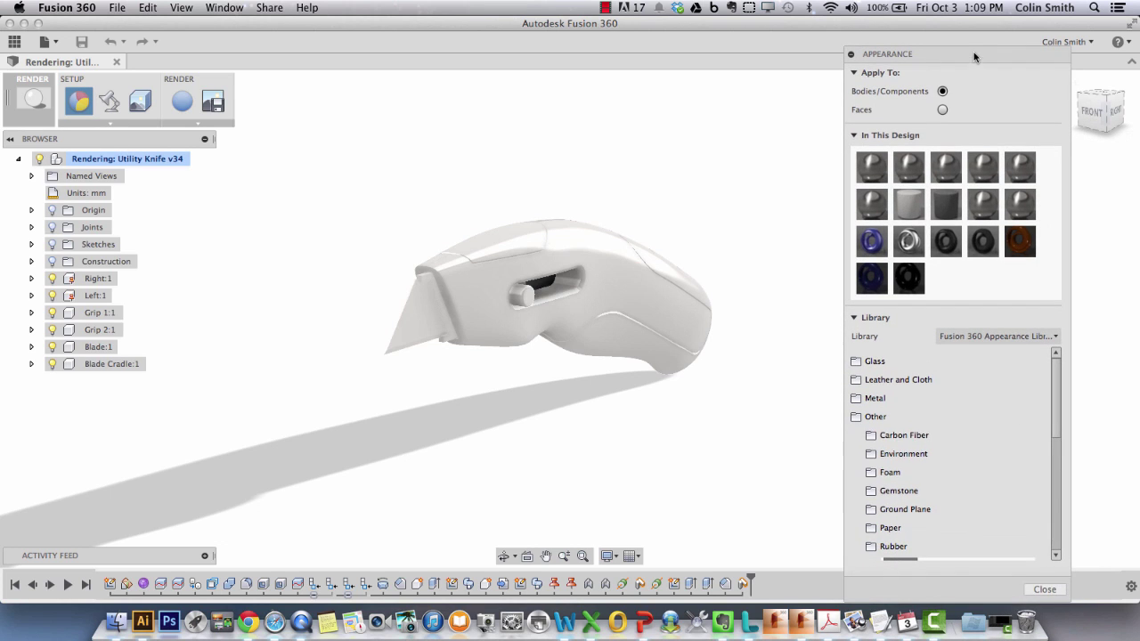
pyautogui.click(1042, 572)
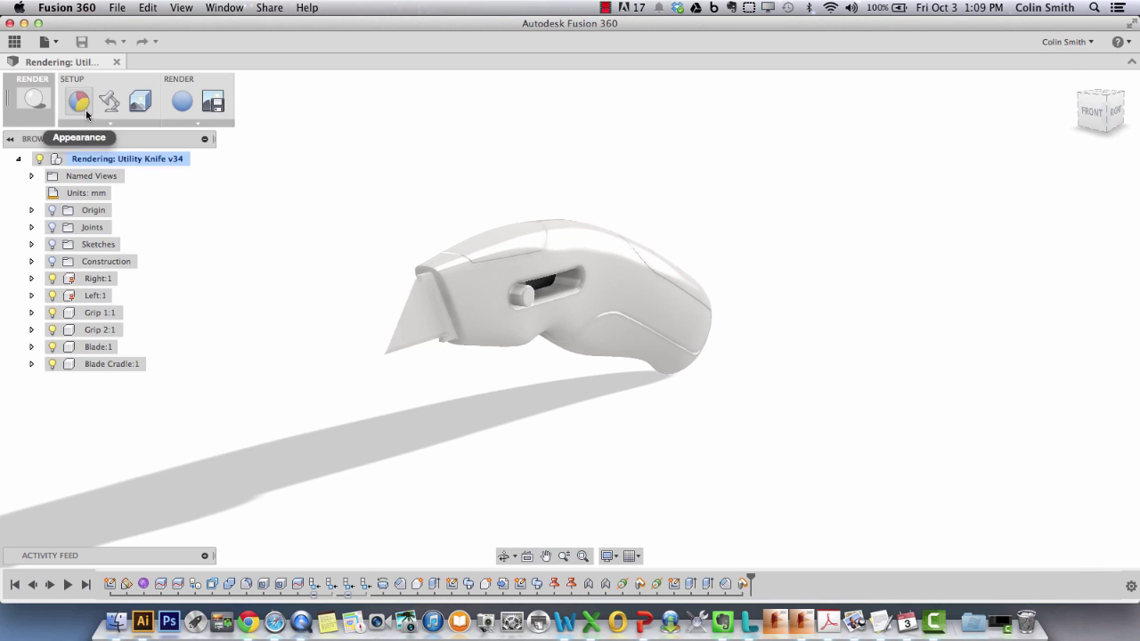
pyautogui.click(105, 123)
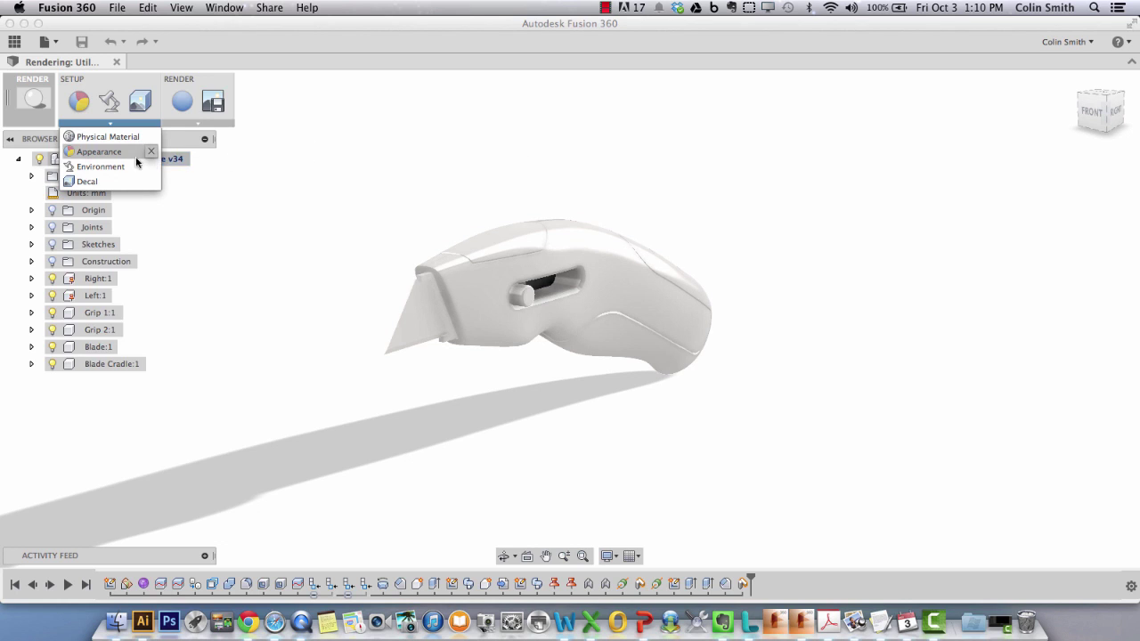
# - Open the Appearance palette, move it lower, and delete all unused appearances from the design
pyautogui.click(91, 154)
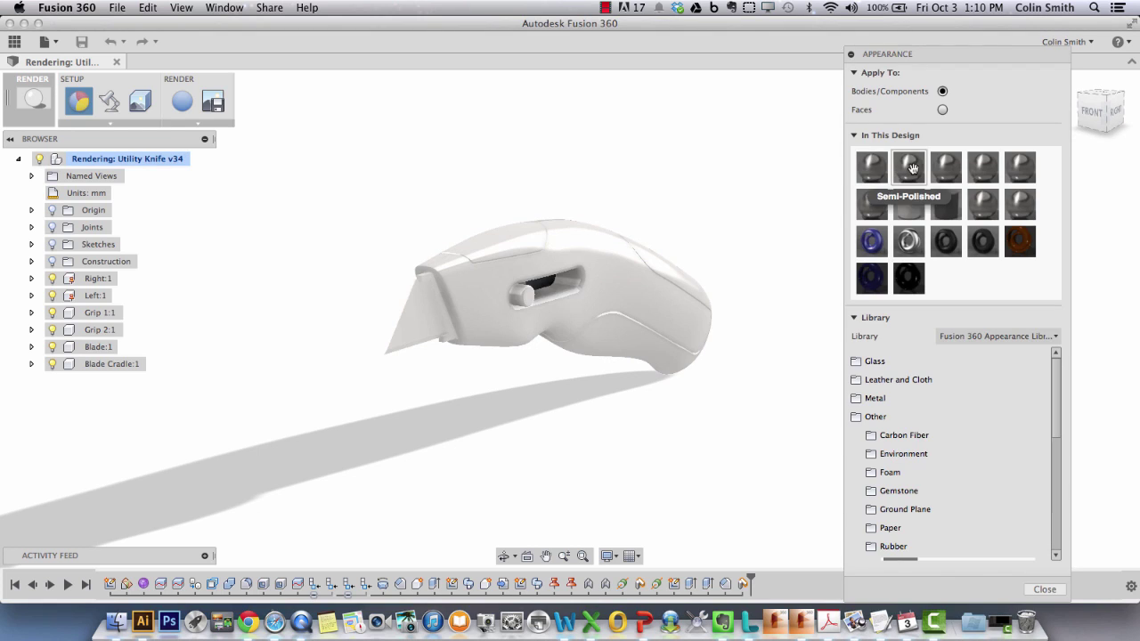
pyautogui.moveTo(978, 47); pyautogui.dragTo(932, 86)
pyautogui.rightClick(1004, 306)
pyautogui.click(1042, 308)
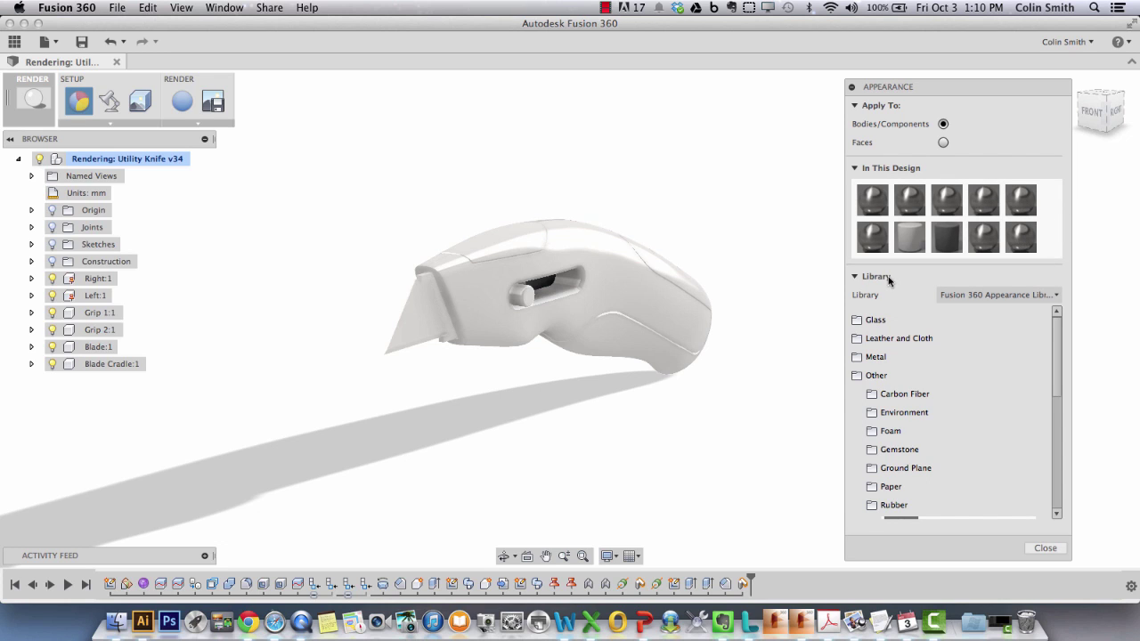
# - Browse the library by collapsing Other and viewing the Glass > Textured appearances
pyautogui.scroll(-2, 1060, 345)
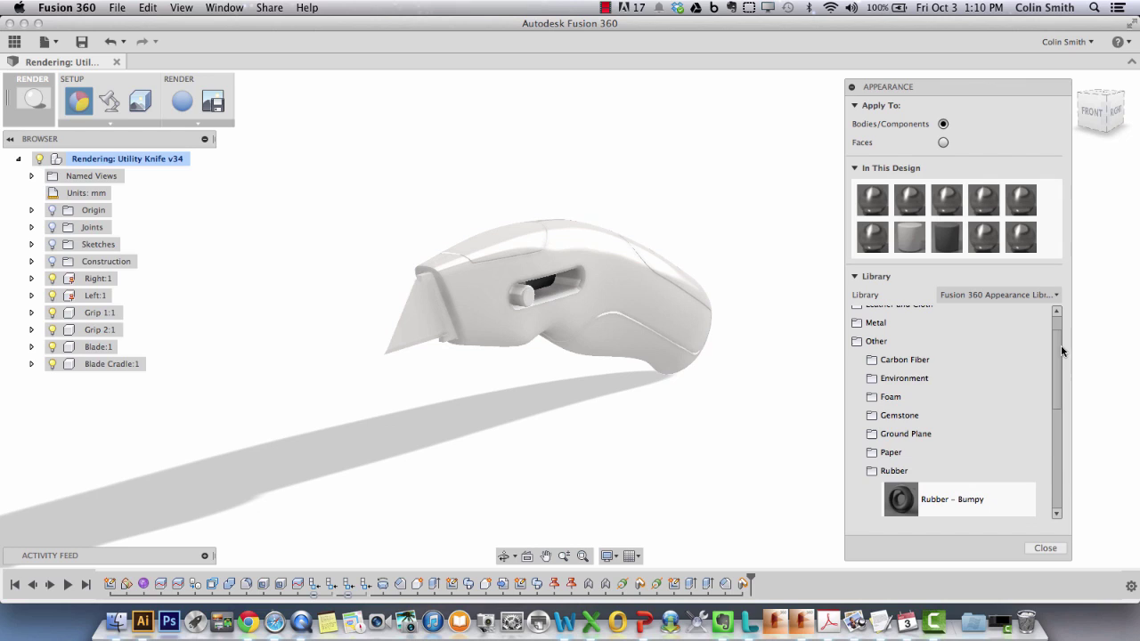
pyautogui.click(877, 341)
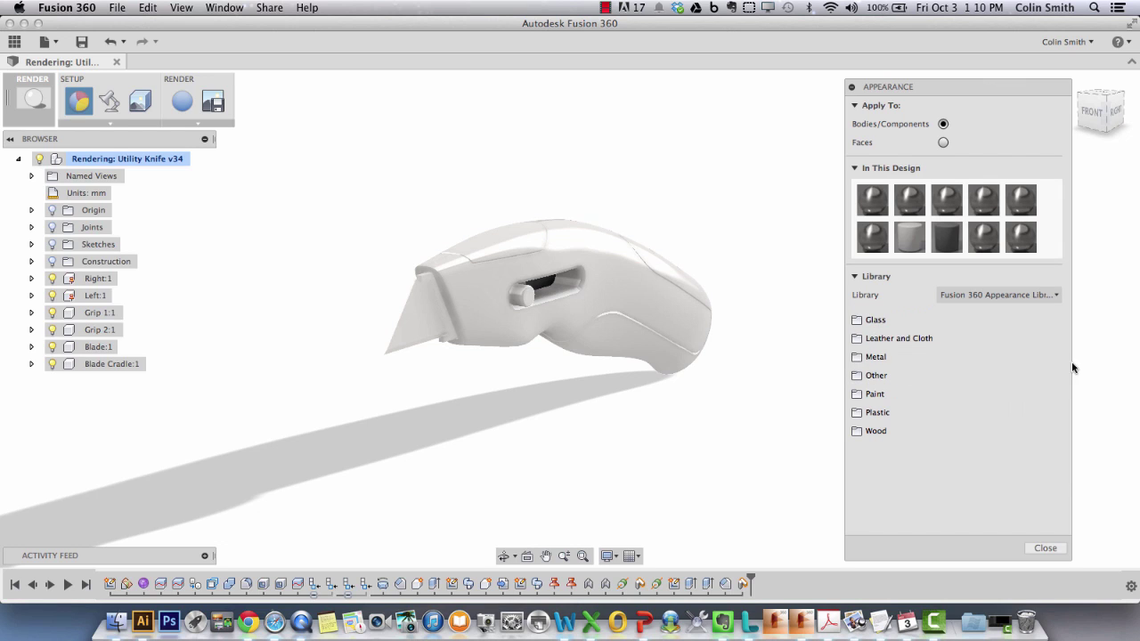
pyautogui.click(870, 320)
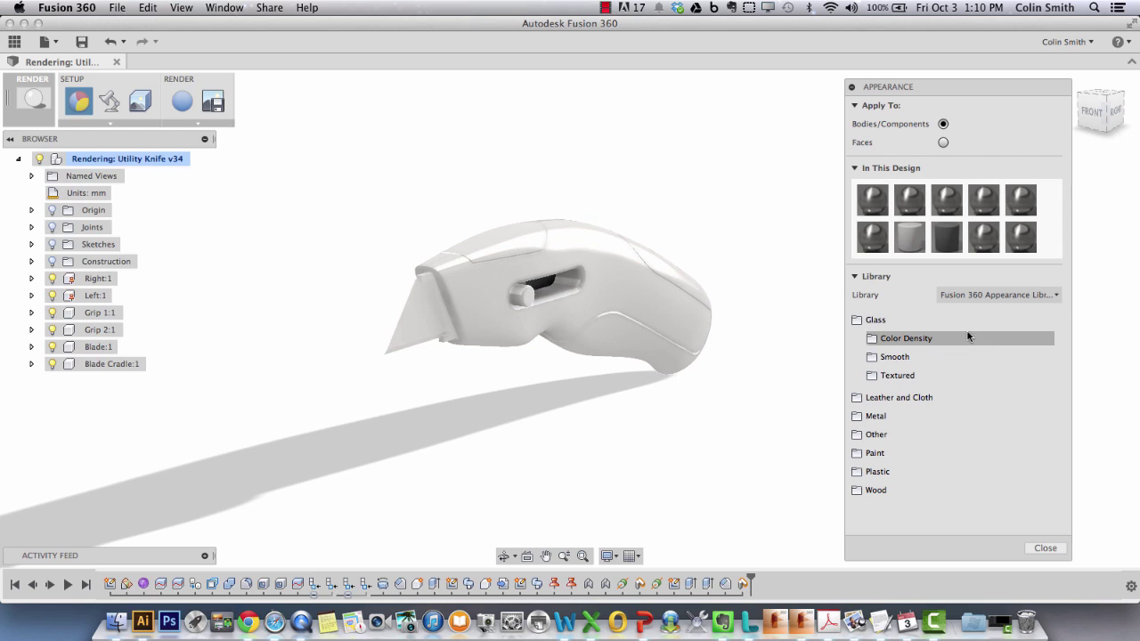
pyautogui.click(898, 376)
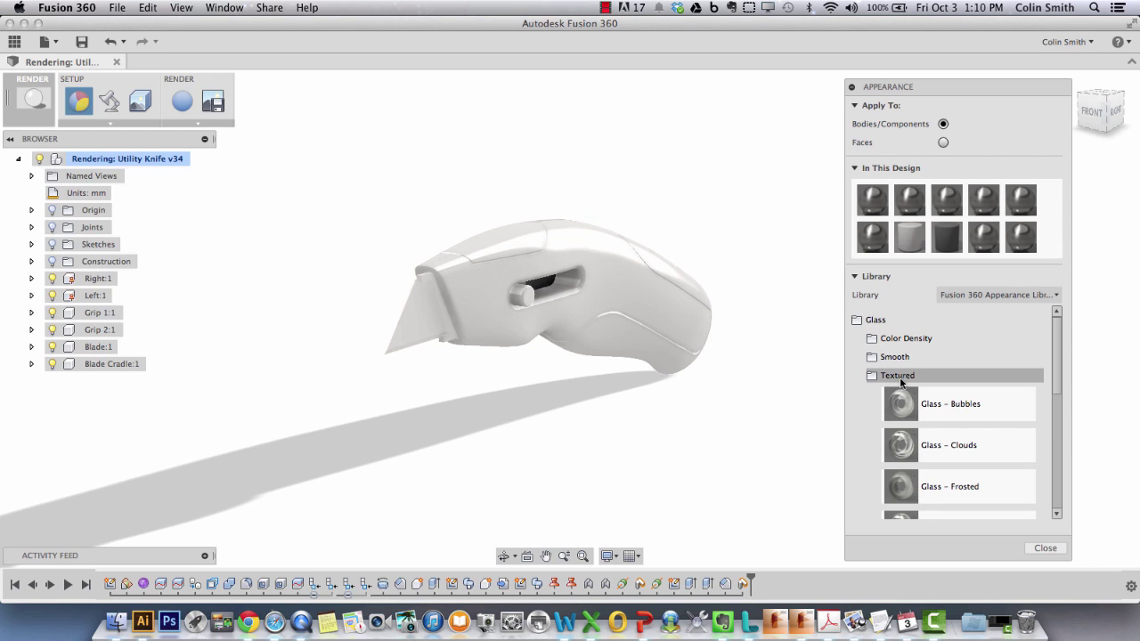
pyautogui.scroll(-3, 950, 339)
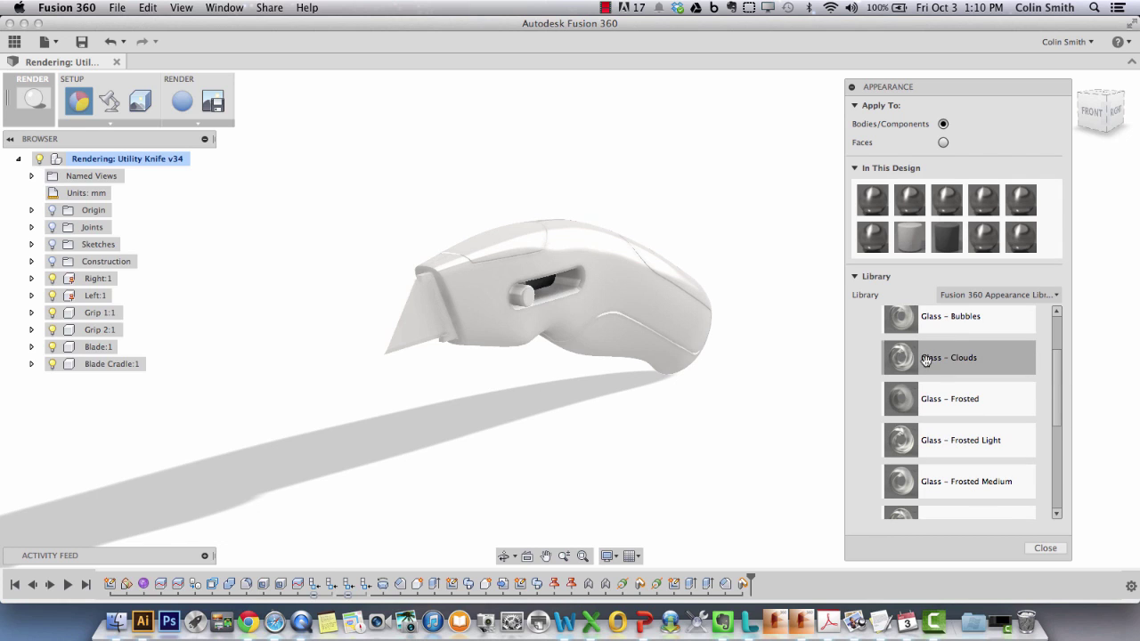
pyautogui.moveTo(1052, 363); pyautogui.dragTo(1058, 325)
pyautogui.click(877, 323)
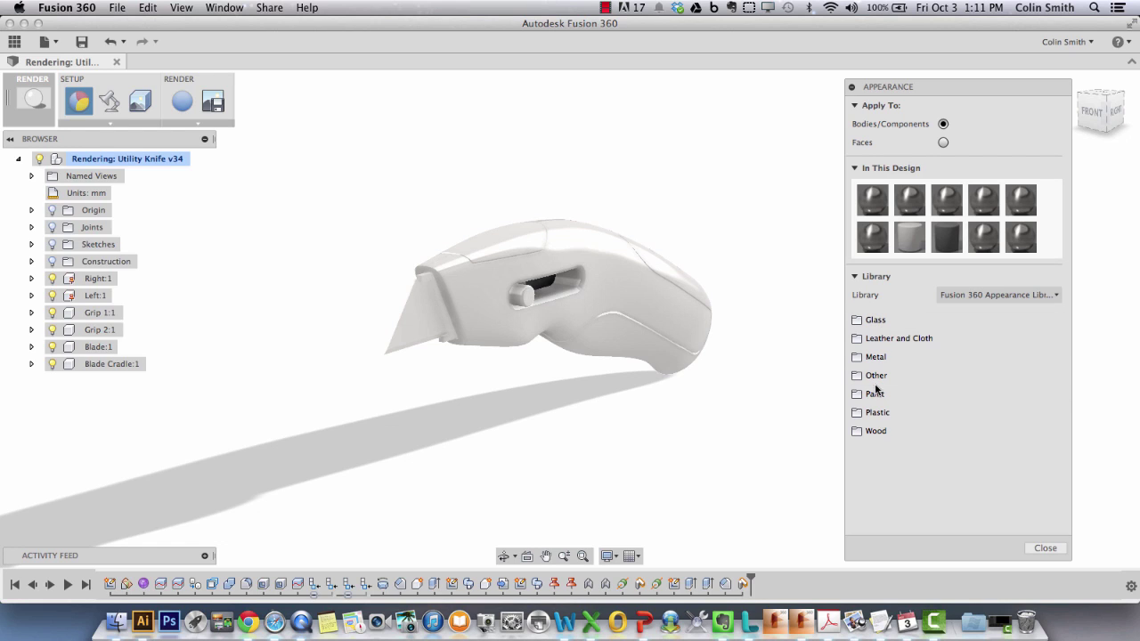
# - Apply Plastic – Glossy (Yellow) from Plastic > Opaque to the knife body
pyautogui.click(887, 414)
pyautogui.click(921, 428)
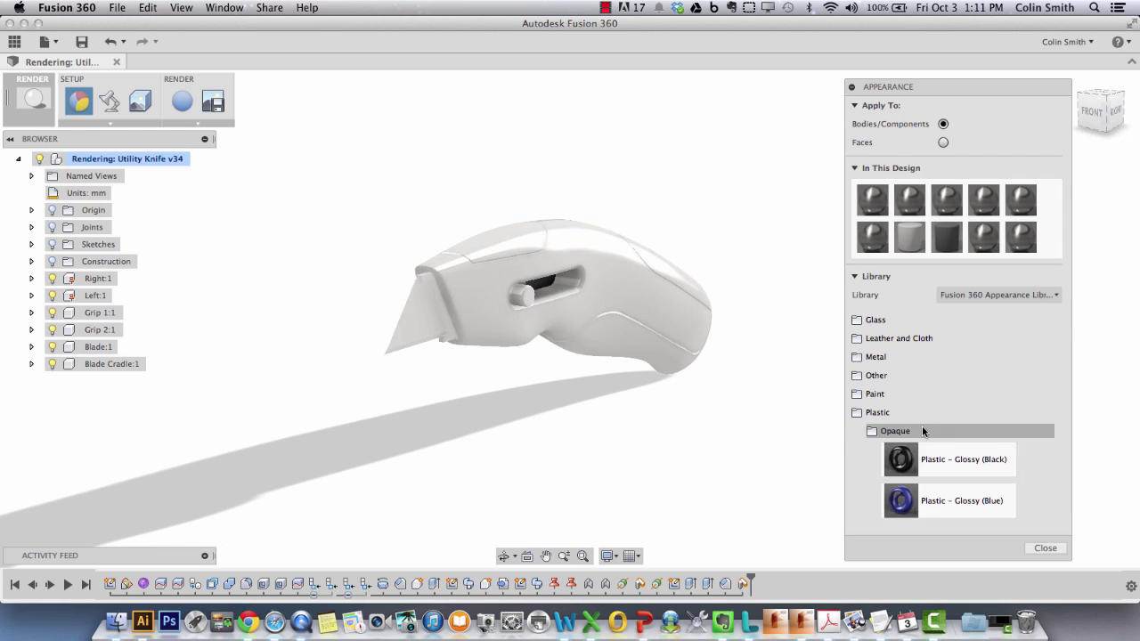
pyautogui.scroll(-1, 1057, 346)
pyautogui.moveTo(1056, 346); pyautogui.dragTo(1053, 405)
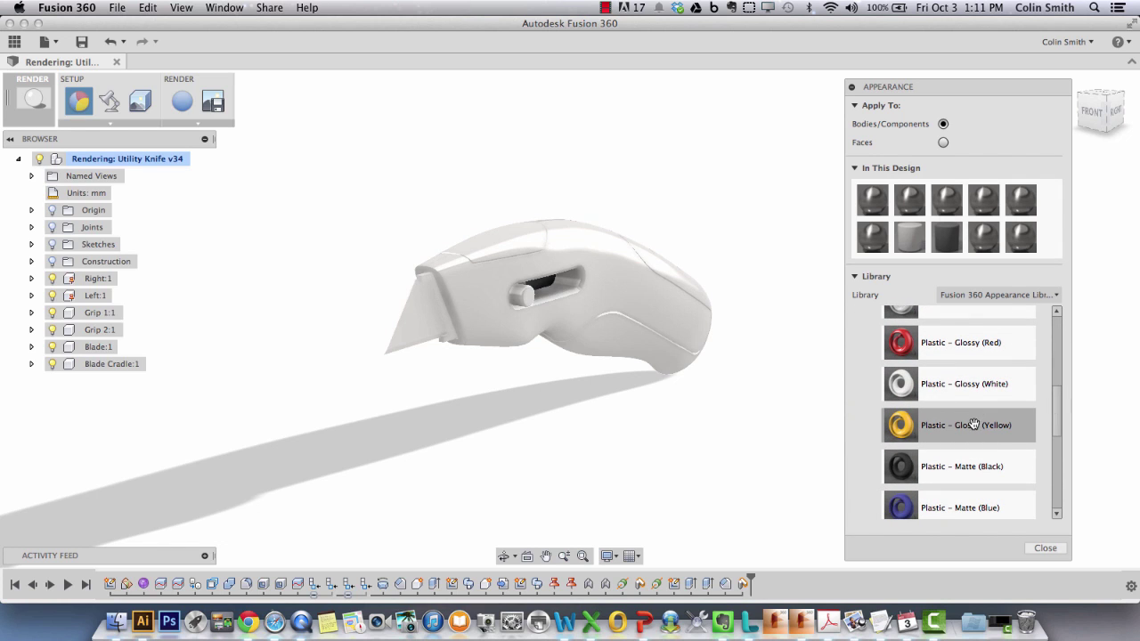
pyautogui.moveTo(974, 423); pyautogui.dragTo(602, 258)
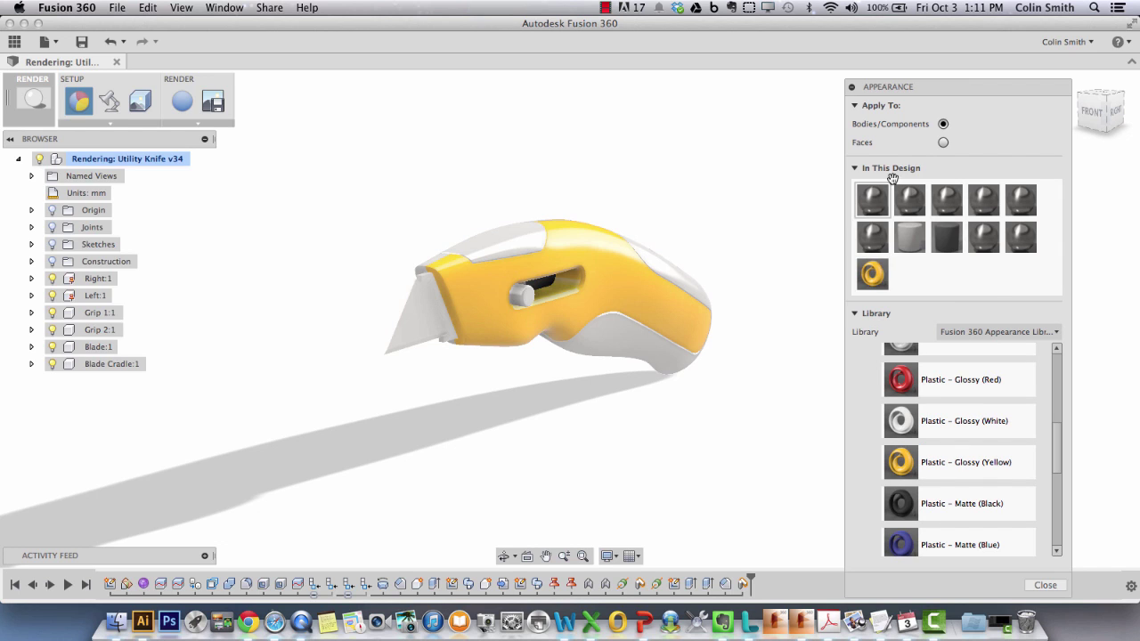
pyautogui.keyDown('shift'); pyautogui.moveTo(618, 198); pyautogui.dragTo(590, 210, button='middle'); pyautogui.keyUp('shift')
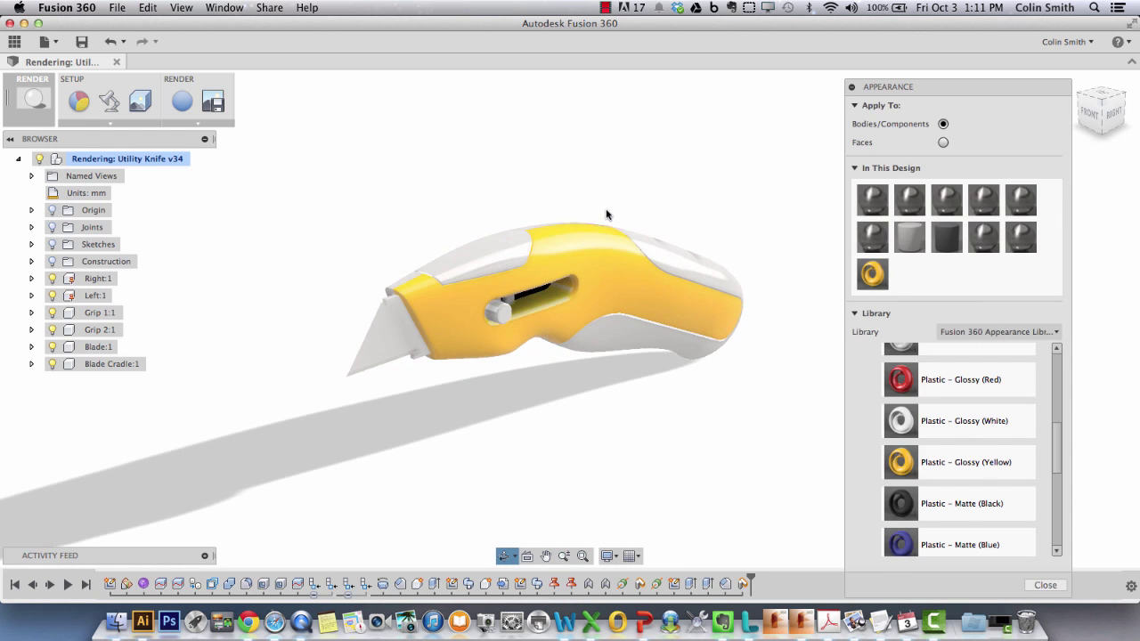
pyautogui.press('Escape')
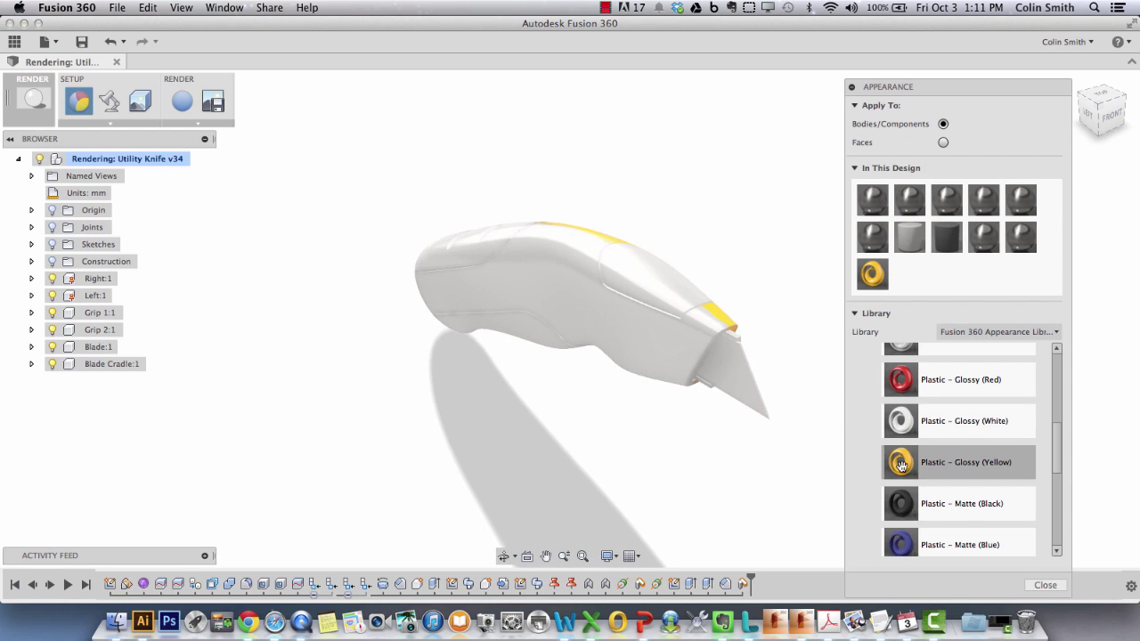
pyautogui.moveTo(901, 464); pyautogui.dragTo(565, 280)
# - Orbit the knife to inspect the yellow body from several angles
pyautogui.keyDown('shift'); pyautogui.moveTo(753, 433); pyautogui.dragTo(669, 430, button='middle'); pyautogui.keyUp('shift')
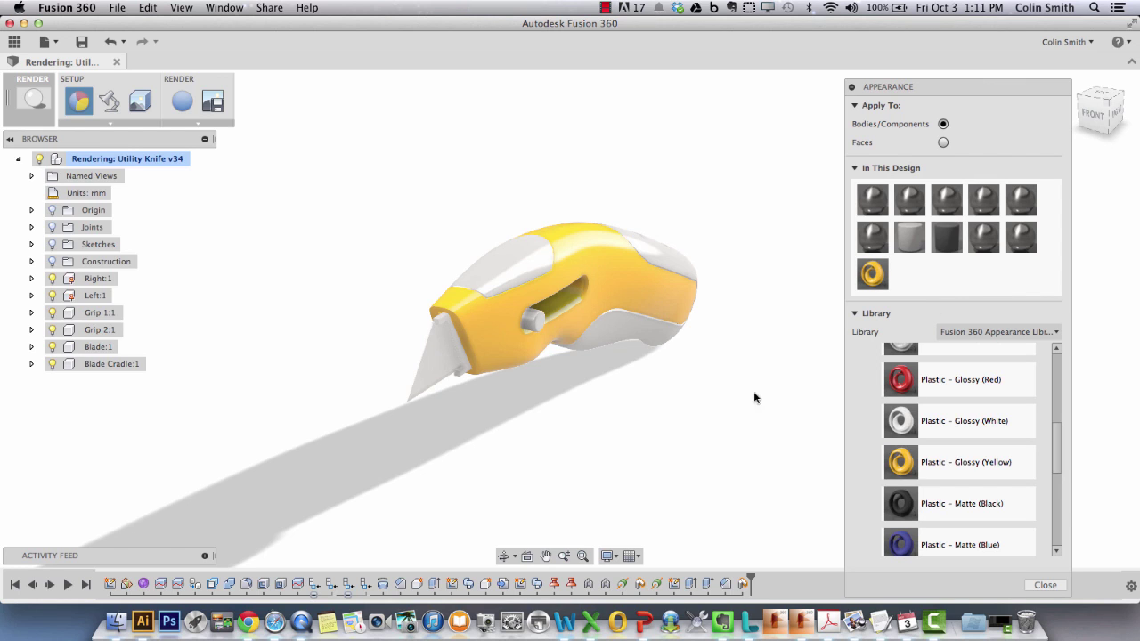
pyautogui.keyDown('shift'); pyautogui.moveTo(650, 384); pyautogui.dragTo(635, 406, button='middle'); pyautogui.keyUp('shift')
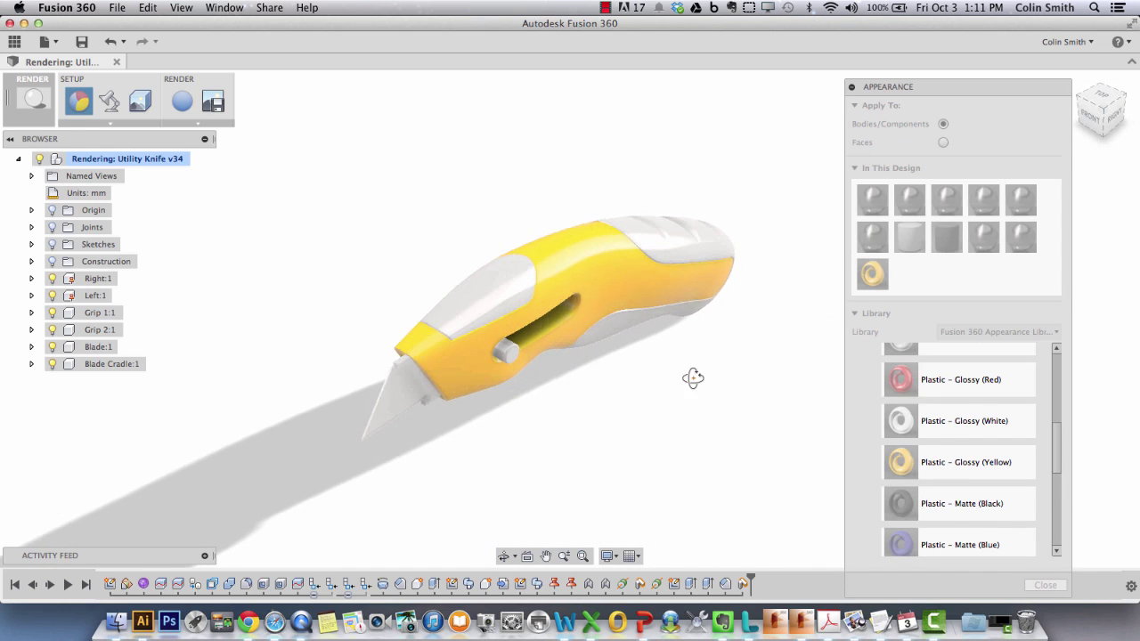
pyautogui.keyDown('shift'); pyautogui.moveTo(693, 377); pyautogui.dragTo(692, 368, button='middle'); pyautogui.keyUp('shift')
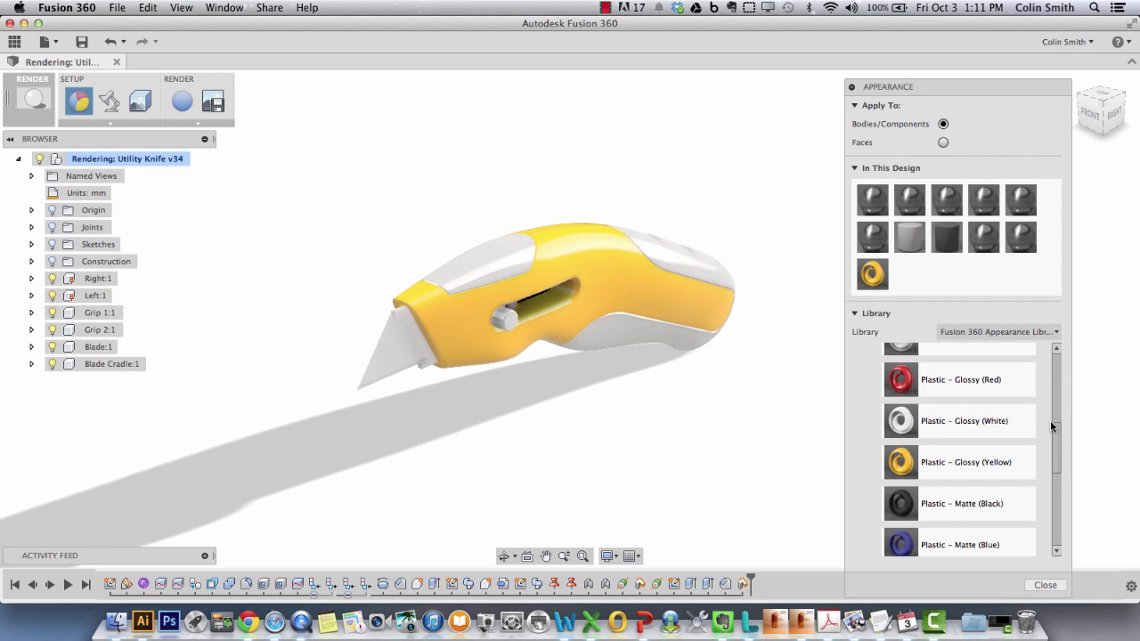
pyautogui.moveTo(1053, 419); pyautogui.dragTo(1060, 389)
pyautogui.scroll(2, 995, 410)
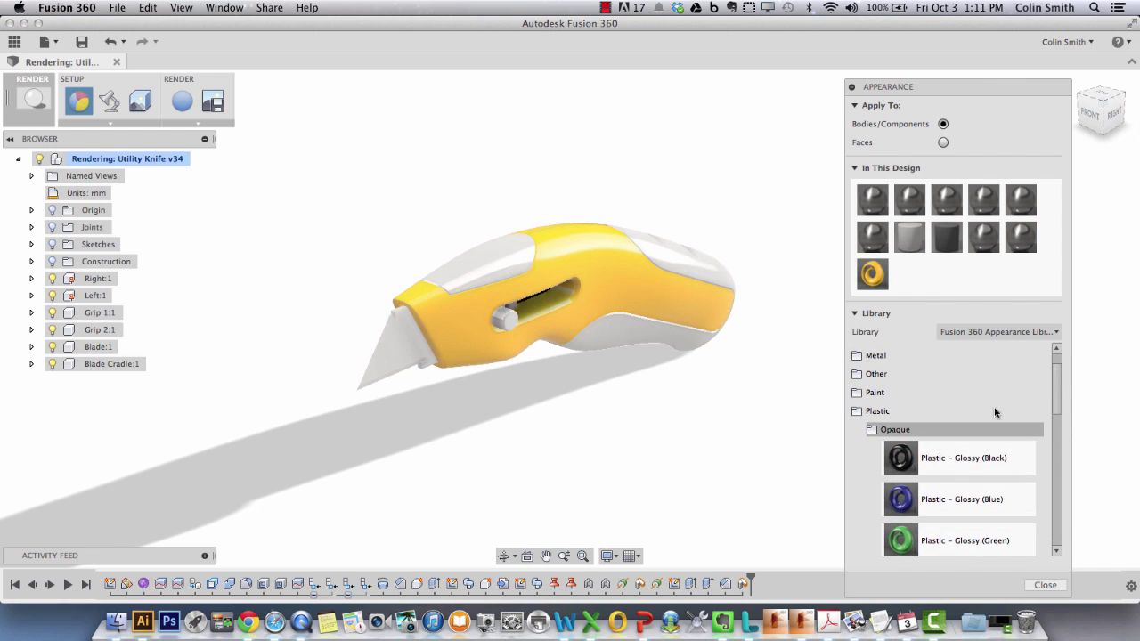
# - Apply Rubber – Hard from the Other category to the grips, then expand Grip 1:1 to show its bodies
pyautogui.click(913, 431)
pyautogui.click(899, 445)
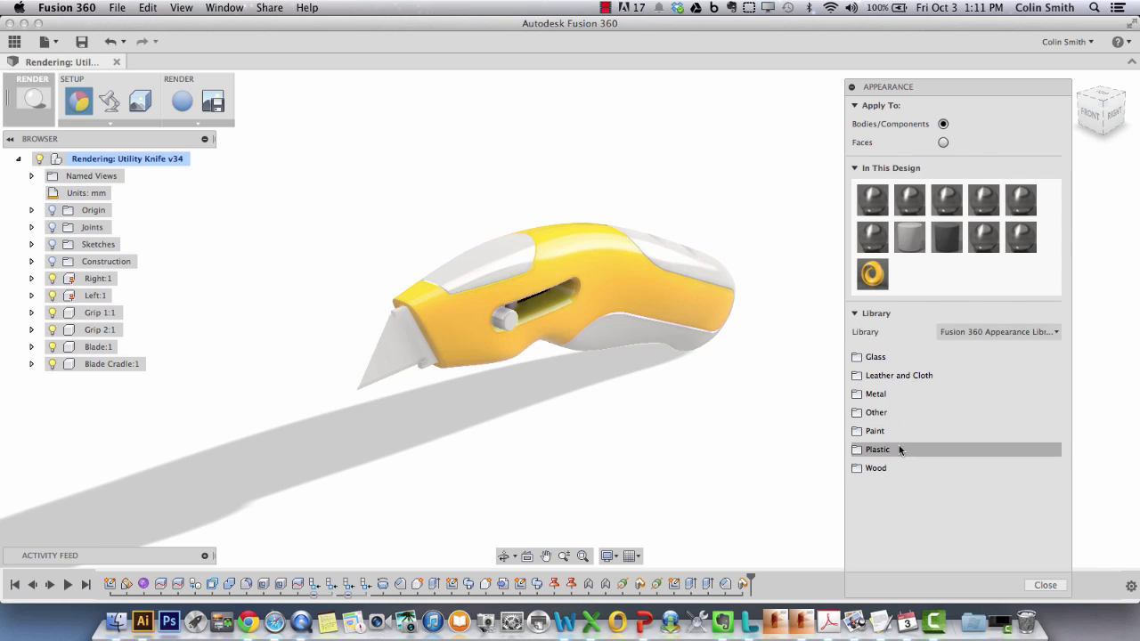
pyautogui.click(879, 414)
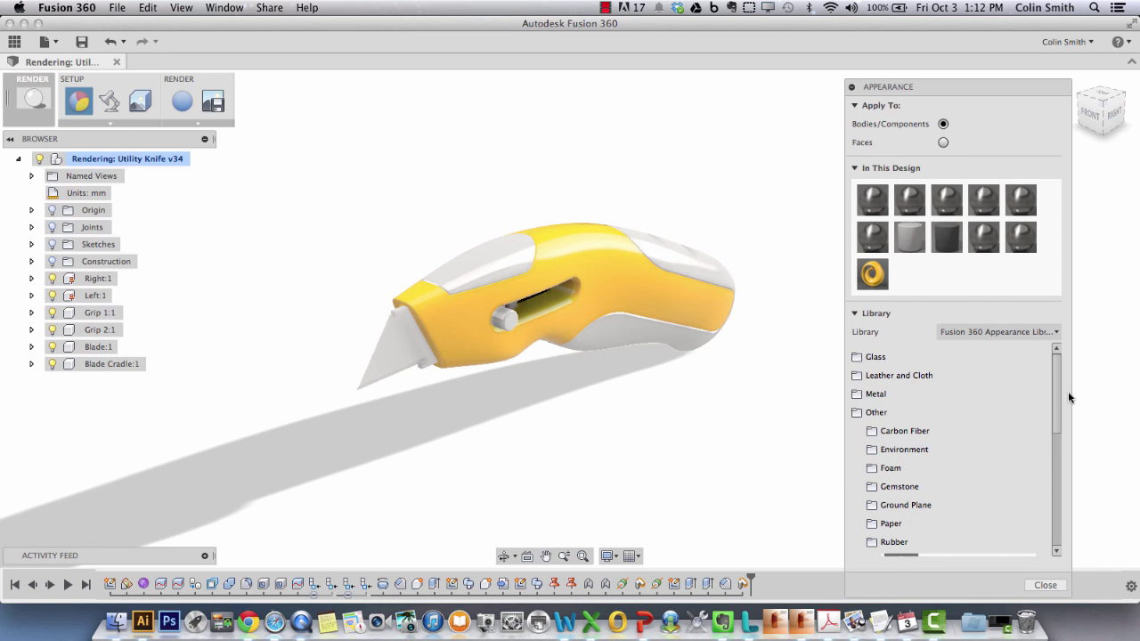
pyautogui.moveTo(1054, 382); pyautogui.dragTo(1055, 450)
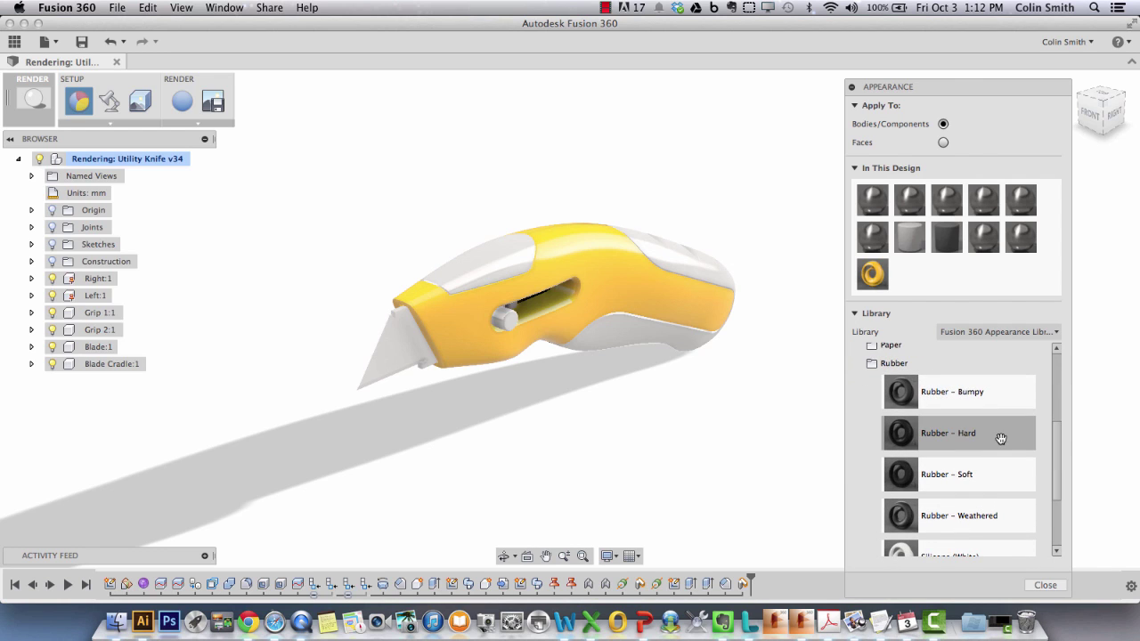
pyautogui.moveTo(981, 437); pyautogui.dragTo(92, 315)
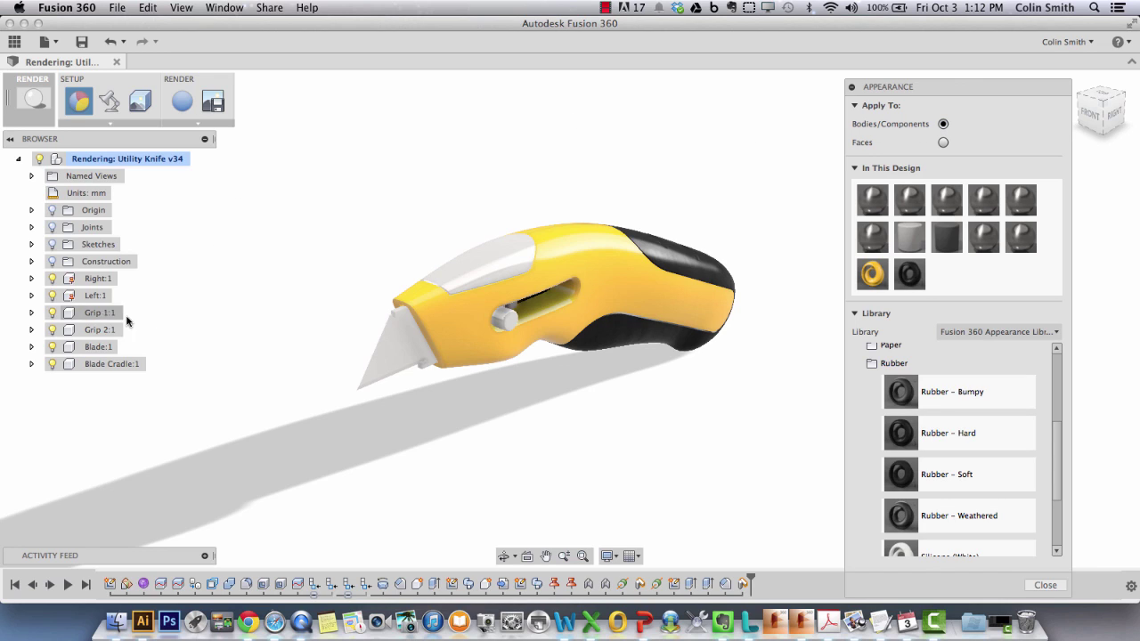
pyautogui.click(32, 313)
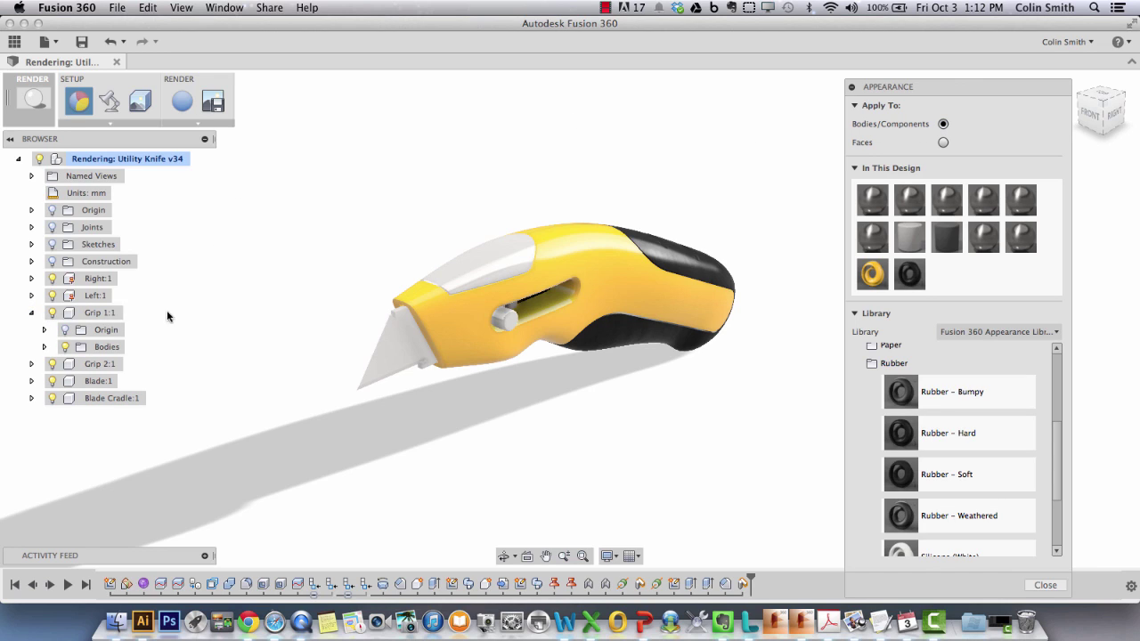
pyautogui.click(44, 347)
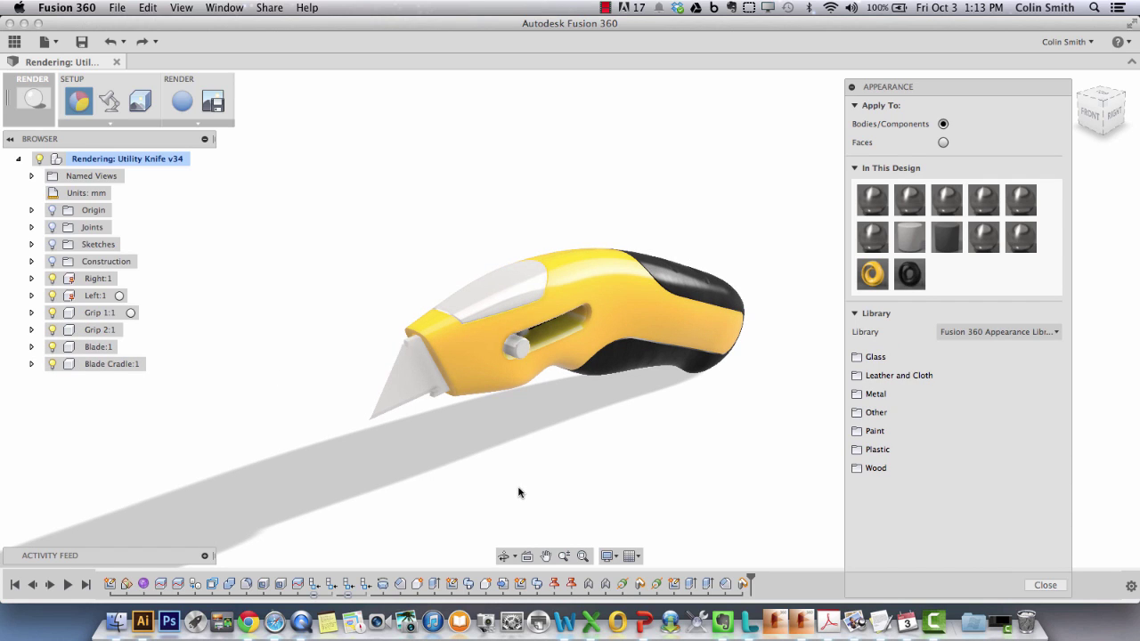
# - Apply Plastic – Textured – Polka to the knife's top panel
pyautogui.click(888, 450)
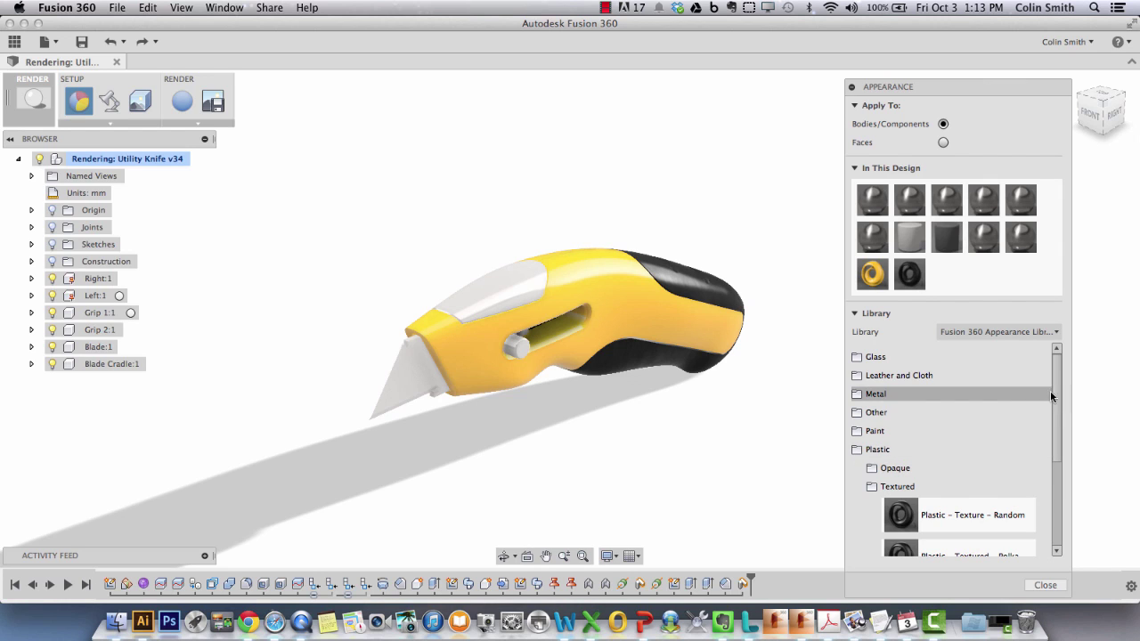
pyautogui.scroll(-3, 1046, 464)
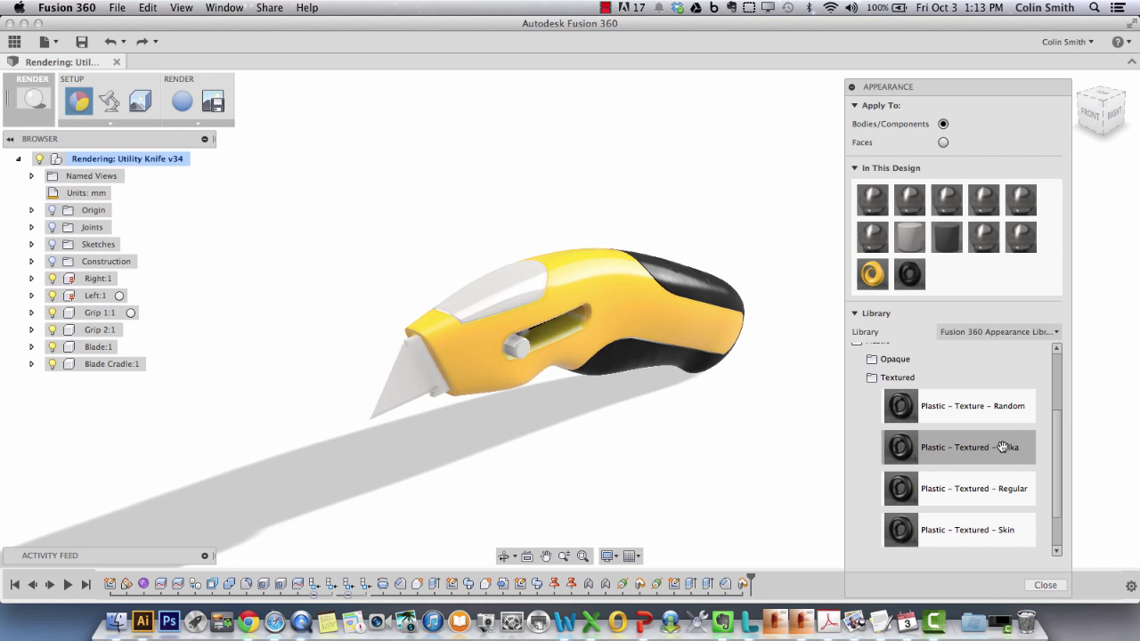
pyautogui.moveTo(1003, 446); pyautogui.dragTo(509, 303)
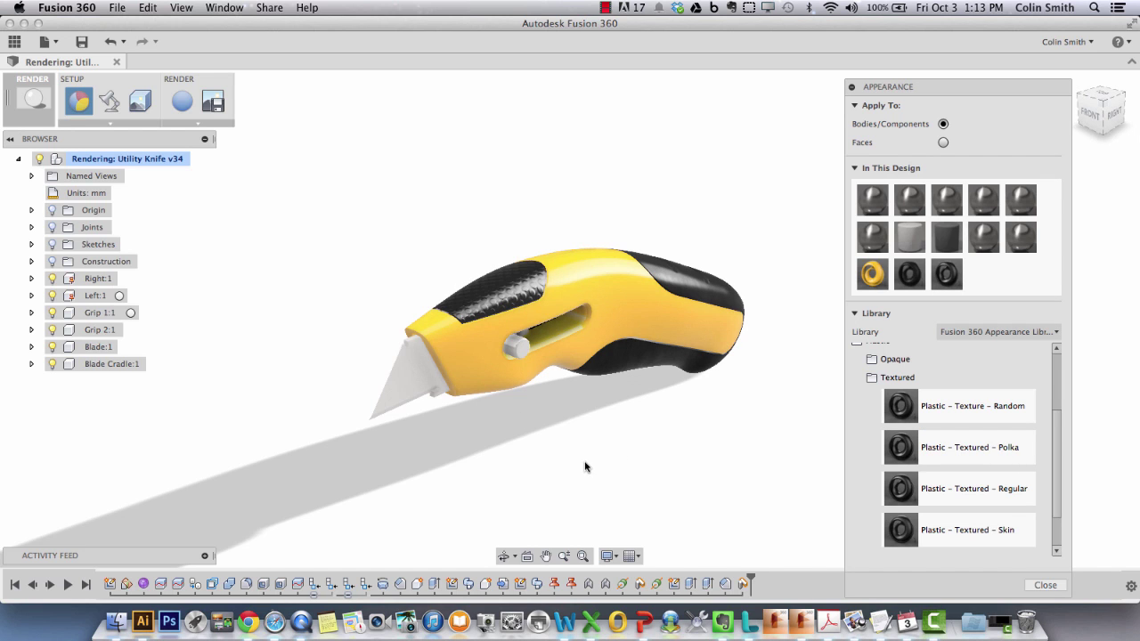
# - Zoom and orbit around the knife to inspect the textured panel from side and three-quarter views
pyautogui.scroll(3, 567, 452)
pyautogui.keyDown('shift'); pyautogui.moveTo(521, 407); pyautogui.dragTo(723, 485, button='middle'); pyautogui.keyUp('shift')
pyautogui.scroll(3, 502, 415)
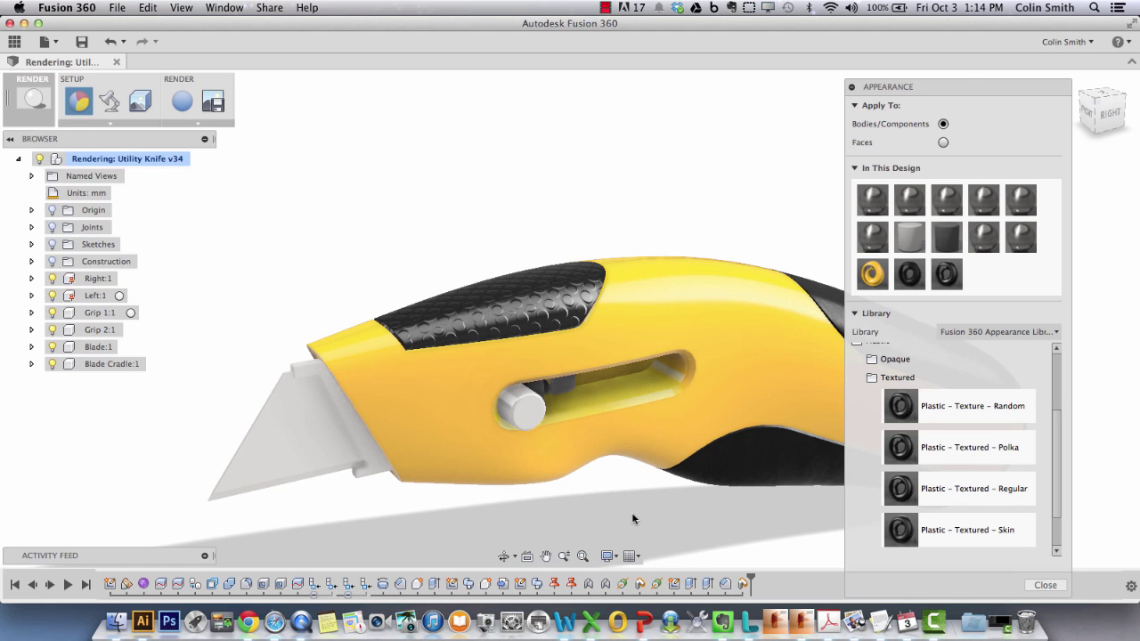
pyautogui.keyDown('shift'); pyautogui.moveTo(623, 523); pyautogui.dragTo(636, 493, button='middle'); pyautogui.keyUp('shift')
pyautogui.scroll(5, 636, 493)
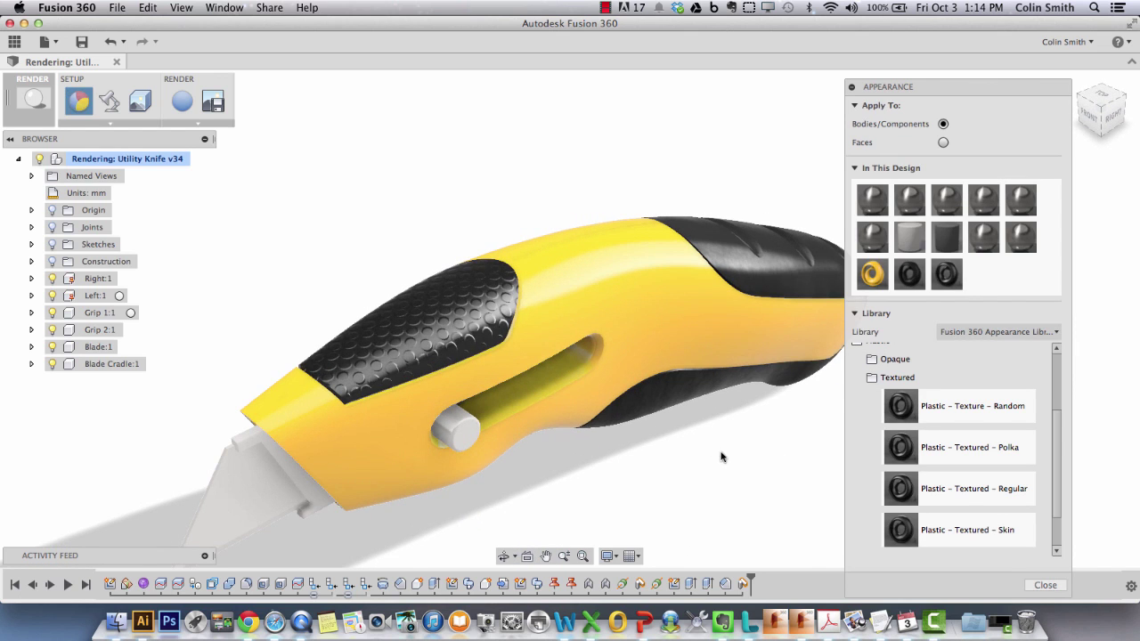
pyautogui.moveTo(722, 457)
pyautogui.keyDown('shift'); pyautogui.mouseDown(button='middle')
pyautogui.moveTo(739, 458)
pyautogui.moveTo(725, 466)
pyautogui.mouseUp(button='middle'); pyautogui.keyUp('shift')
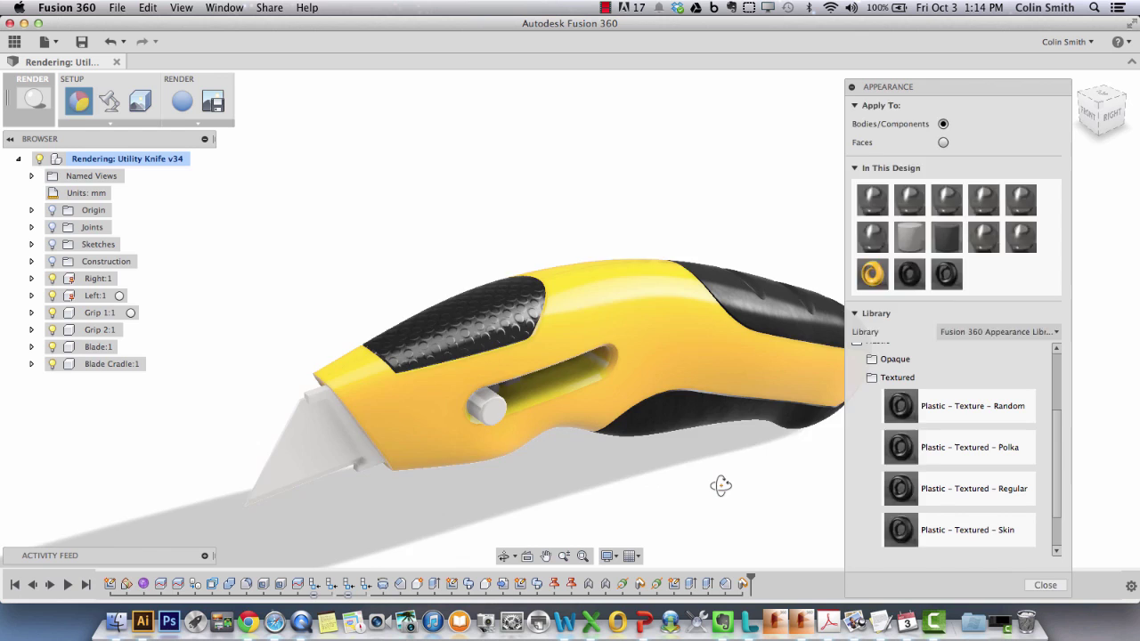
pyautogui.keyDown('shift'); pyautogui.moveTo(721, 486); pyautogui.dragTo(632, 479, button='middle'); pyautogui.keyUp('shift')
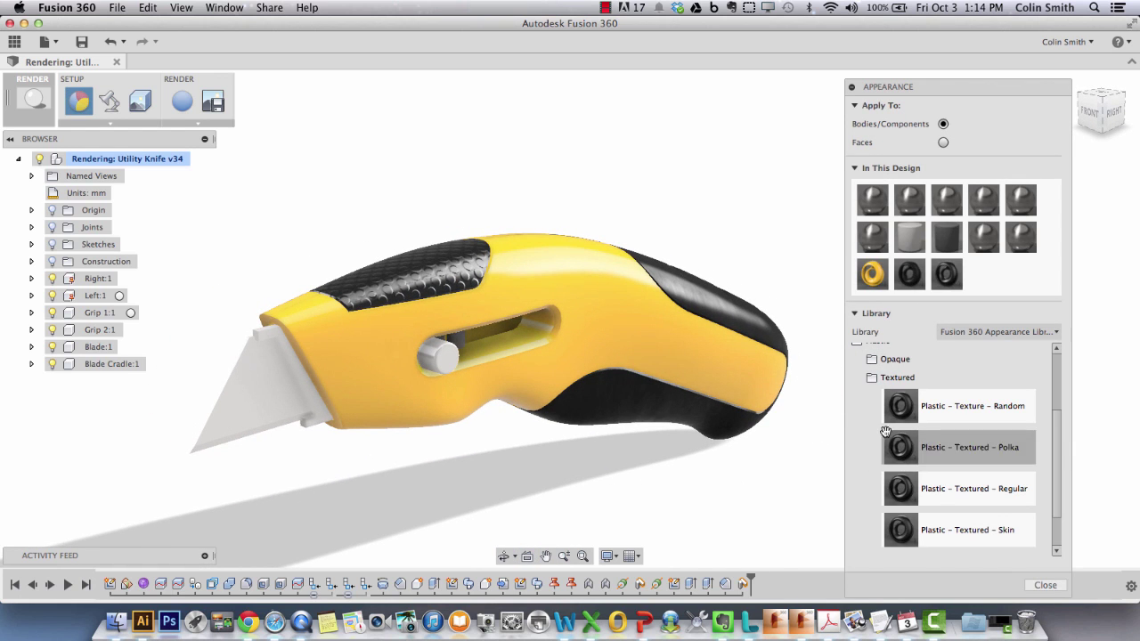
pyautogui.click(886, 377)
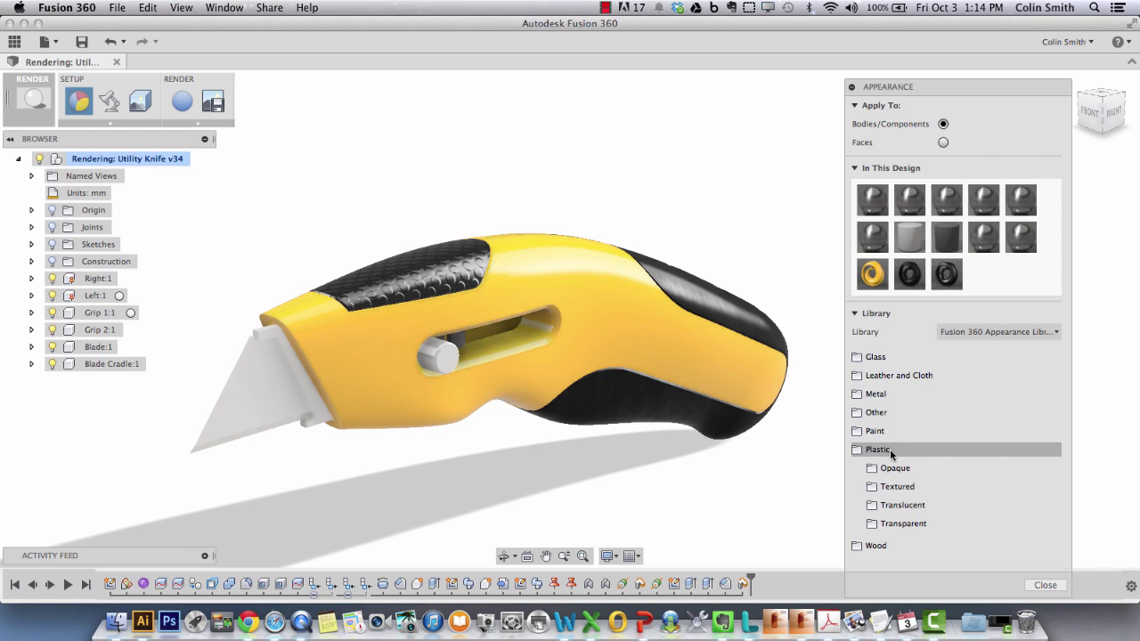
# - Apply Plastic – Matte (Blue) from Plastic > Opaque to the blade cradle and slider button
pyautogui.click(911, 470)
pyautogui.moveTo(1056, 399); pyautogui.dragTo(1060, 490)
pyautogui.moveTo(970, 418); pyautogui.dragTo(451, 356)
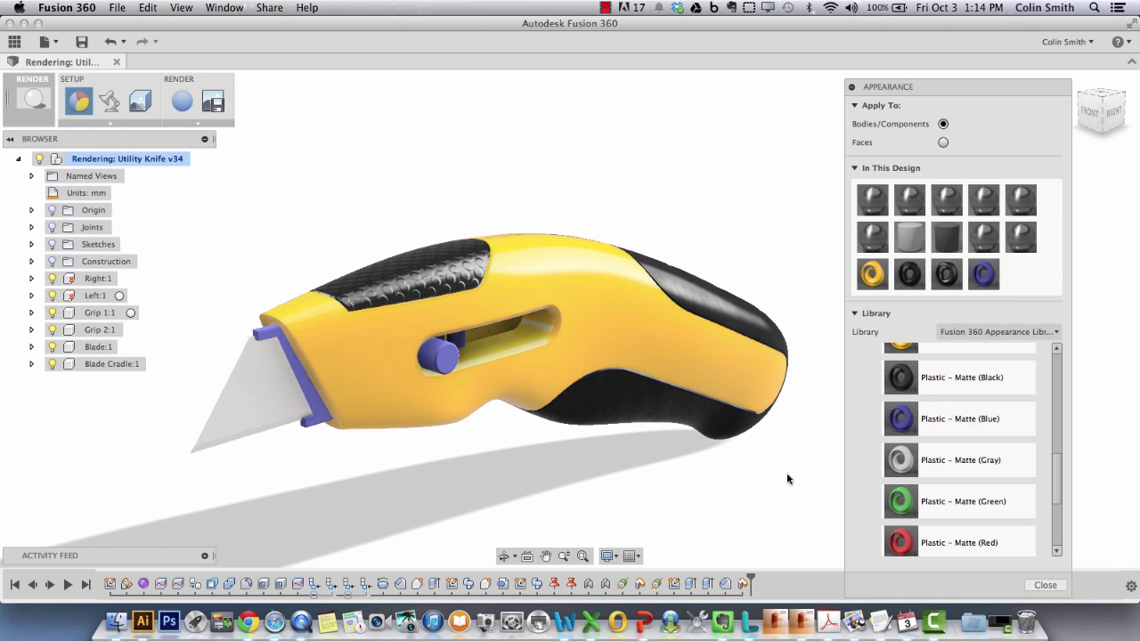
pyautogui.scroll(10, 1054, 454)
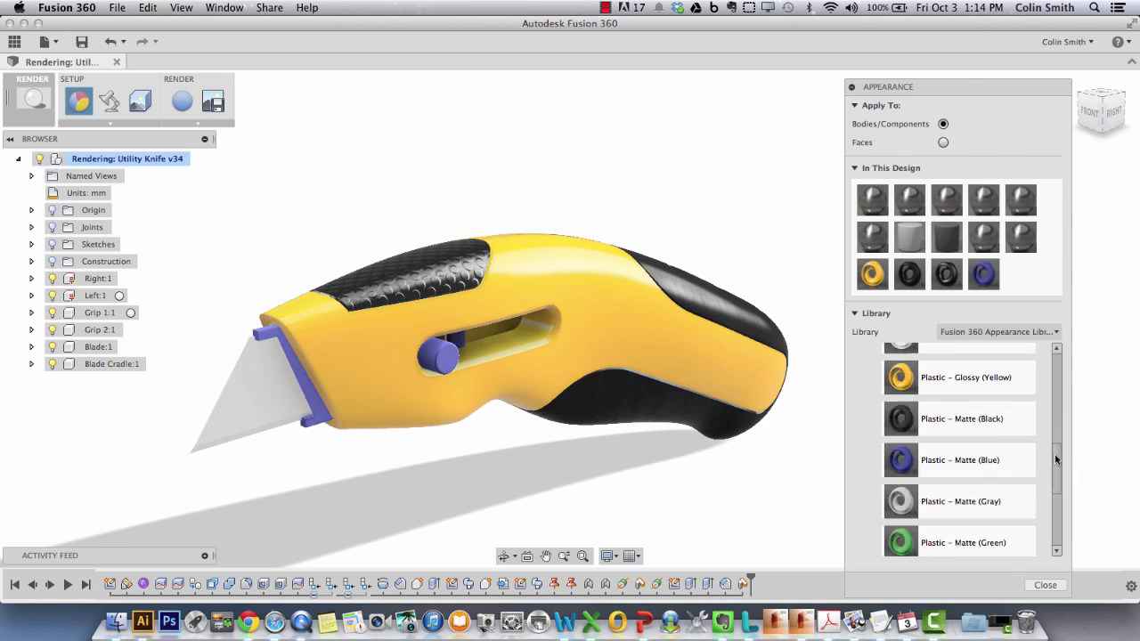
# - Apply Stainless Steel – Satin from Metal > Stainless to Blade:1 in the browser
pyautogui.click(925, 395)
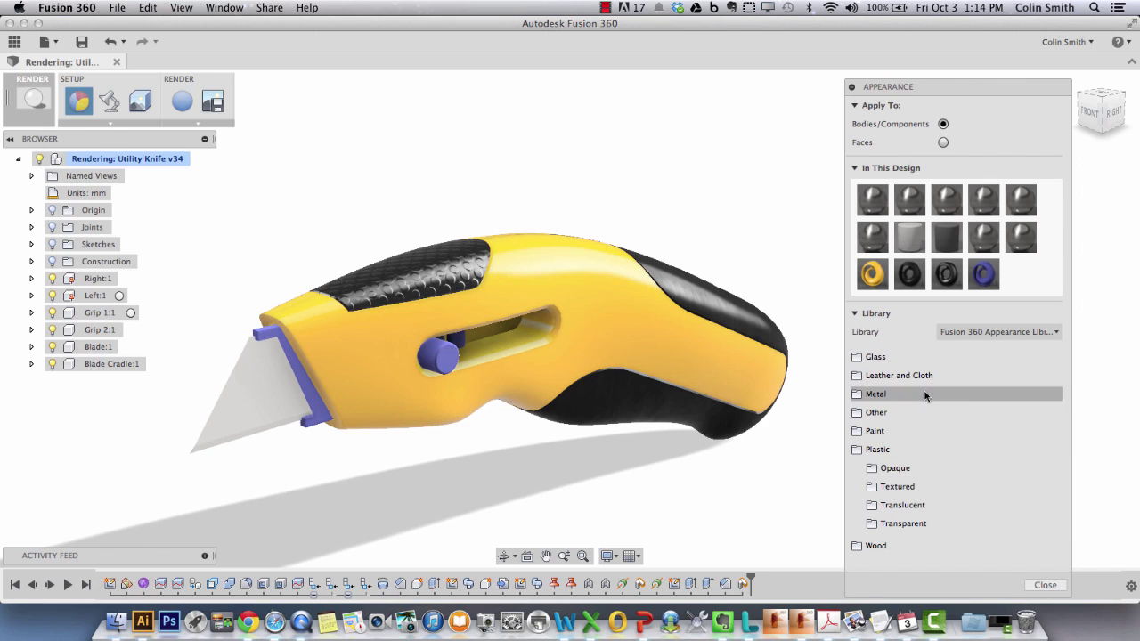
pyautogui.click(902, 449)
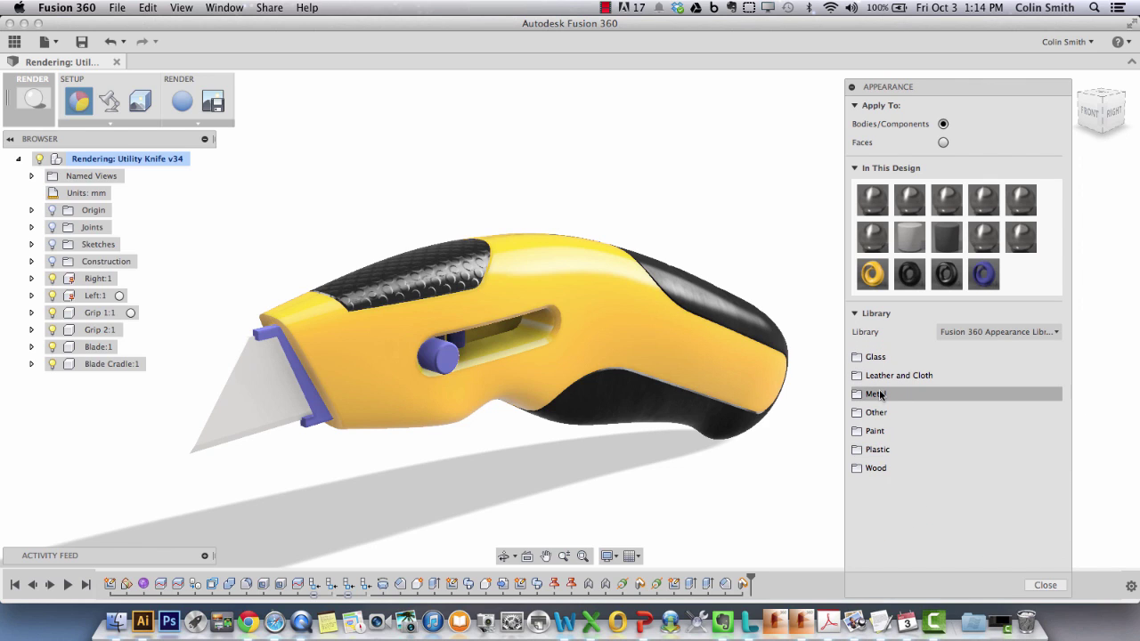
pyautogui.click(917, 395)
pyautogui.moveTo(1055, 393); pyautogui.dragTo(1056, 486)
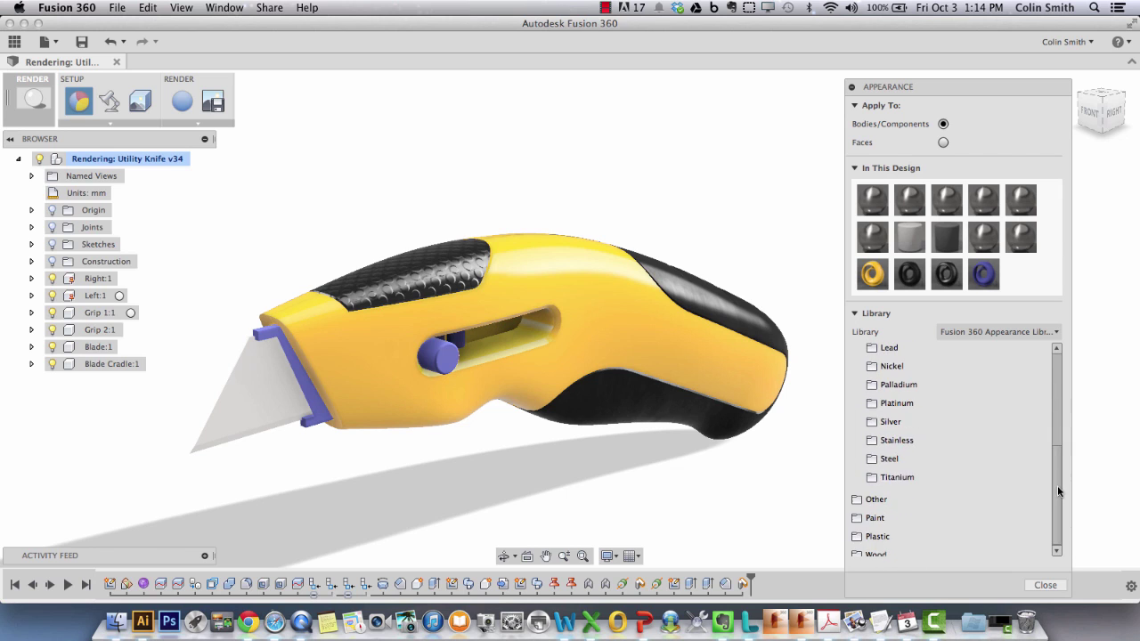
pyautogui.click(933, 442)
pyautogui.moveTo(1056, 409); pyautogui.dragTo(1060, 472)
pyautogui.scroll(-2, 1060, 469)
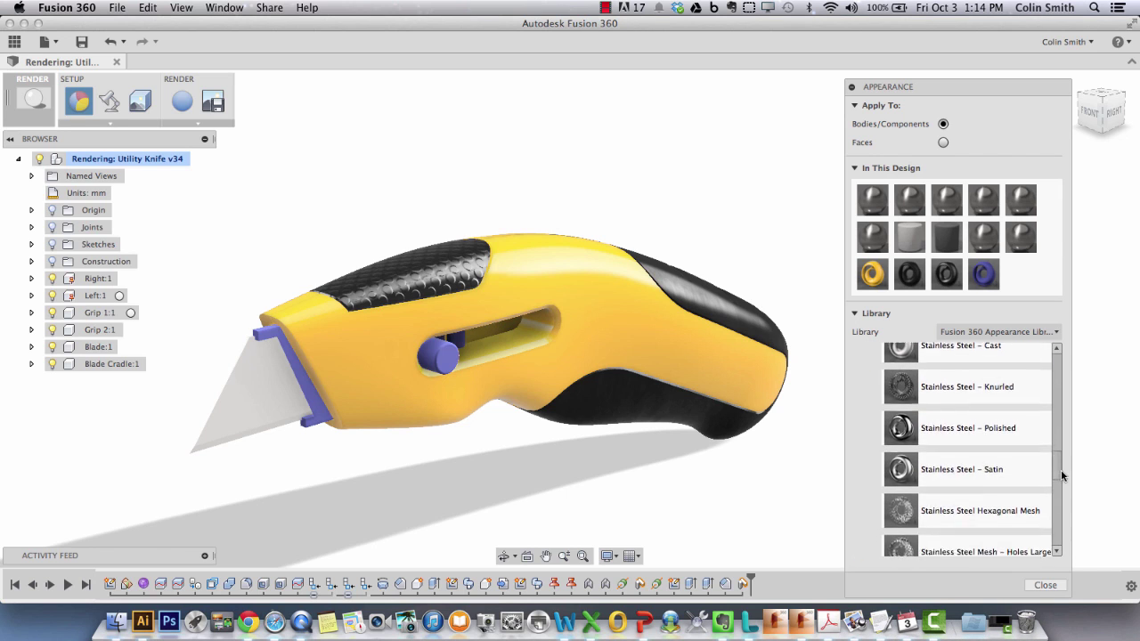
pyautogui.moveTo(985, 429); pyautogui.dragTo(94, 353)
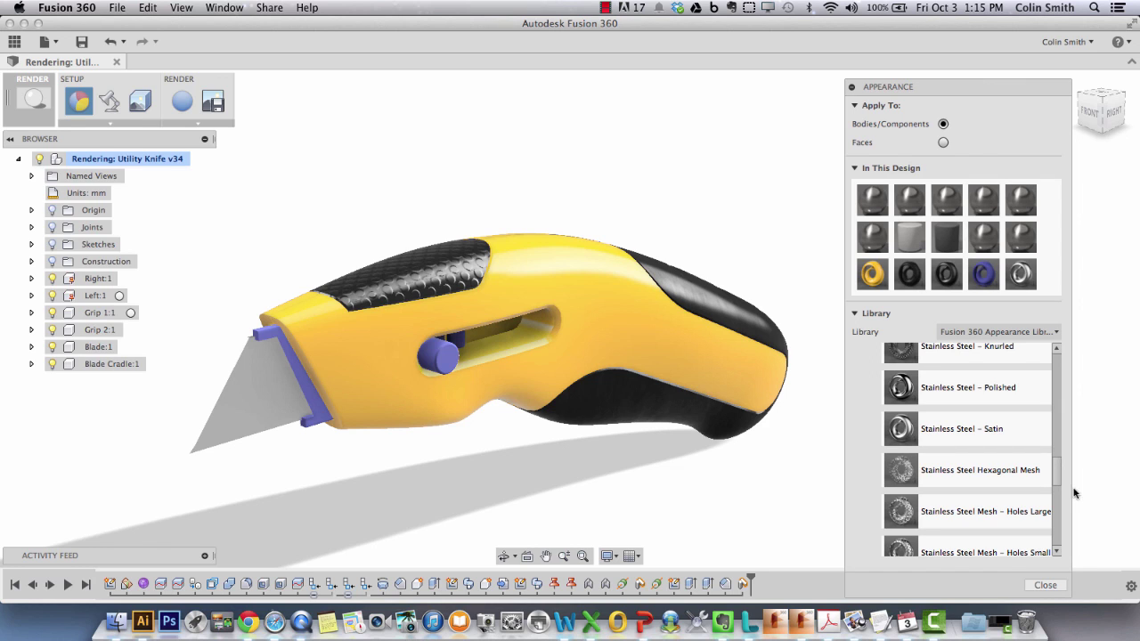
pyautogui.scroll(10, 1059, 462)
pyautogui.scroll(-3, 1044, 403)
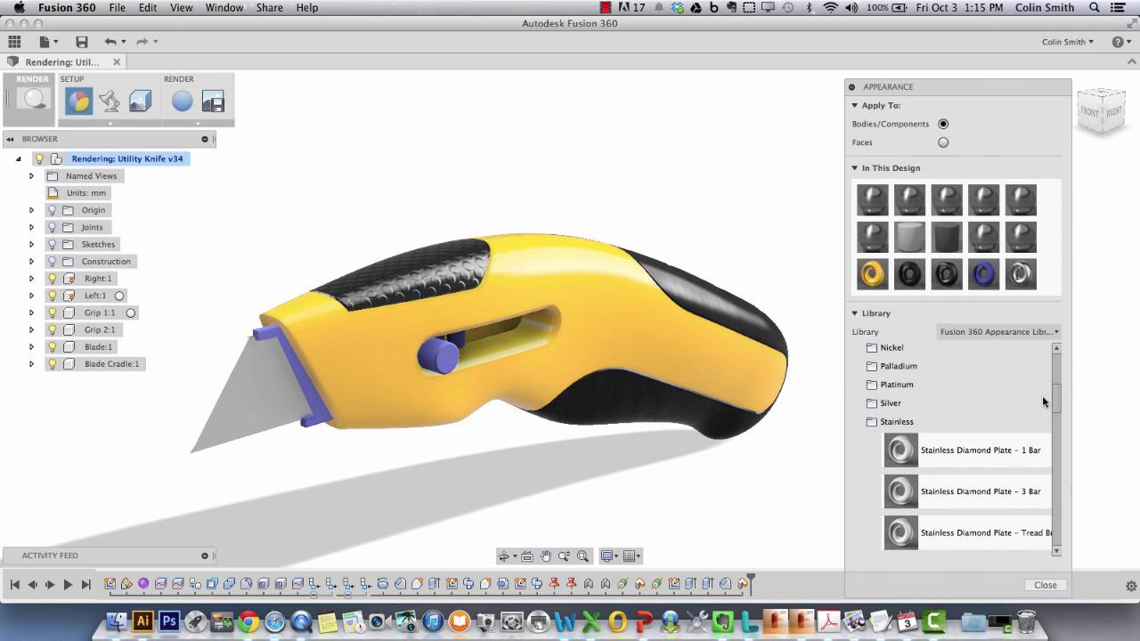
pyautogui.click(922, 421)
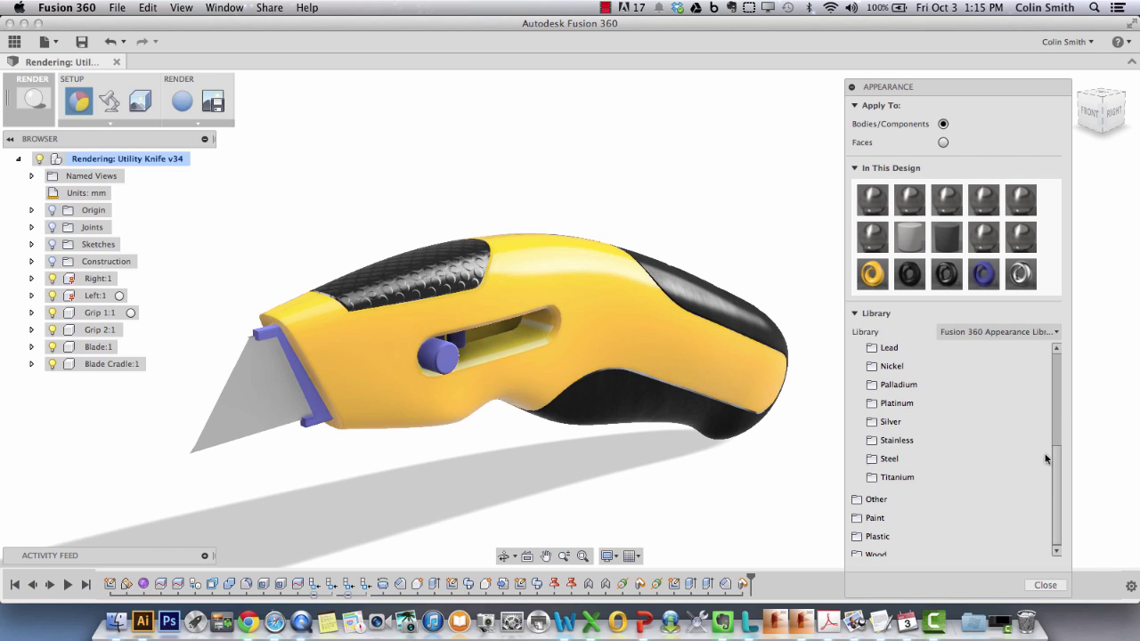
pyautogui.moveTo(1056, 454); pyautogui.dragTo(1053, 367)
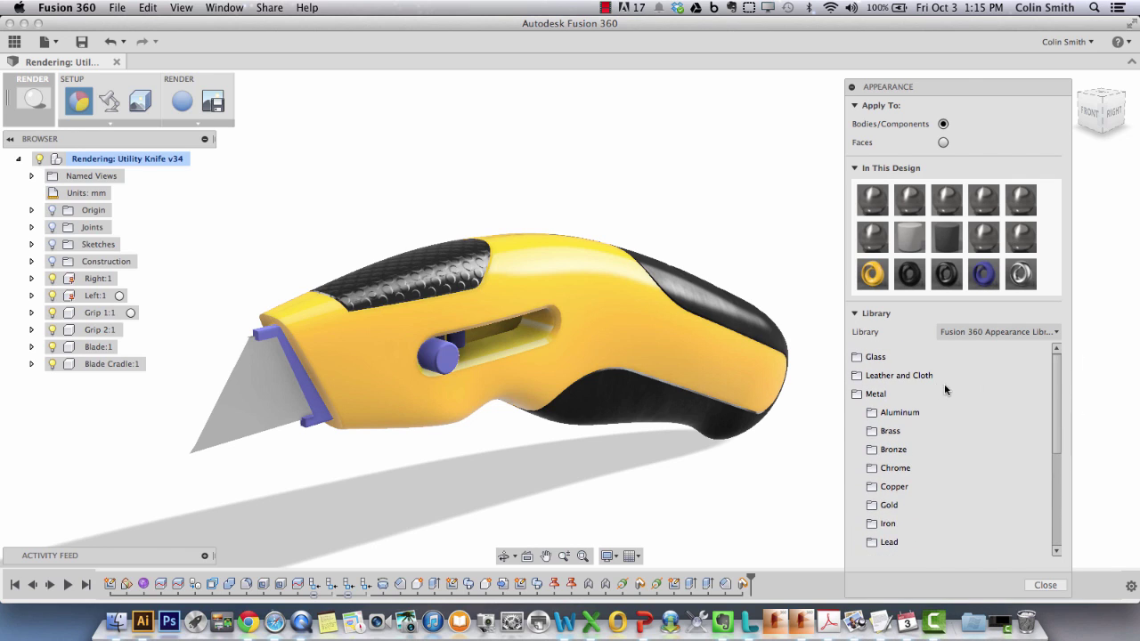
# - Bring Plastic – Glossy (Red) from Plastic > Opaque into the design, turning the body red
pyautogui.click(944, 393)
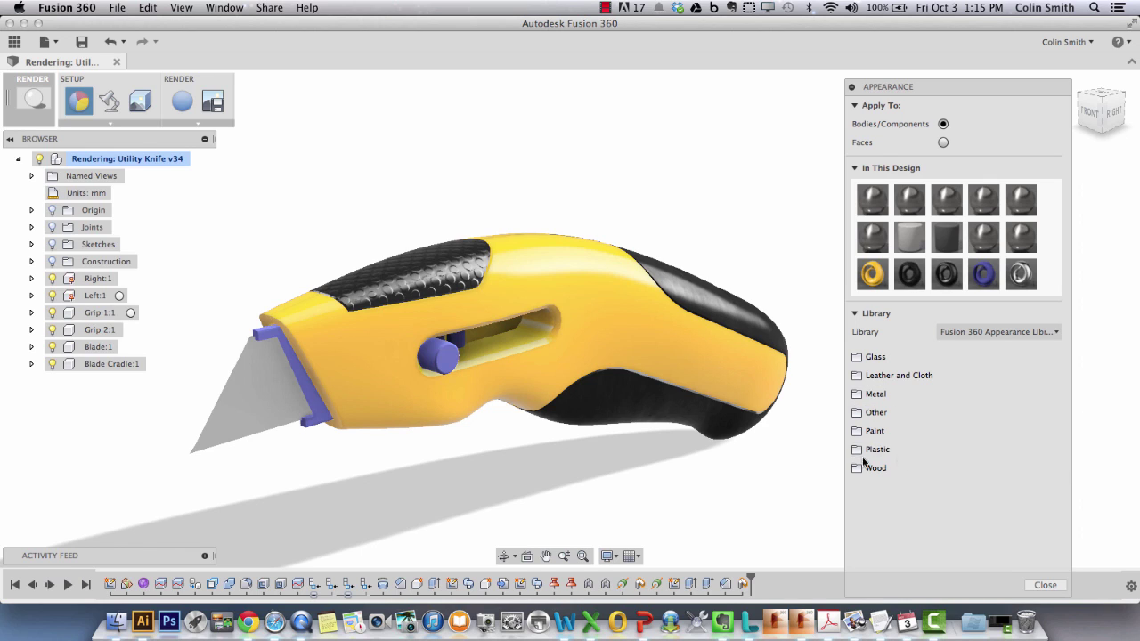
pyautogui.click(895, 452)
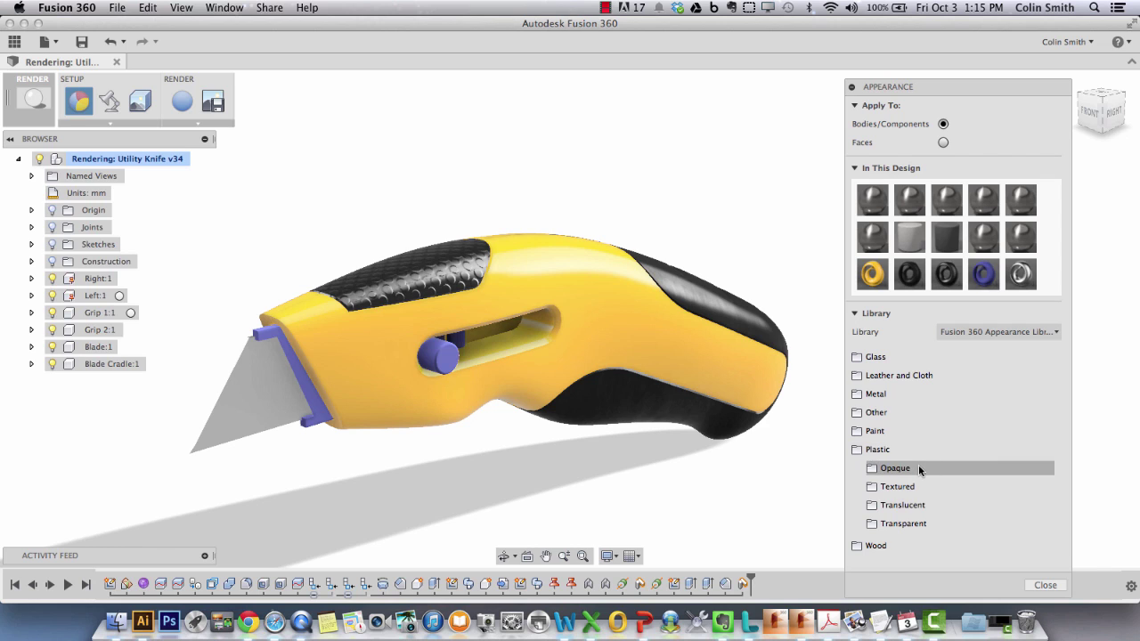
pyautogui.click(917, 466)
pyautogui.moveTo(1055, 401); pyautogui.dragTo(1054, 459)
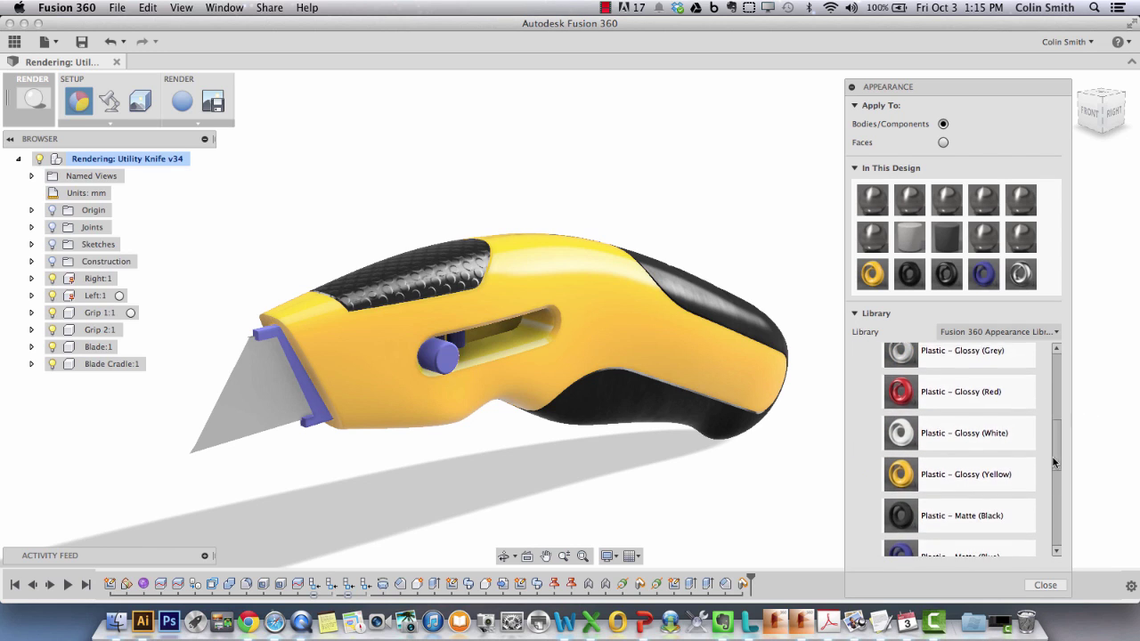
pyautogui.moveTo(973, 406); pyautogui.dragTo(871, 274)
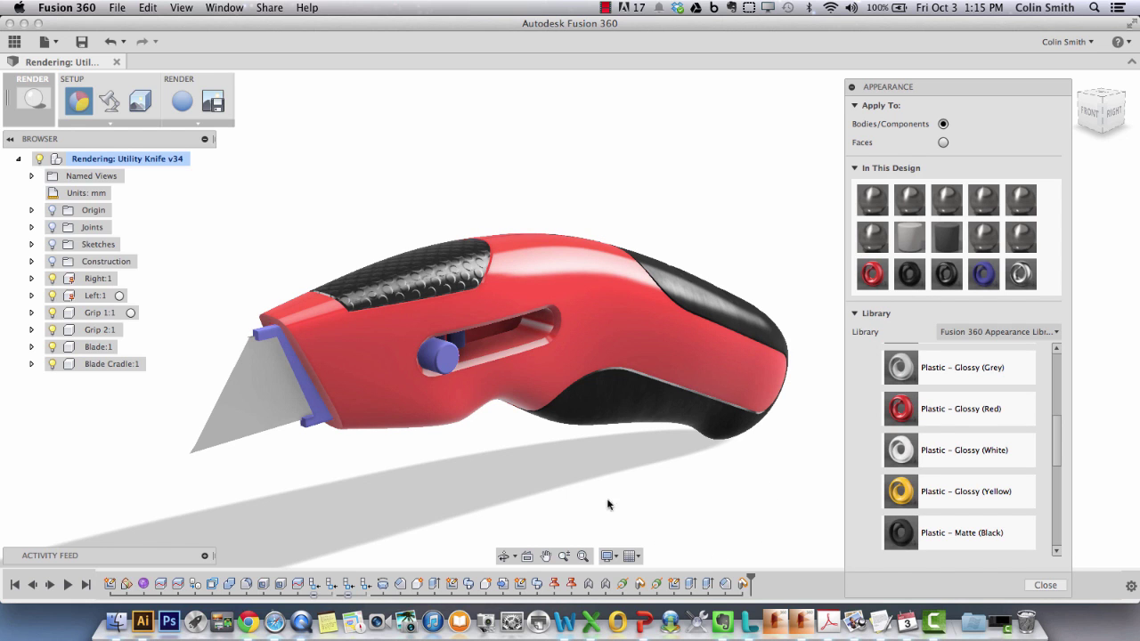
# - Orbit around the handle, then drag the Appearance panel lower to undock it
pyautogui.moveTo(608, 505)
pyautogui.keyDown('shift'); pyautogui.mouseDown(button='middle')
pyautogui.moveTo(733, 508)
pyautogui.moveTo(682, 496)
pyautogui.moveTo(605, 504)
pyautogui.mouseUp(button='middle'); pyautogui.keyUp('shift')
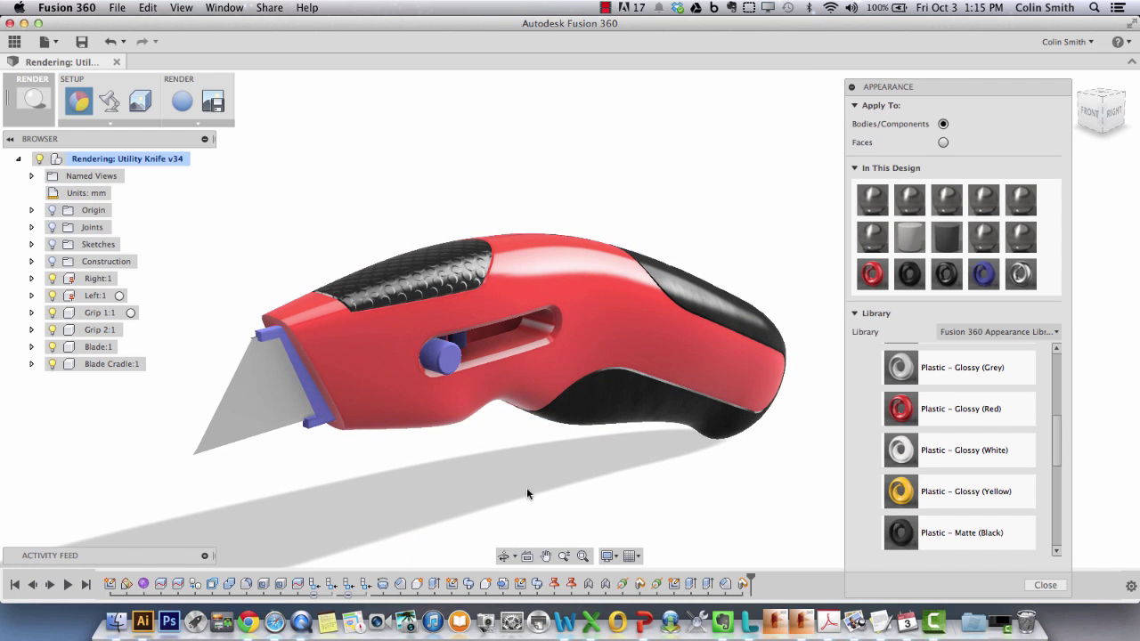
pyautogui.moveTo(477, 468)
pyautogui.keyDown('shift'); pyautogui.mouseDown(button='middle')
pyautogui.moveTo(651, 472)
pyautogui.moveTo(466, 470)
pyautogui.mouseUp(button='middle'); pyautogui.keyUp('shift')
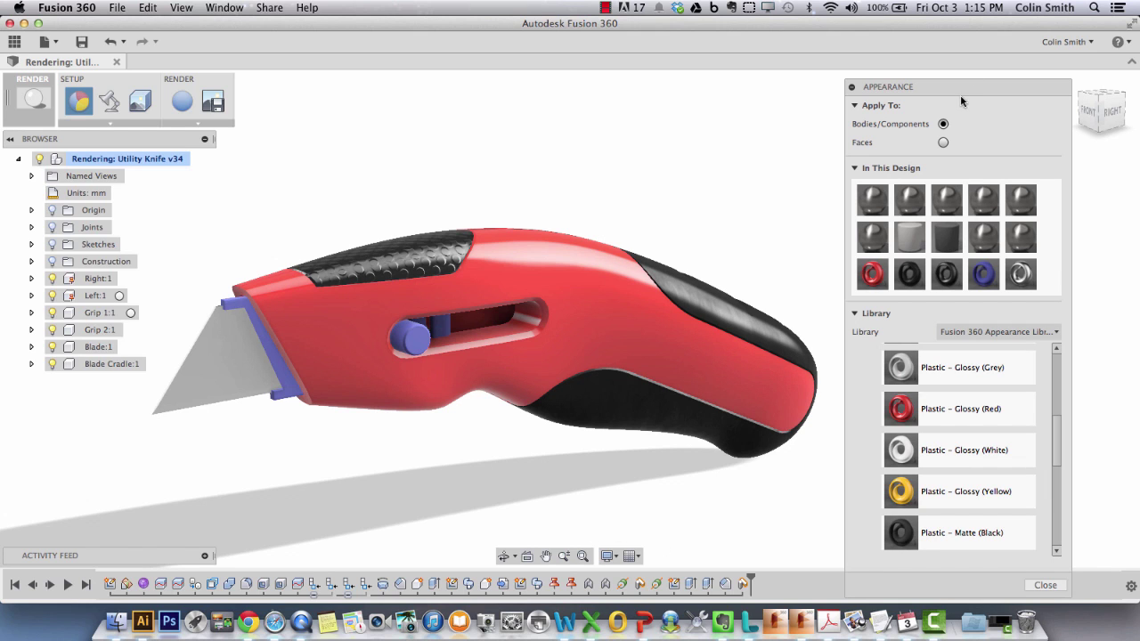
pyautogui.moveTo(960, 94)
pyautogui.mouseDown()
pyautogui.moveTo(1049, 191)
pyautogui.moveTo(1024, 230)
pyautogui.mouseUp()
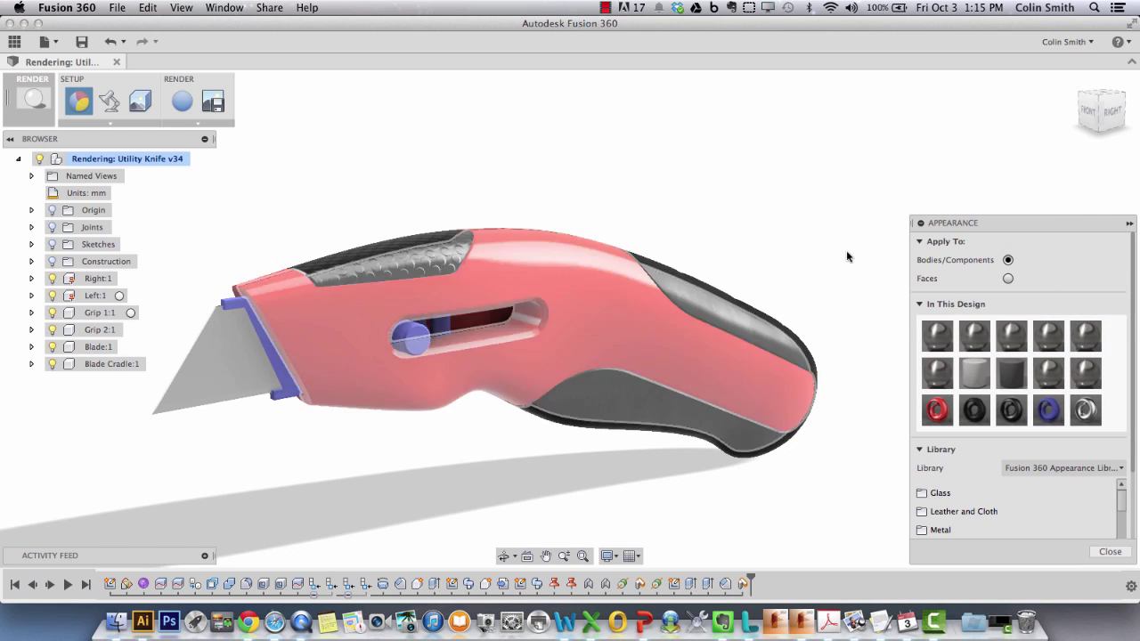
# - Orbit the red knife to show more of its front, then pan it right and down
pyautogui.moveTo(793, 244)
pyautogui.keyDown('shift'); pyautogui.mouseDown(button='middle')
pyautogui.moveTo(682, 224)
pyautogui.moveTo(693, 271)
pyautogui.mouseUp(button='middle'); pyautogui.keyUp('shift')
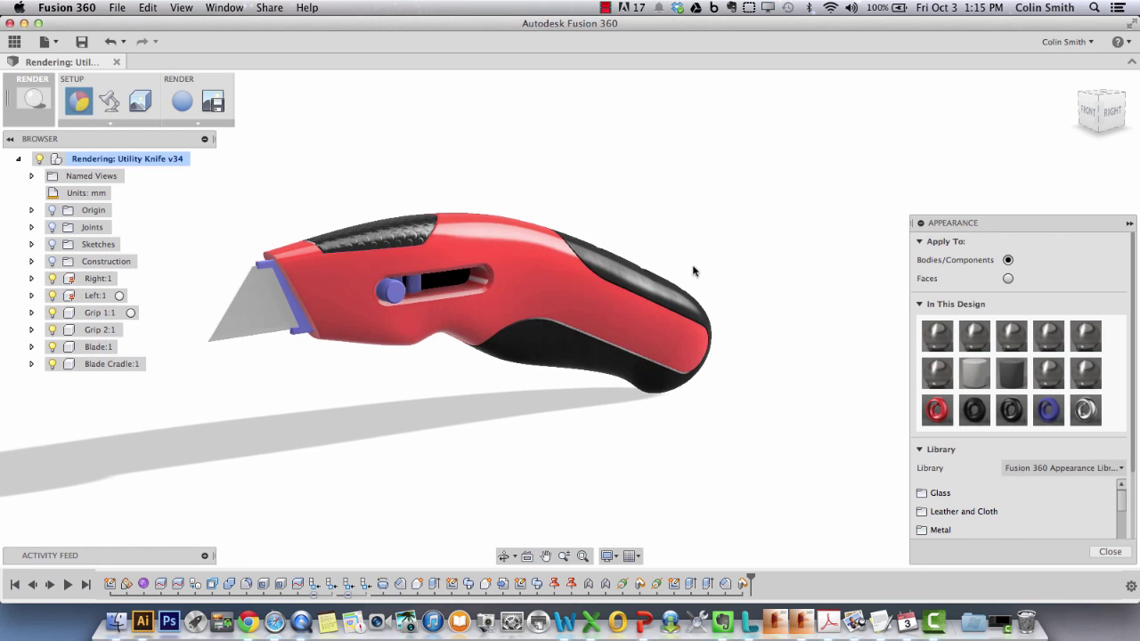
pyautogui.keyDown('shift'); pyautogui.moveTo(465, 430); pyautogui.dragTo(644, 450, button='middle'); pyautogui.keyUp('shift')
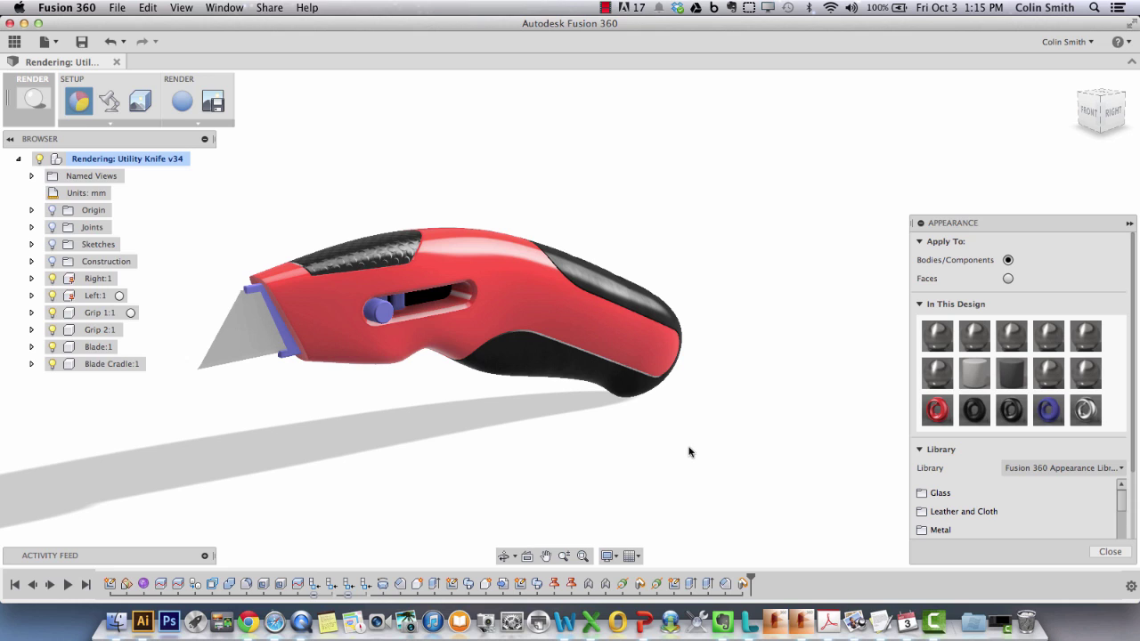
pyautogui.moveTo(614, 445); pyautogui.dragTo(650, 470, button='middle')
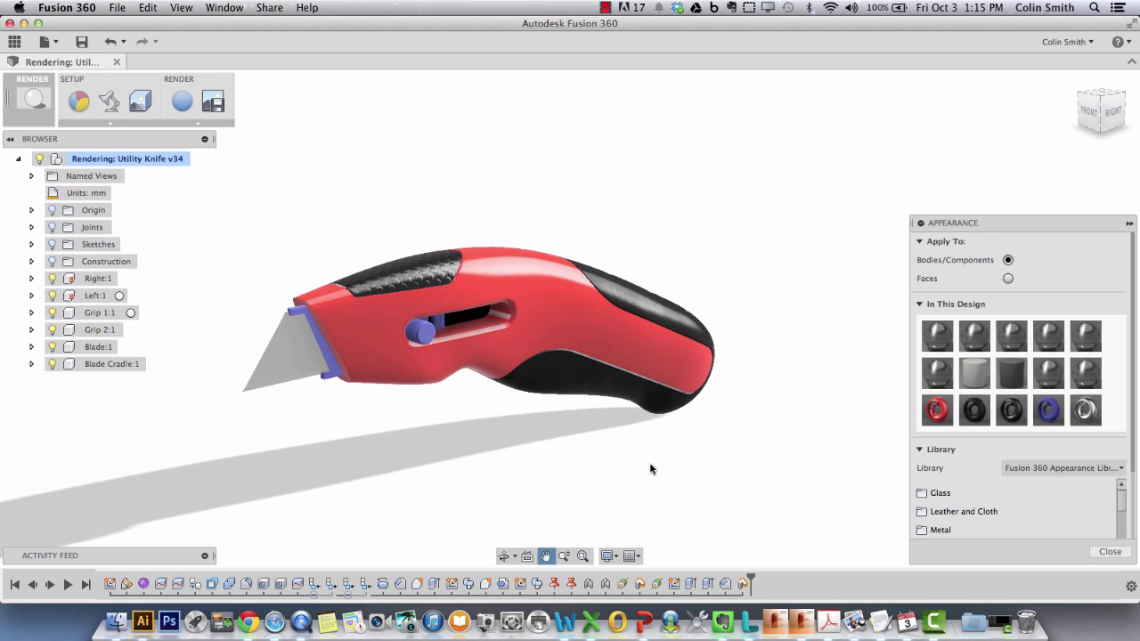
# - Recolour the Plastic - Glossy (Red) body material to a teal (RGB 61, 188, 161) using the hue slider and colour square
pyautogui.doubleClick(934, 410)
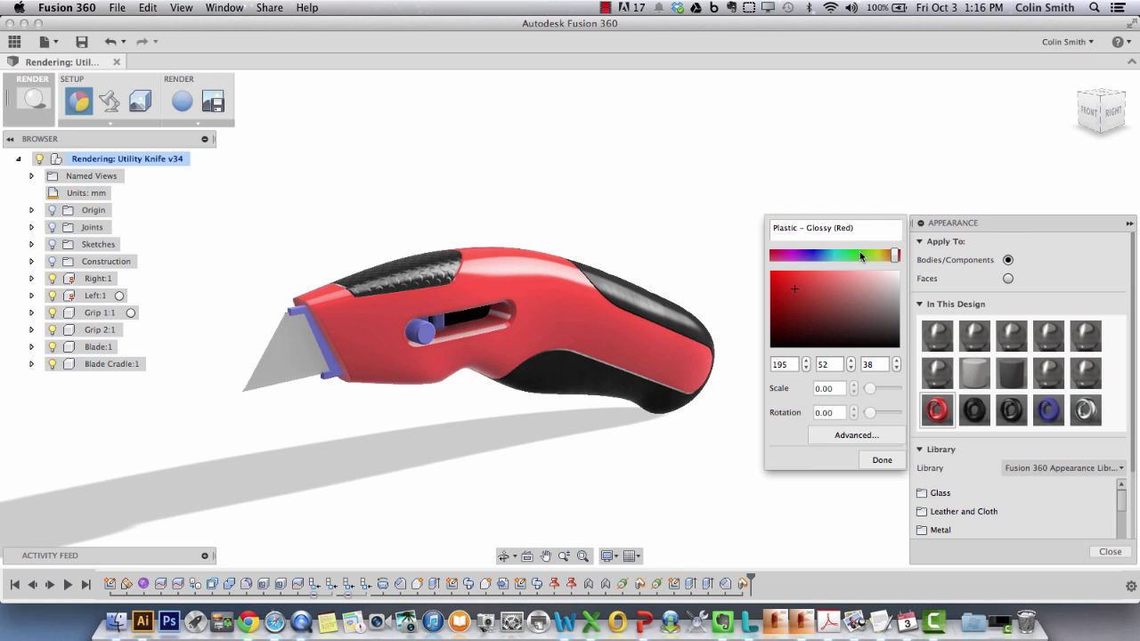
pyautogui.moveTo(895, 258); pyautogui.dragTo(838, 258)
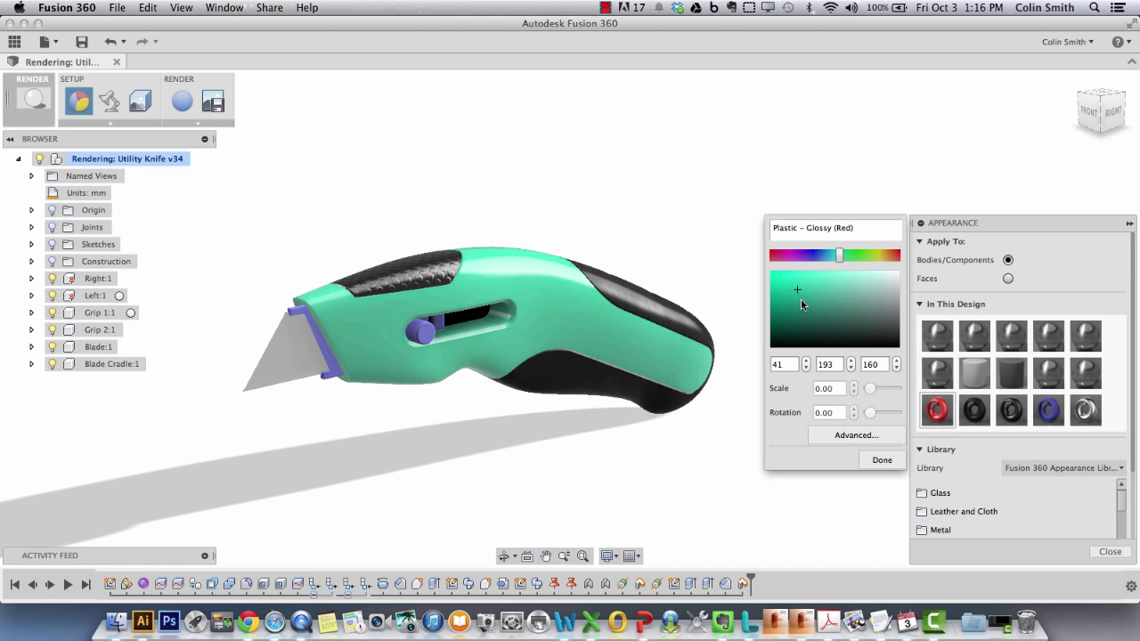
pyautogui.moveTo(800, 303)
pyautogui.mouseDown()
pyautogui.moveTo(860, 297)
pyautogui.moveTo(802, 304)
pyautogui.moveTo(885, 339)
pyautogui.moveTo(877, 278)
pyautogui.moveTo(899, 278)
pyautogui.moveTo(850, 294)
pyautogui.moveTo(777, 346)
pyautogui.moveTo(825, 304)
pyautogui.moveTo(809, 291)
pyautogui.mouseUp()
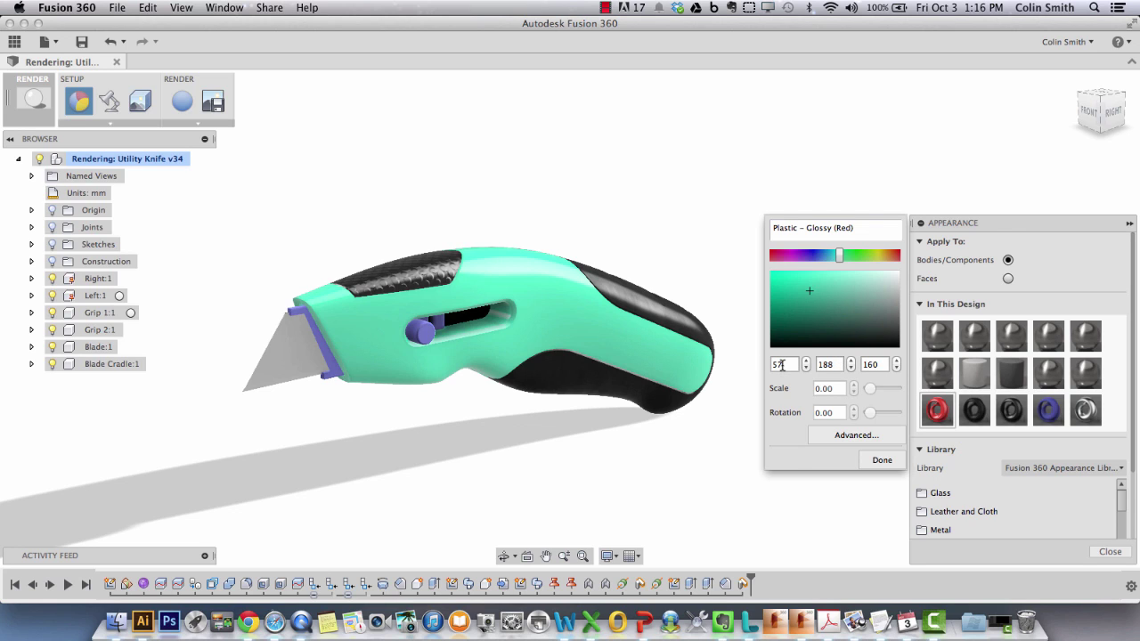
pyautogui.click(812, 293)
# - Shift the body colour's hue and saturation from teal to a red-orange
pyautogui.moveTo(842, 257); pyautogui.dragTo(884, 258)
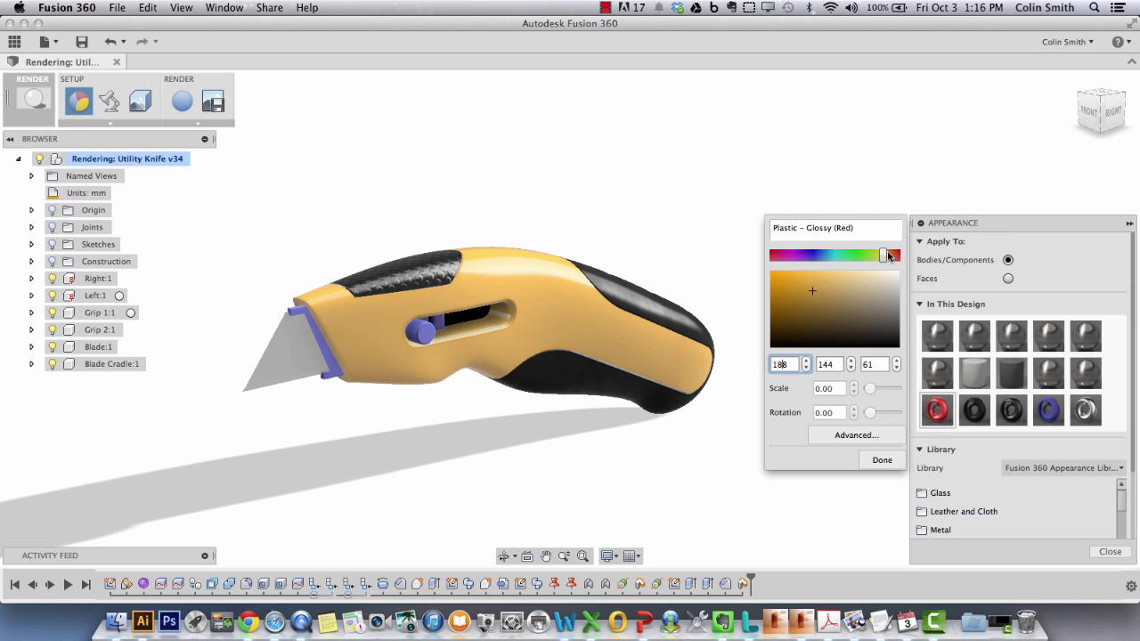
pyautogui.click(805, 289)
pyautogui.moveTo(806, 287); pyautogui.dragTo(780, 278)
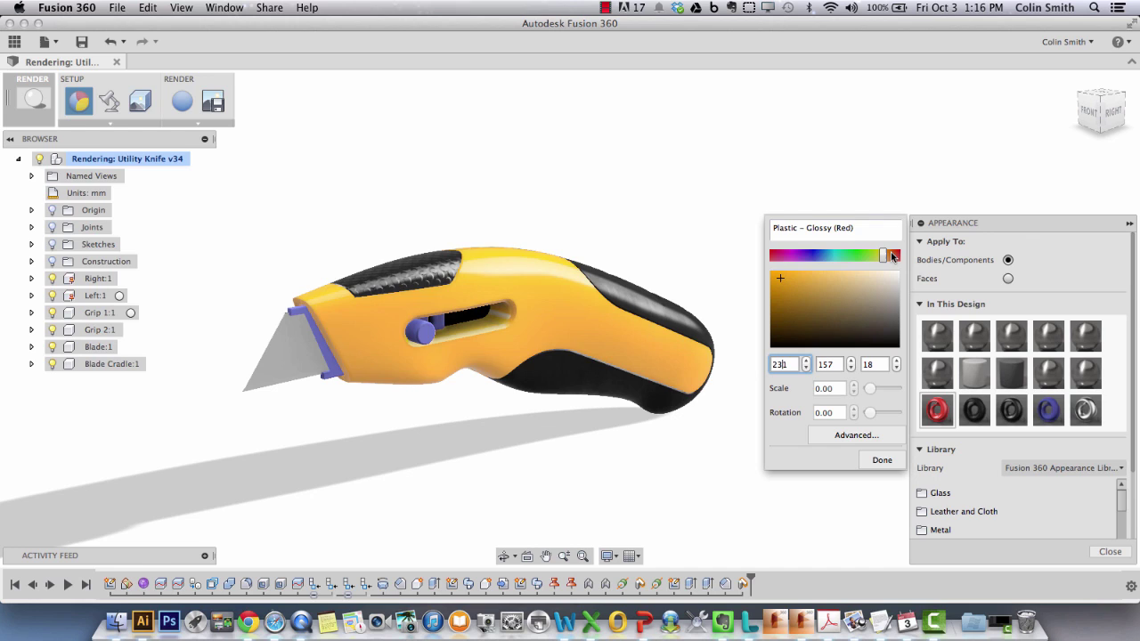
pyautogui.moveTo(892, 256); pyautogui.dragTo(888, 257)
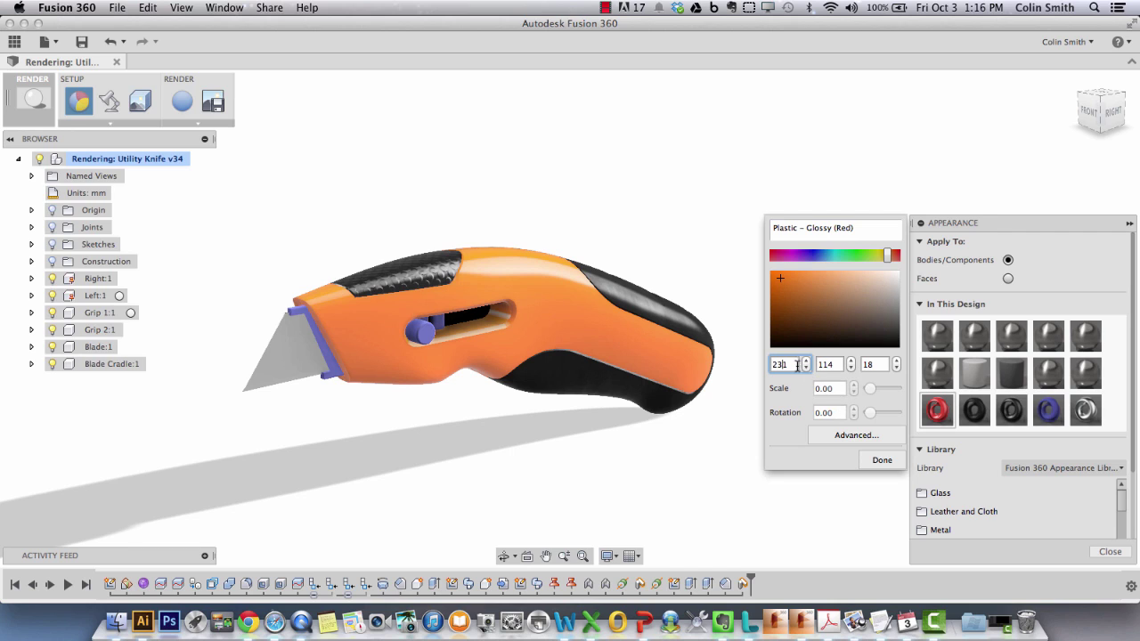
# - Set the body plastic colour to exactly RGB 240, 114, 14 and confirm it
pyautogui.moveTo(795, 364); pyautogui.dragTo(761, 364)
pyautogui.write('240')
pyautogui.moveTo(837, 365); pyautogui.dragTo(817, 365)
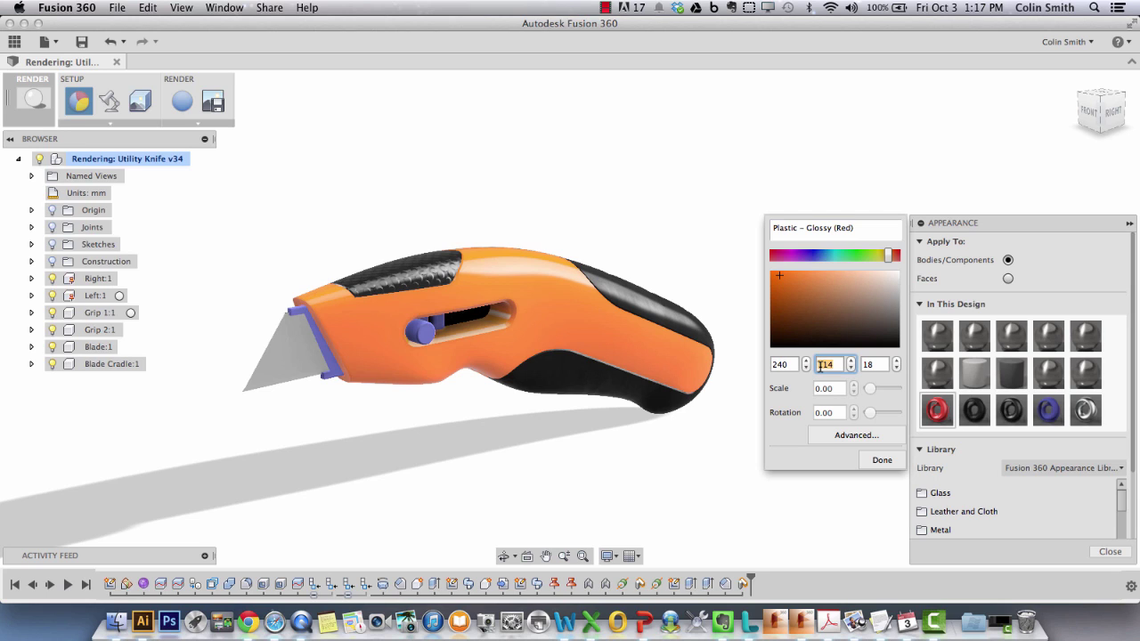
pyautogui.write('114')
pyautogui.click(880, 364)
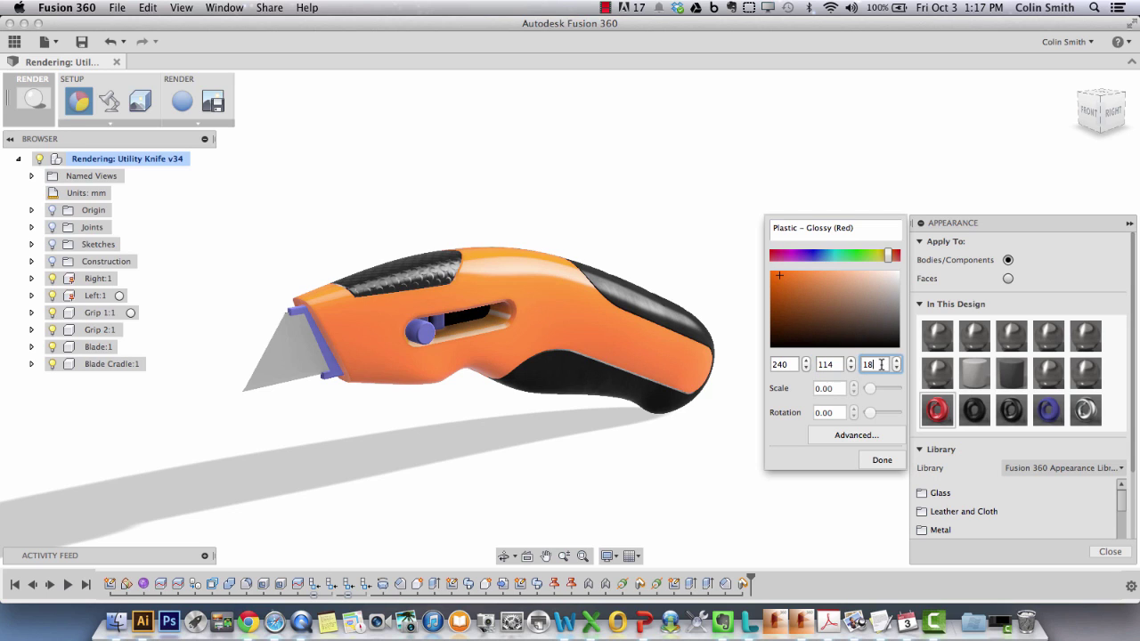
pyautogui.press('BackSpace')
pyautogui.press('BackSpace')
pyautogui.write('14')
pyautogui.click(881, 460)
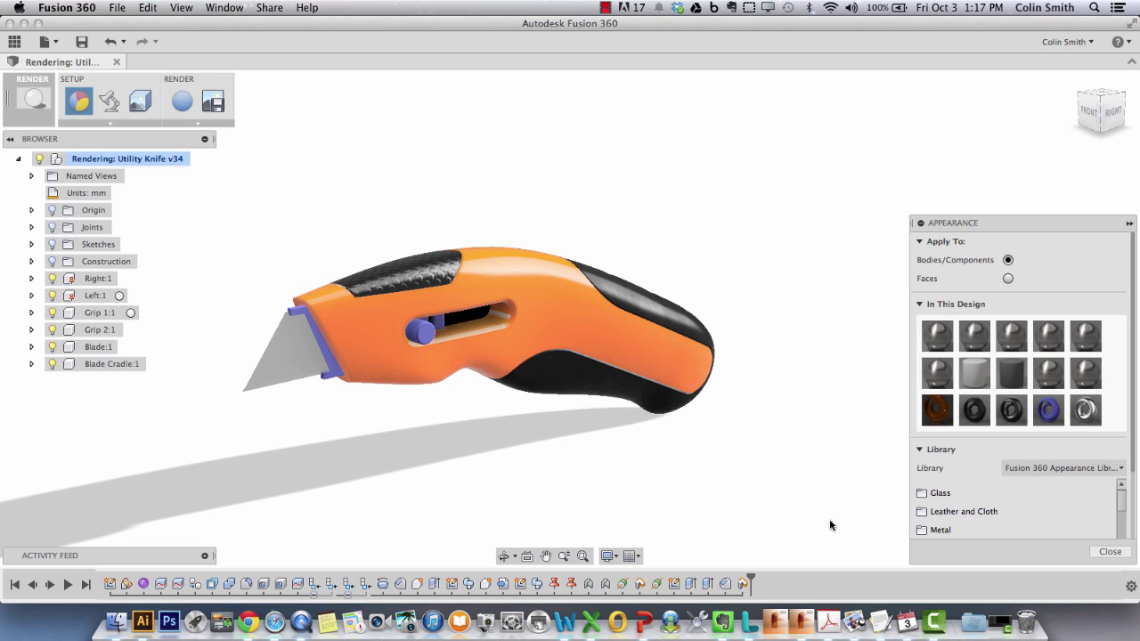
# - Rename the body material to Plastic - Glossy (Orange) and apply it to the knife body
pyautogui.doubleClick(942, 413)
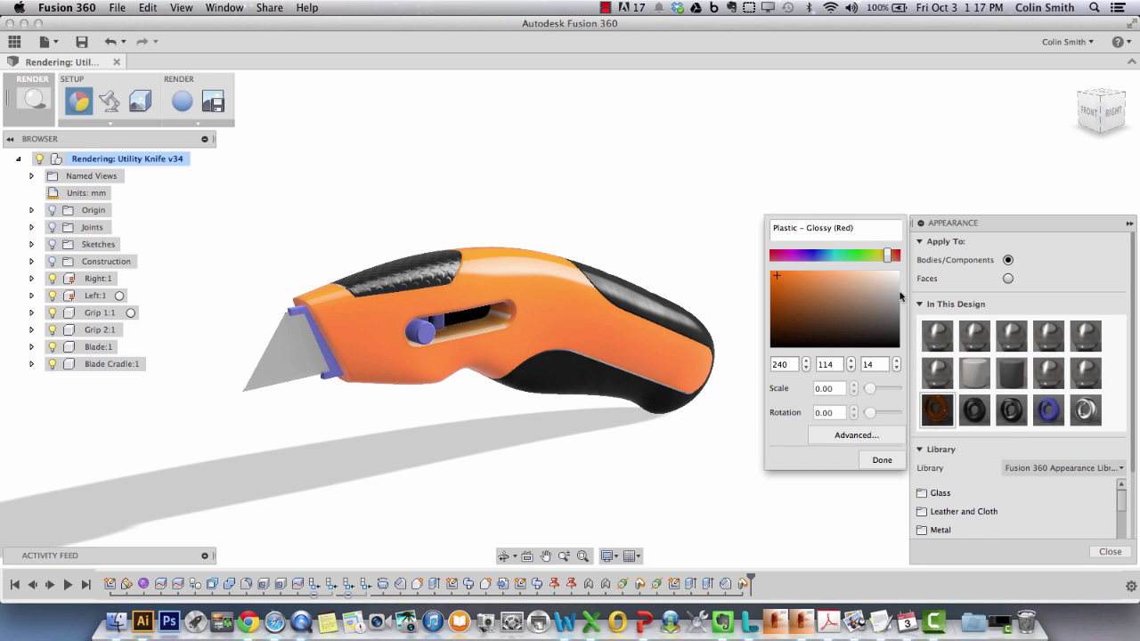
pyautogui.doubleClick(845, 228)
pyautogui.write('Orange')
pyautogui.click(880, 460)
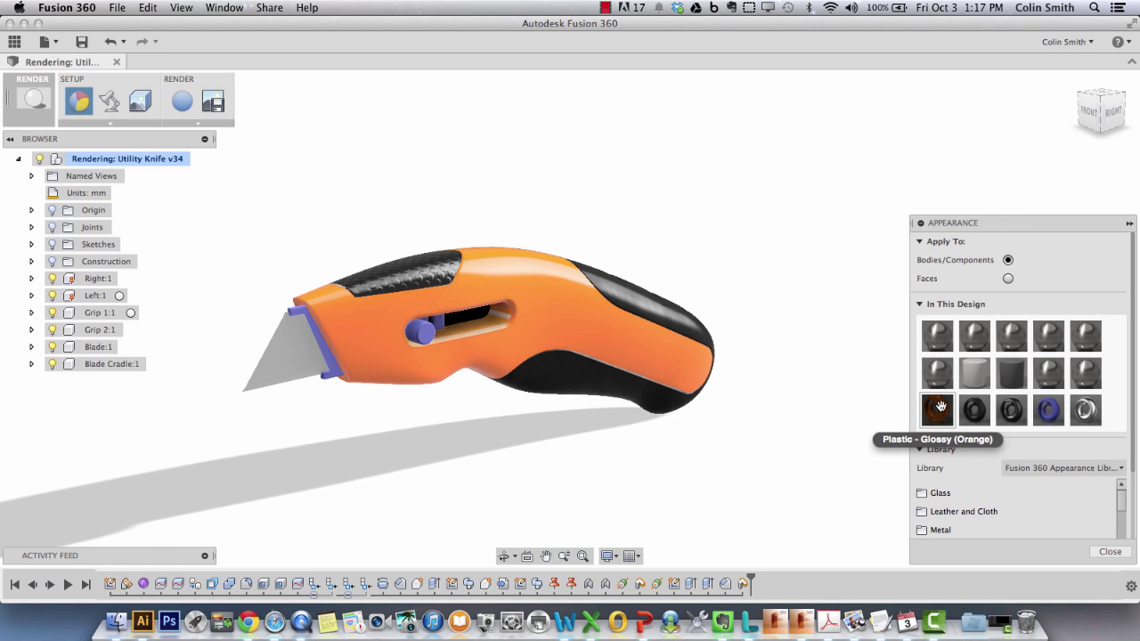
pyautogui.moveTo(939, 407); pyautogui.dragTo(669, 491)
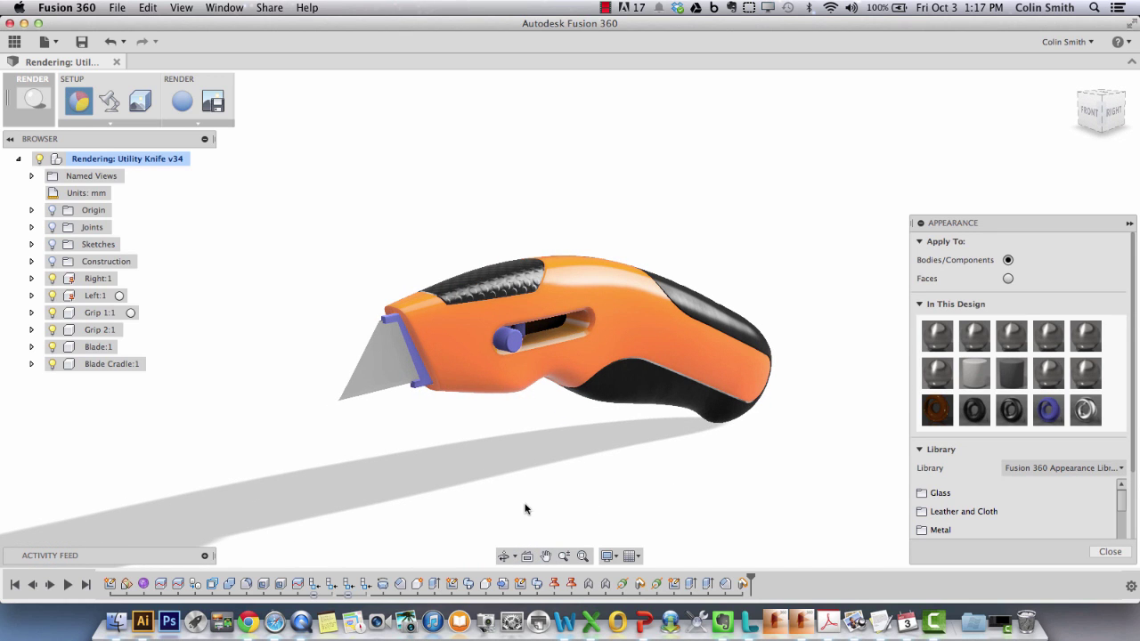
# - Reframe to a higher front view of the top panel and open the Plastic - Textured - Polka appearance
pyautogui.moveTo(527, 507)
pyautogui.keyDown('shift'); pyautogui.mouseDown(button='middle')
pyautogui.moveTo(549, 501)
pyautogui.moveTo(537, 511)
pyautogui.mouseUp(button='middle'); pyautogui.keyUp('shift')
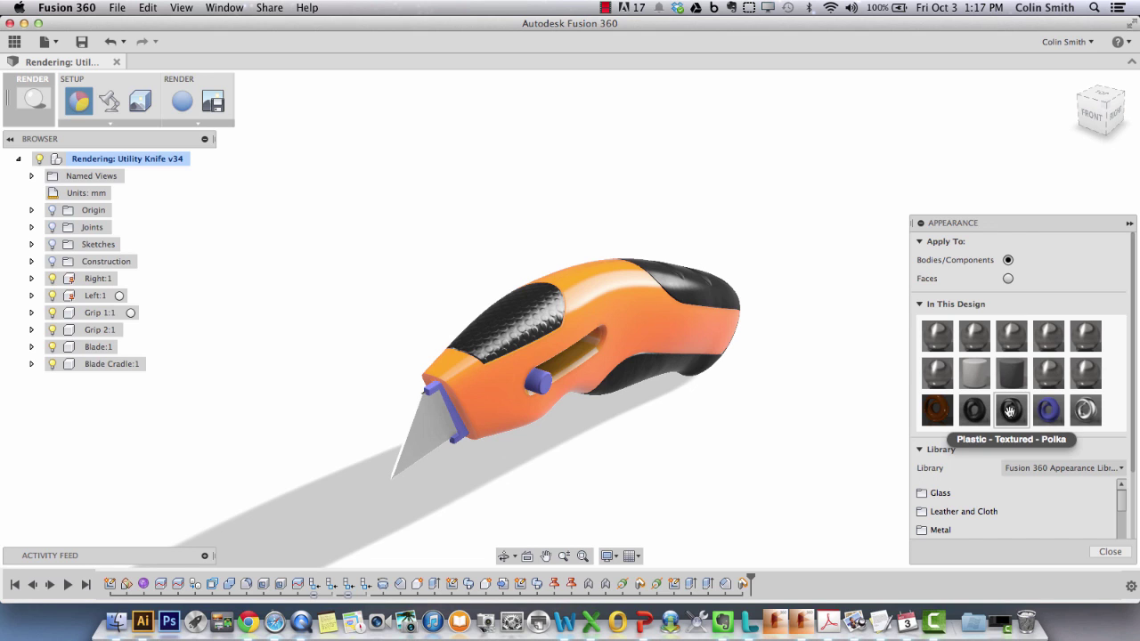
pyautogui.moveTo(787, 395); pyautogui.dragTo(740, 353, button='middle')
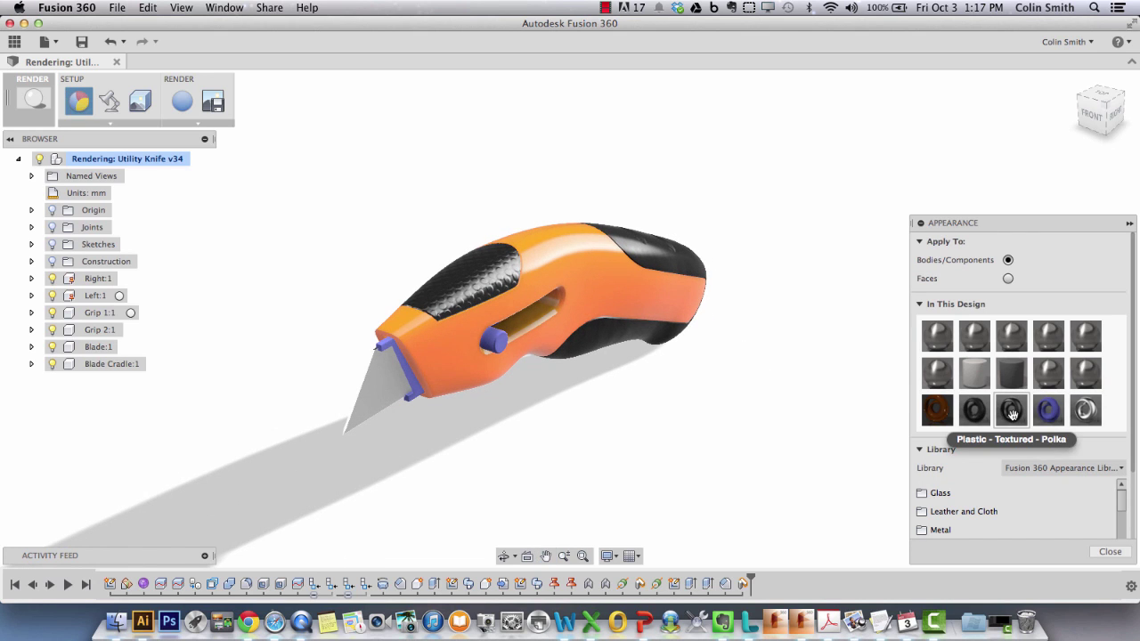
pyautogui.doubleClick(1011, 411)
pyautogui.click(1110, 351)
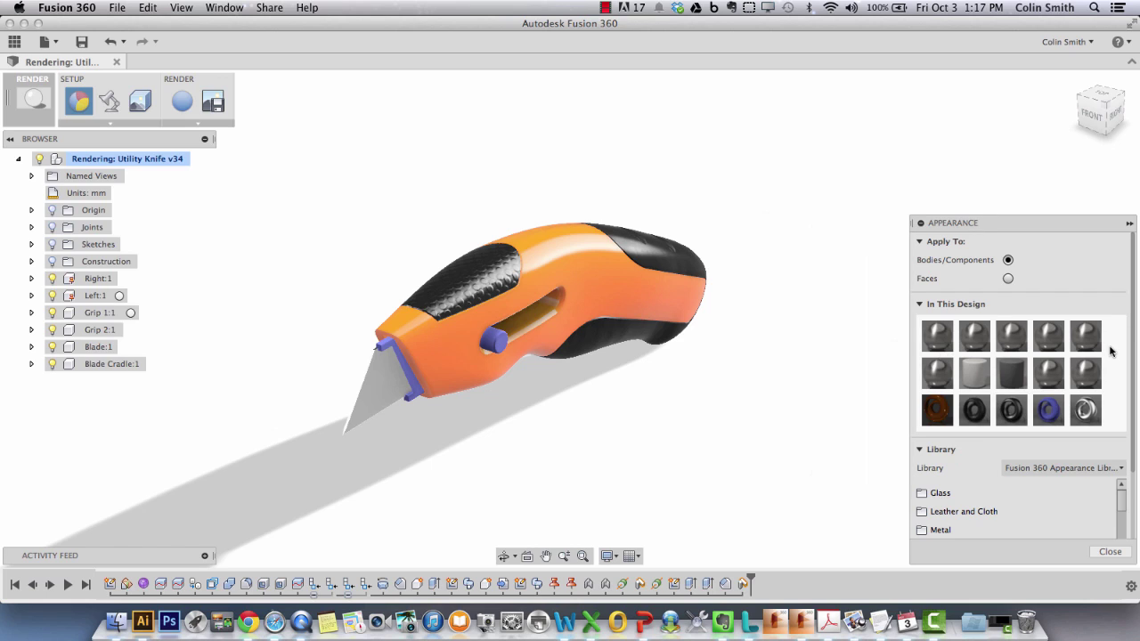
# - Remove the 'Plastic' prefix from the Polka texture material's name
pyautogui.doubleClick(1011, 411)
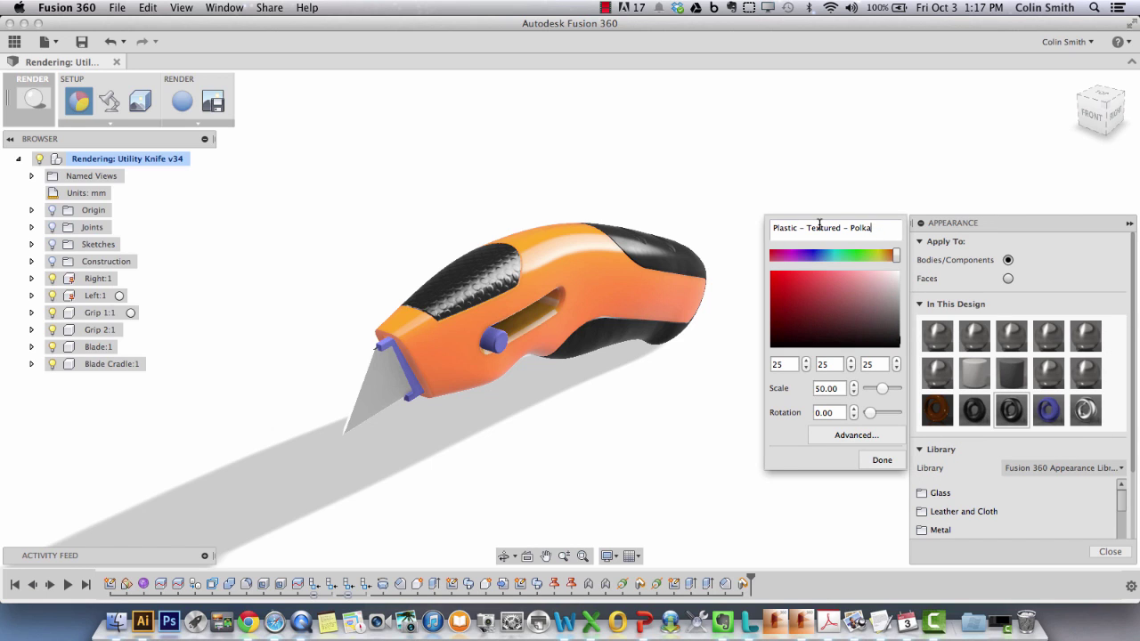
pyautogui.moveTo(806, 228); pyautogui.dragTo(752, 228)
pyautogui.press('BackSpace')
# - Set the Polka texture colour to blue, RGB 48, 59, 150
pyautogui.doubleClick(774, 365)
pyautogui.write('48')
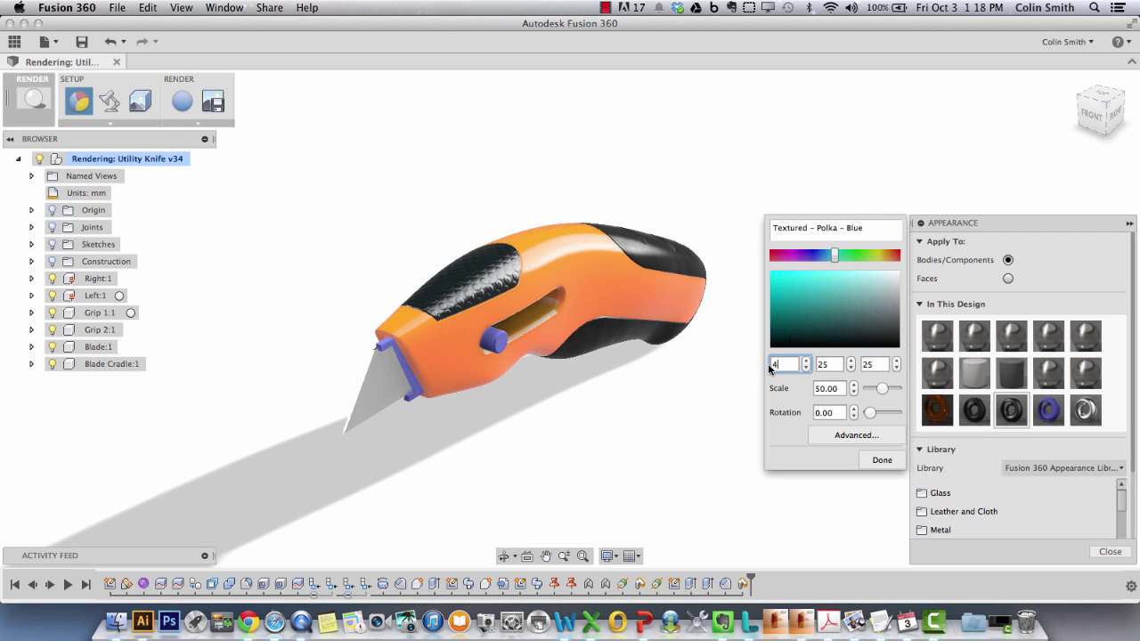
pyautogui.doubleClick(819, 365)
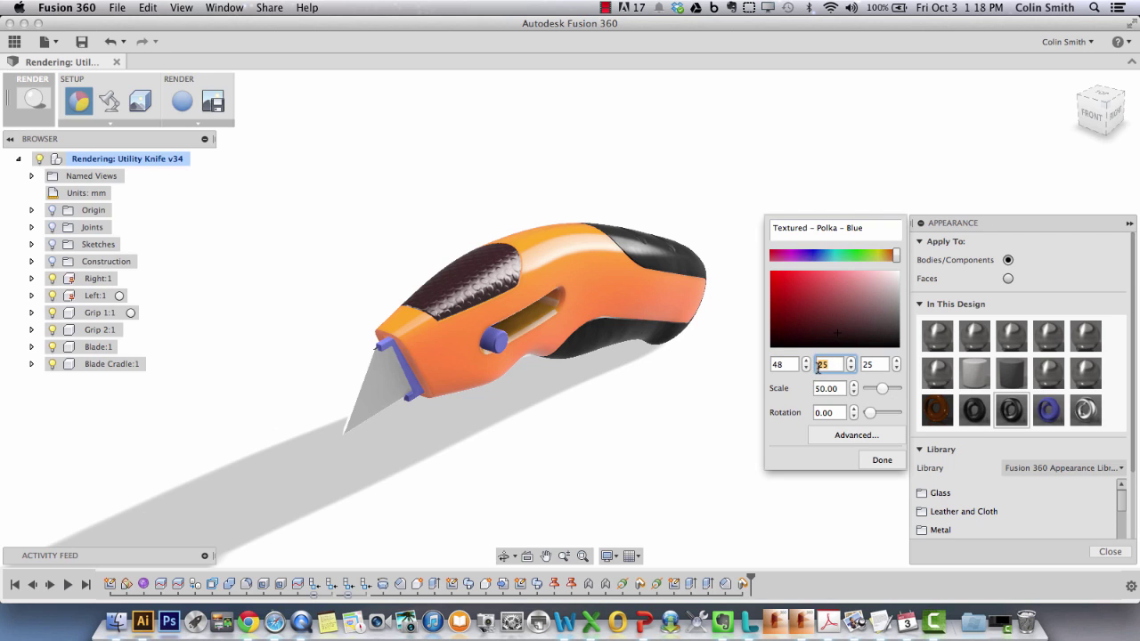
pyautogui.write('59')
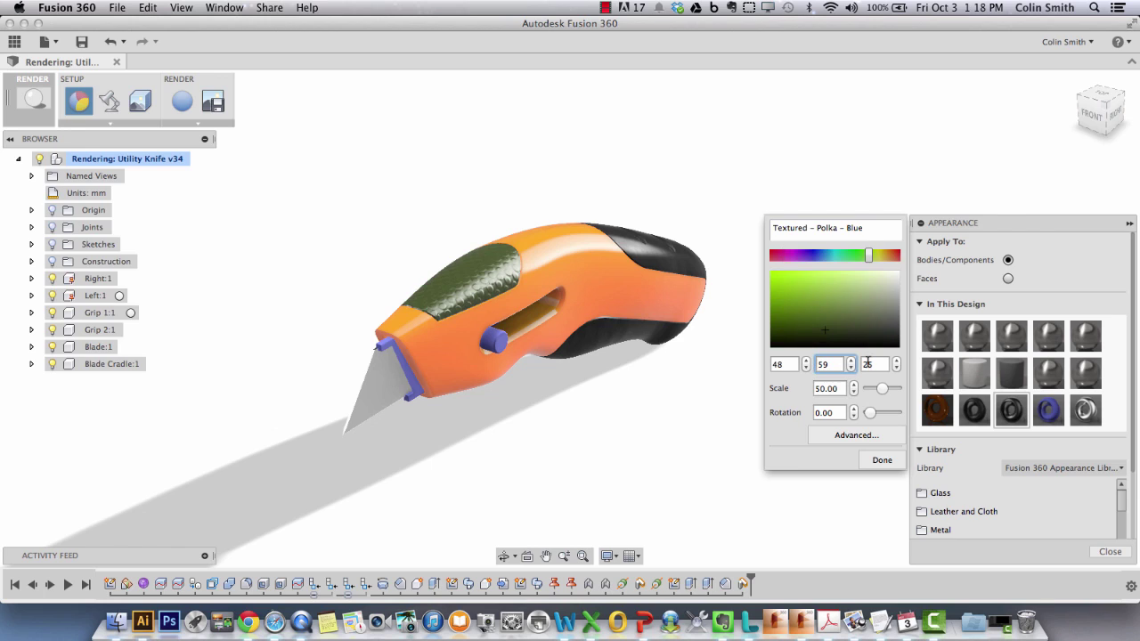
pyautogui.click(872, 363)
pyautogui.doubleClick(874, 363)
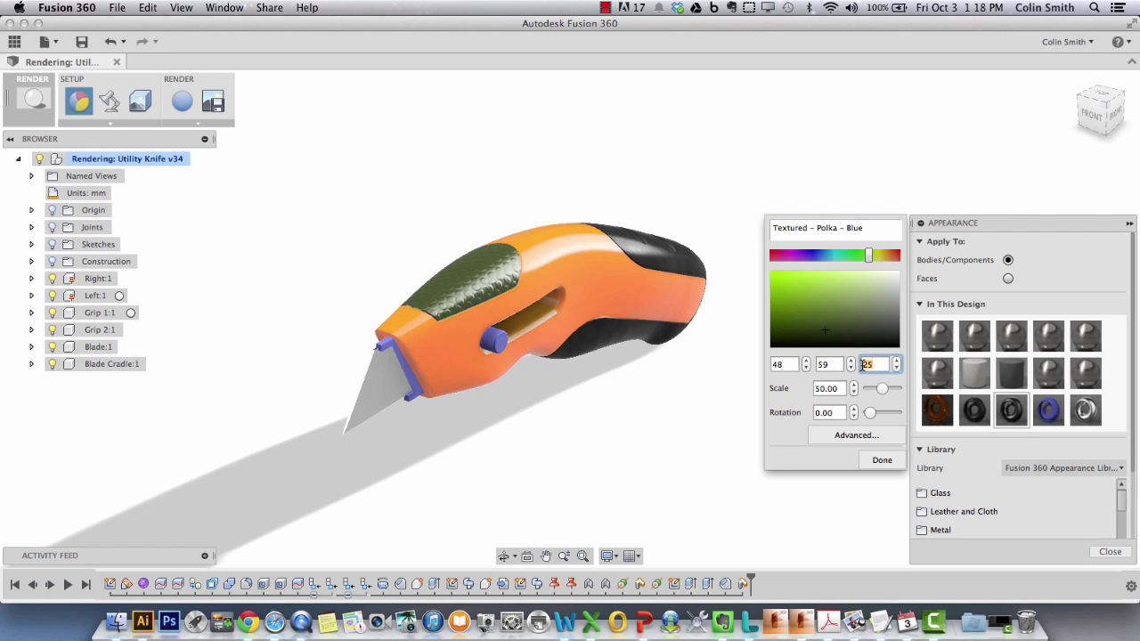
pyautogui.write('150')
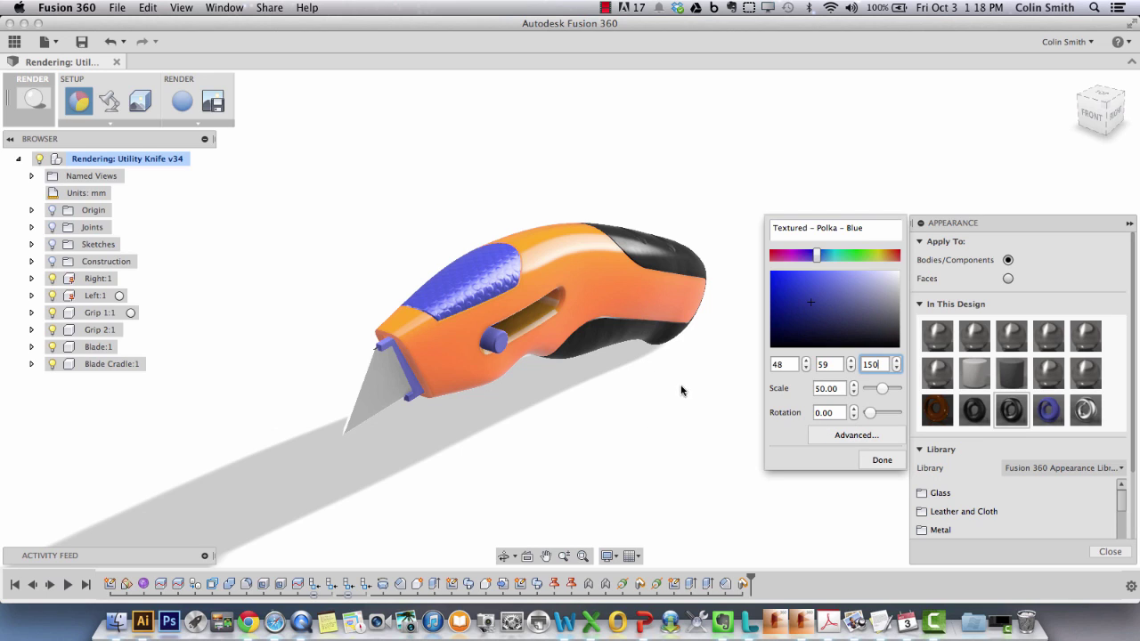
# - Set the blue polka texture to scale 54 and rotation 39
pyautogui.moveTo(878, 392)
pyautogui.mouseDown()
pyautogui.moveTo(893, 394)
pyautogui.moveTo(879, 393)
pyautogui.mouseUp()
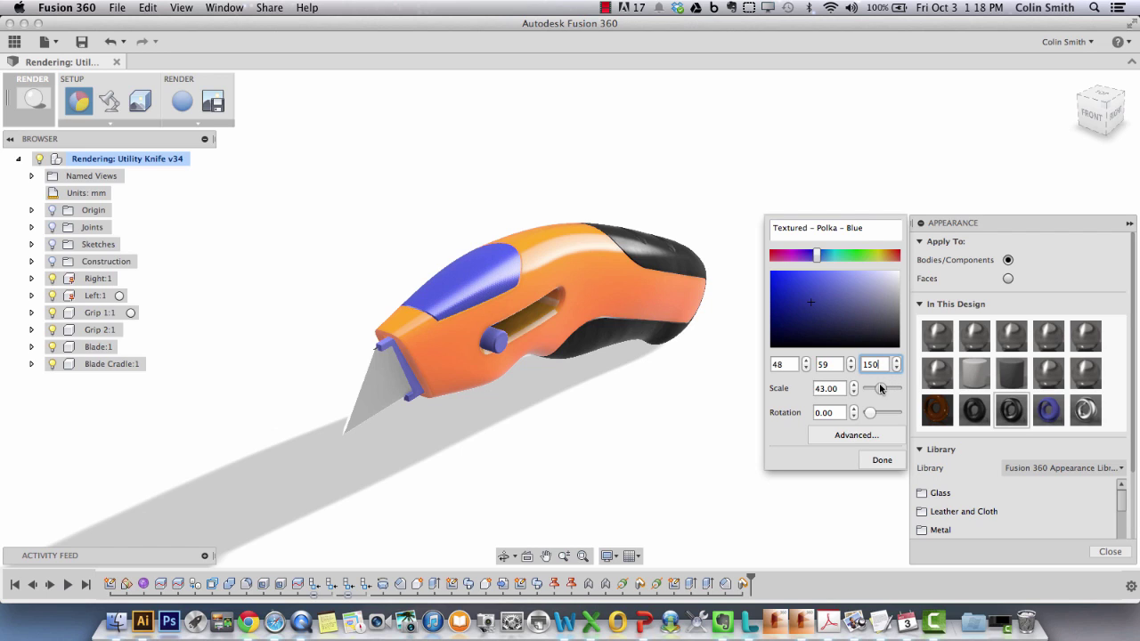
pyautogui.moveTo(880, 388); pyautogui.dragTo(880, 388)
pyautogui.moveTo(868, 418); pyautogui.dragTo(883, 395)
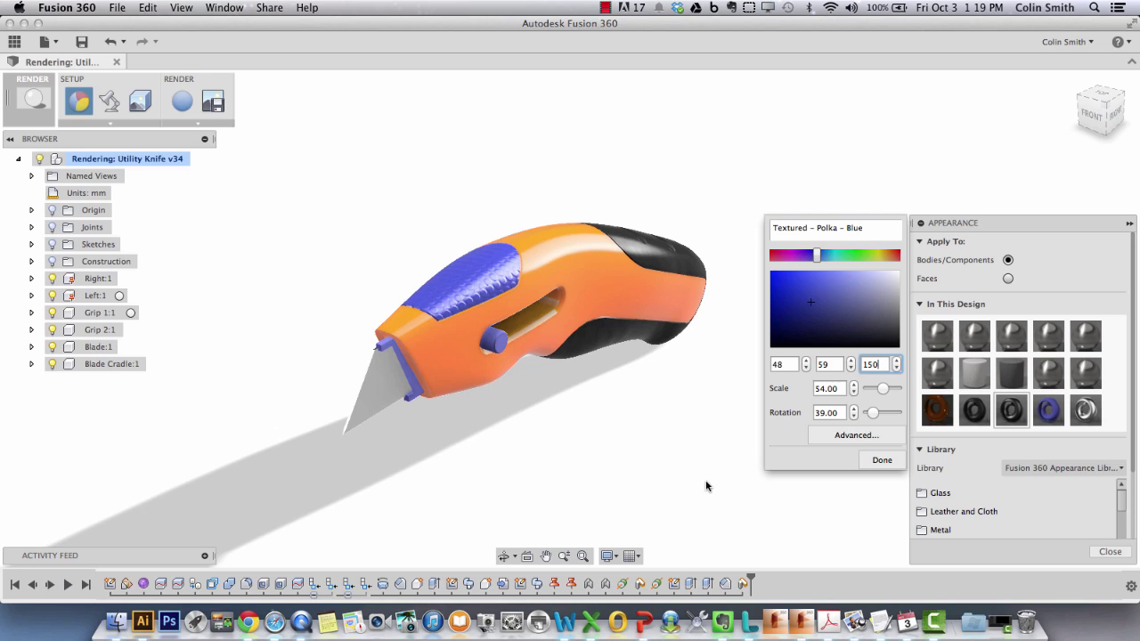
# - Close the appearance settings and open Texture Map Controls for Grip 2:1's Body1
pyautogui.click(882, 460)
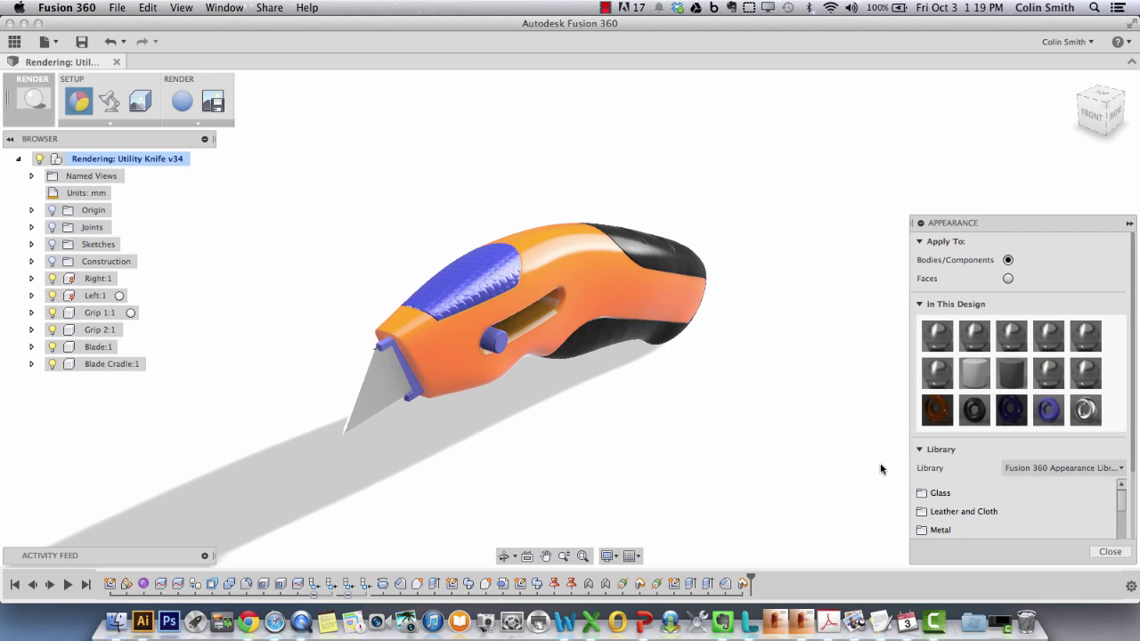
pyautogui.click(1109, 552)
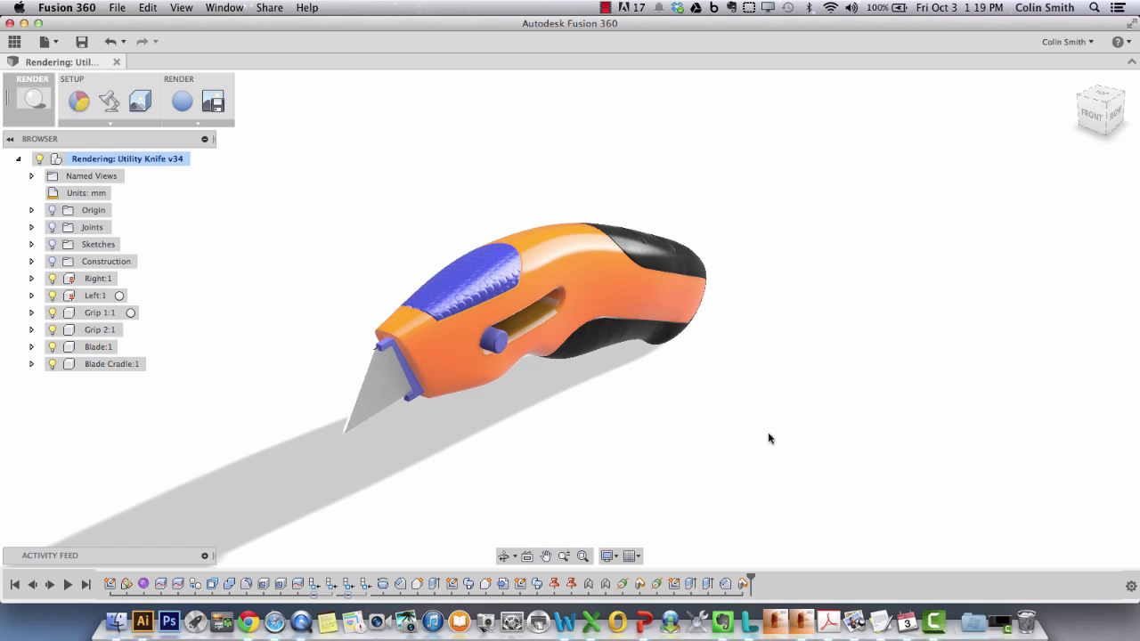
pyautogui.click(31, 329)
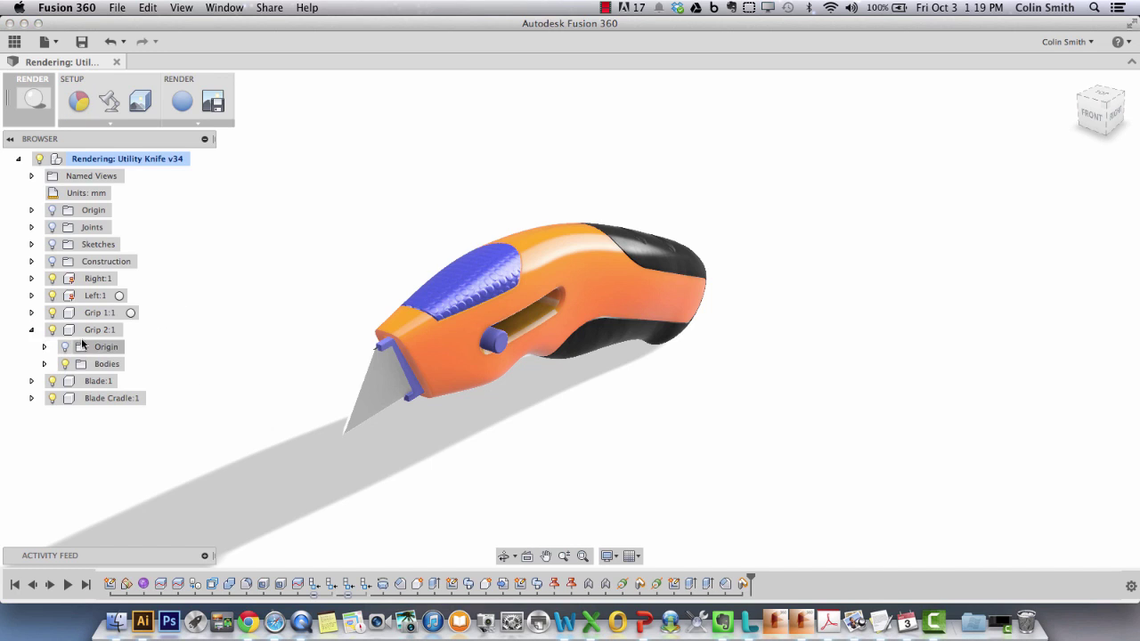
pyautogui.click(45, 363)
pyautogui.rightClick(122, 380)
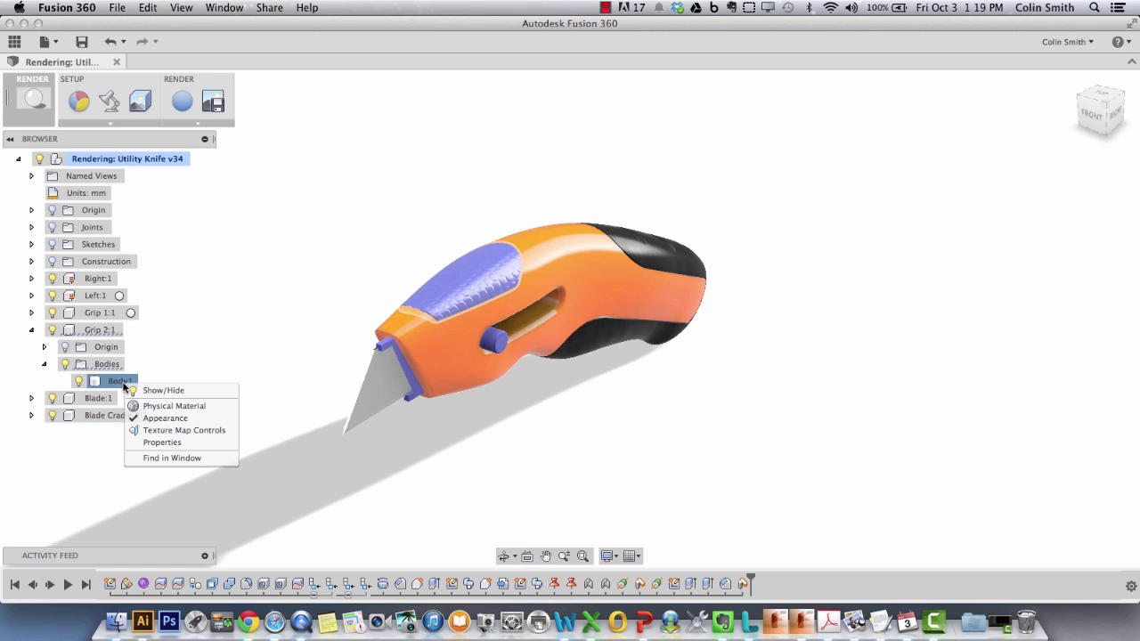
pyautogui.click(188, 431)
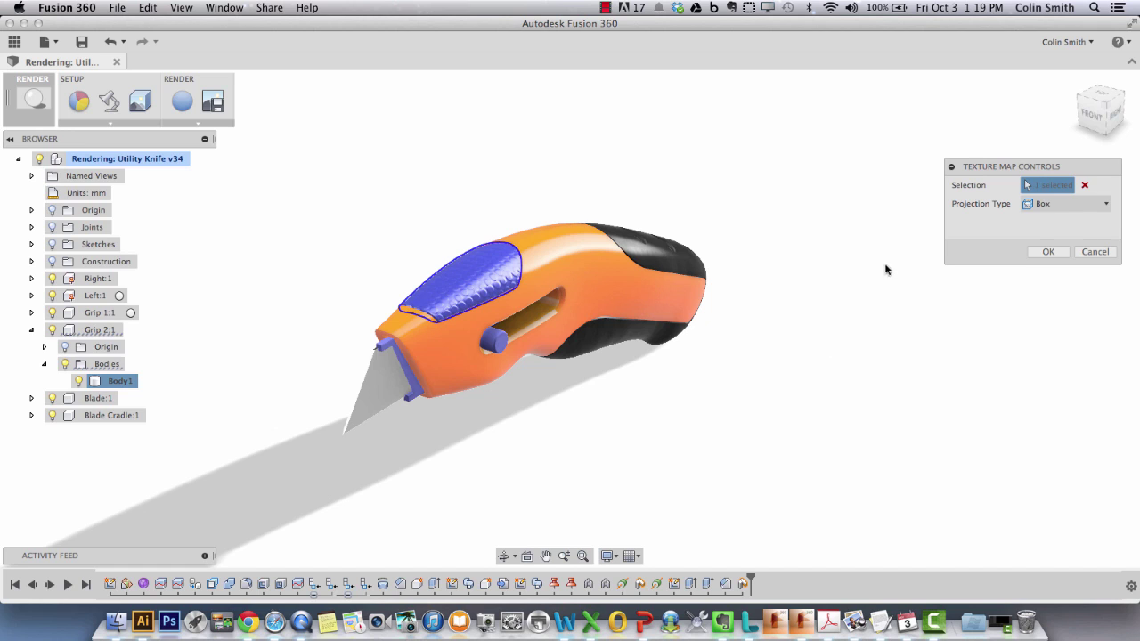
# - Zoom onto the blue grip panel and change its Projection Type from Box to Automatic
pyautogui.moveTo(1041, 170); pyautogui.dragTo(834, 130)
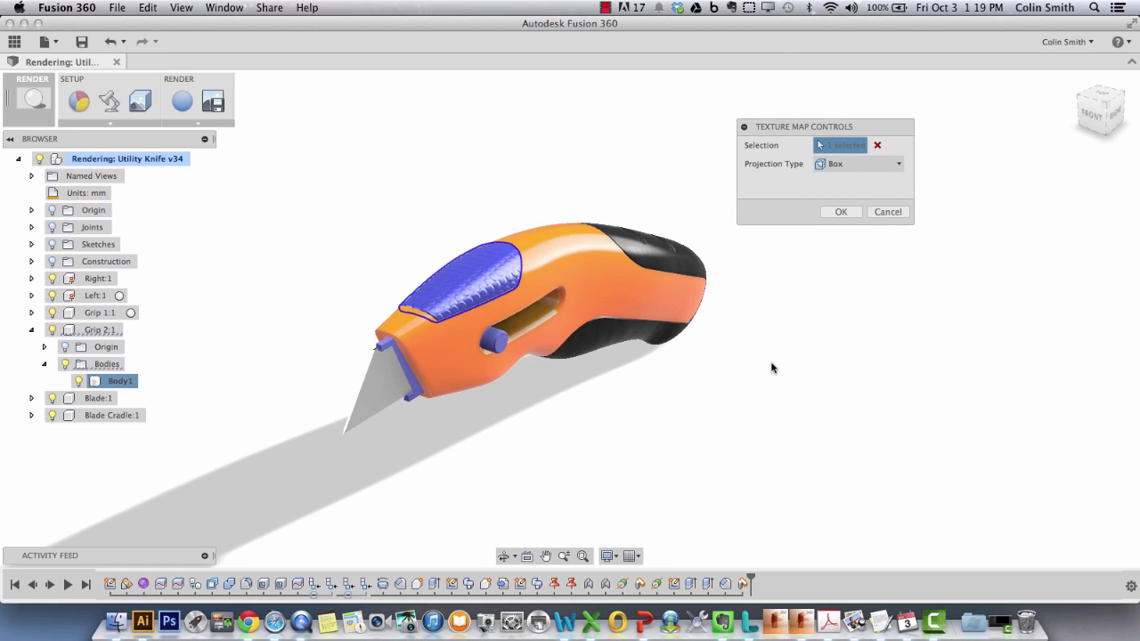
pyautogui.moveTo(776, 342); pyautogui.dragTo(854, 368, button='middle')
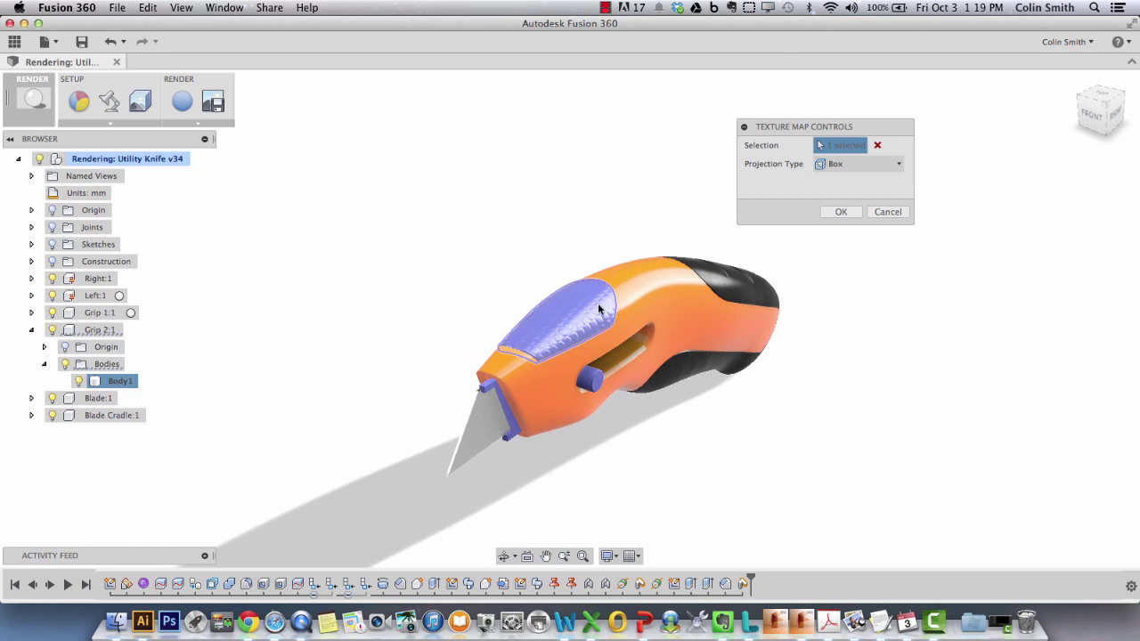
pyautogui.scroll(5, 868, 311)
pyautogui.moveTo(780, 341); pyautogui.dragTo(1006, 361, button='middle')
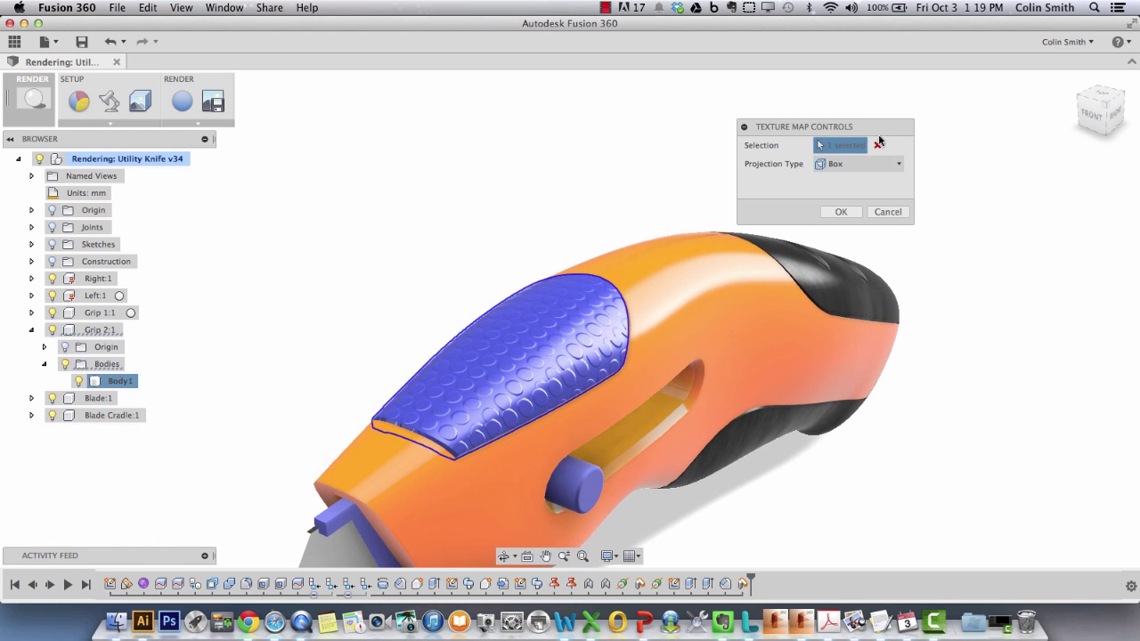
pyautogui.moveTo(864, 129); pyautogui.dragTo(957, 89)
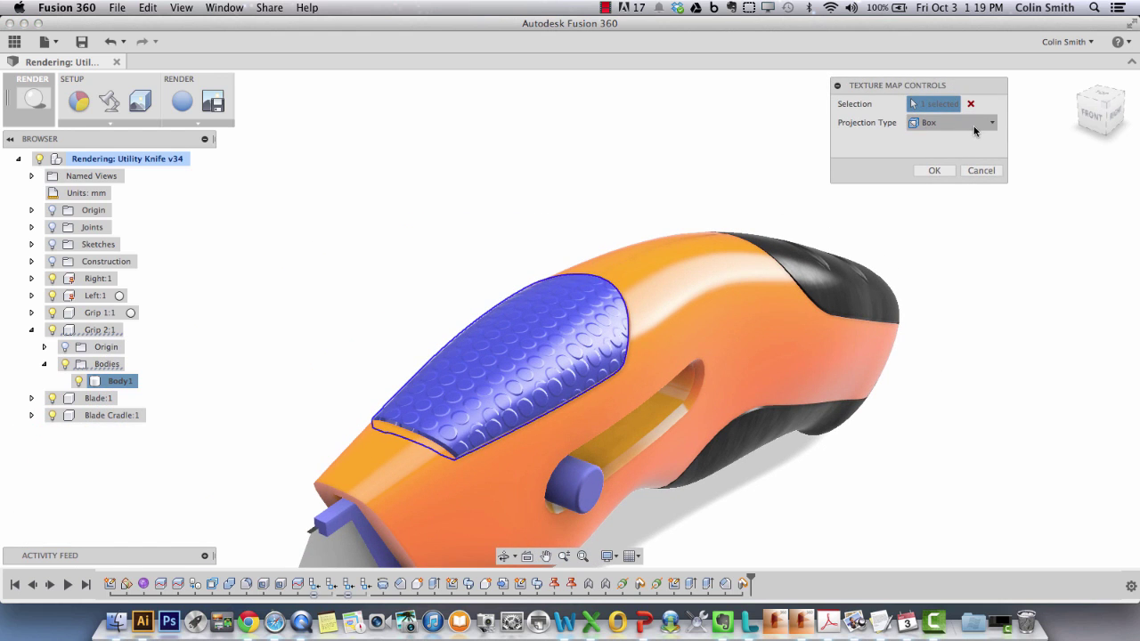
pyautogui.click(962, 124)
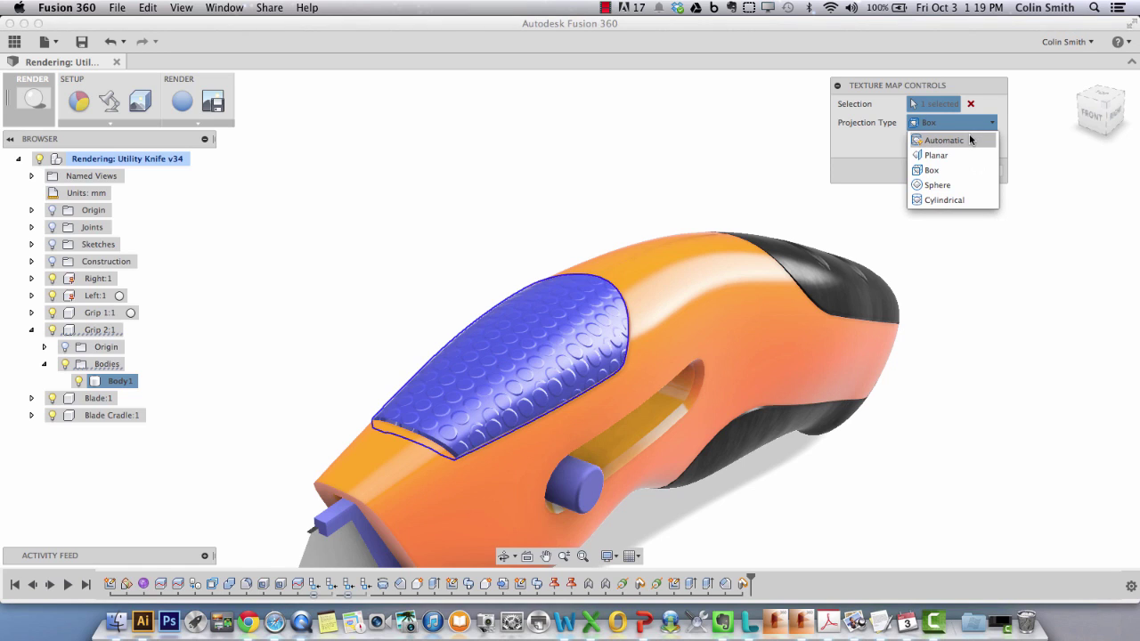
pyautogui.click(969, 137)
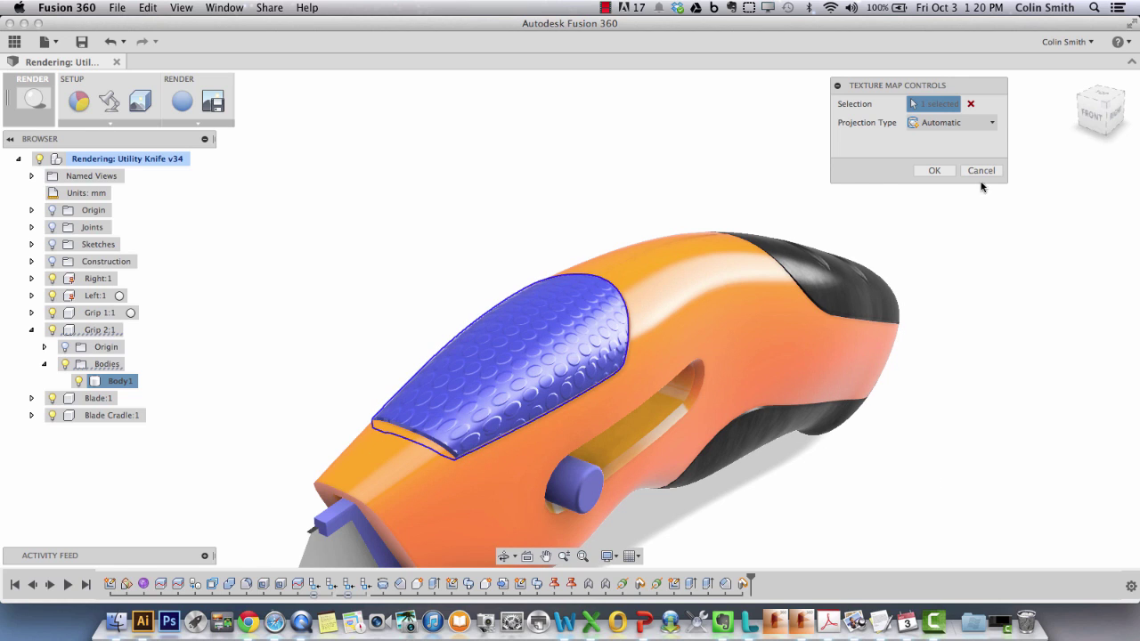
# - Switch the grip texture to Planar projection using a slot edge as axis, then orbit to inspect it
pyautogui.click(975, 123)
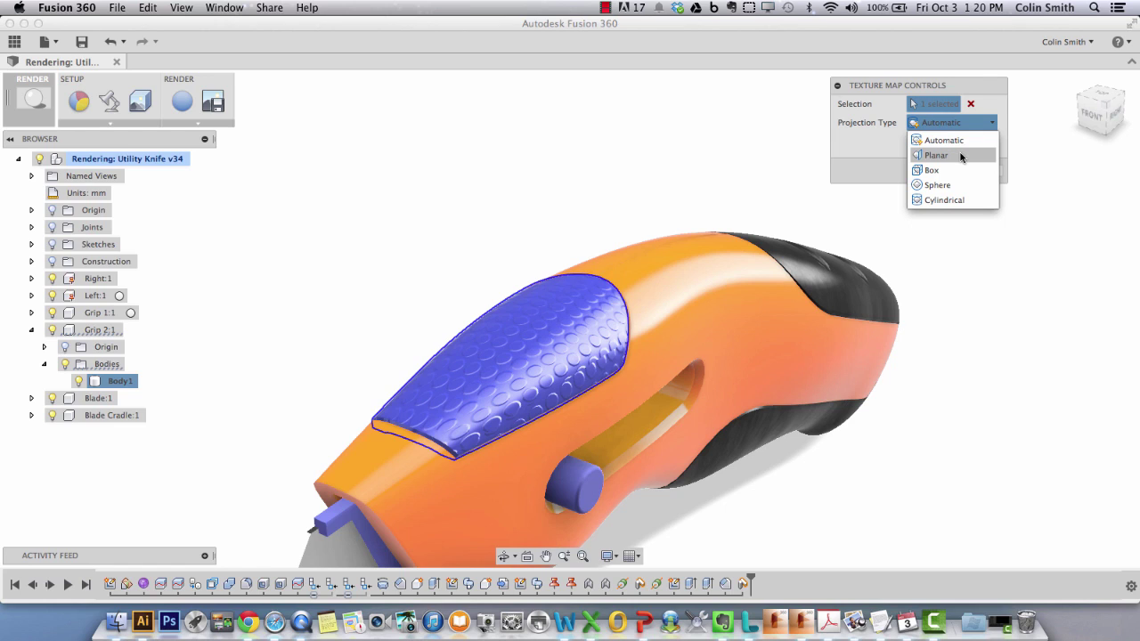
pyautogui.click(959, 155)
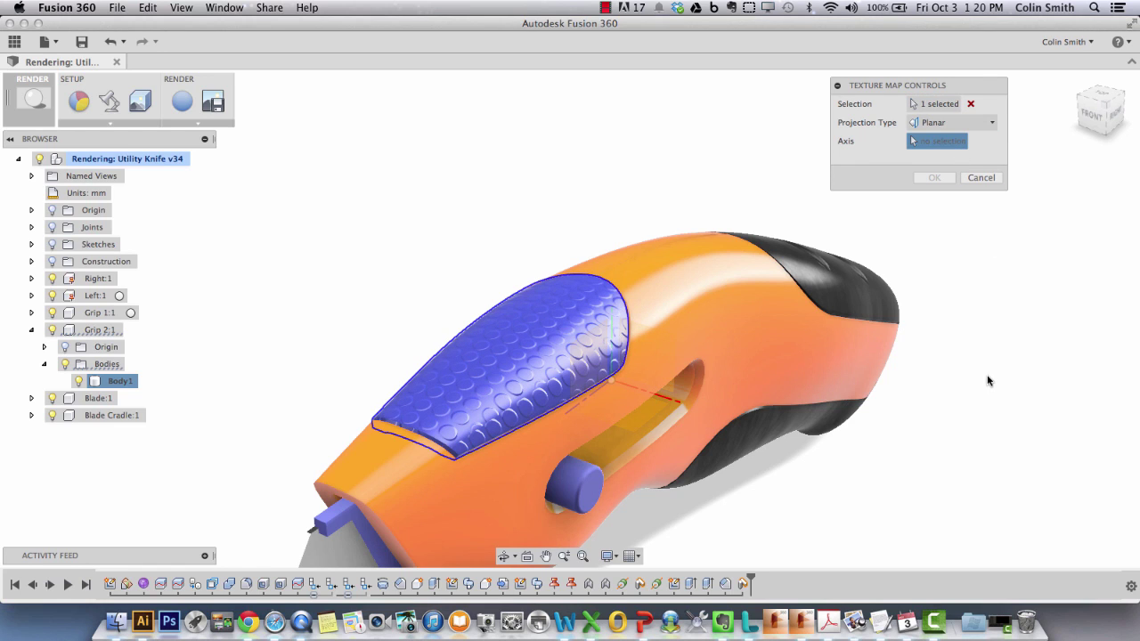
pyautogui.keyDown('shift'); pyautogui.moveTo(974, 395); pyautogui.dragTo(846, 367, button='middle'); pyautogui.keyUp('shift')
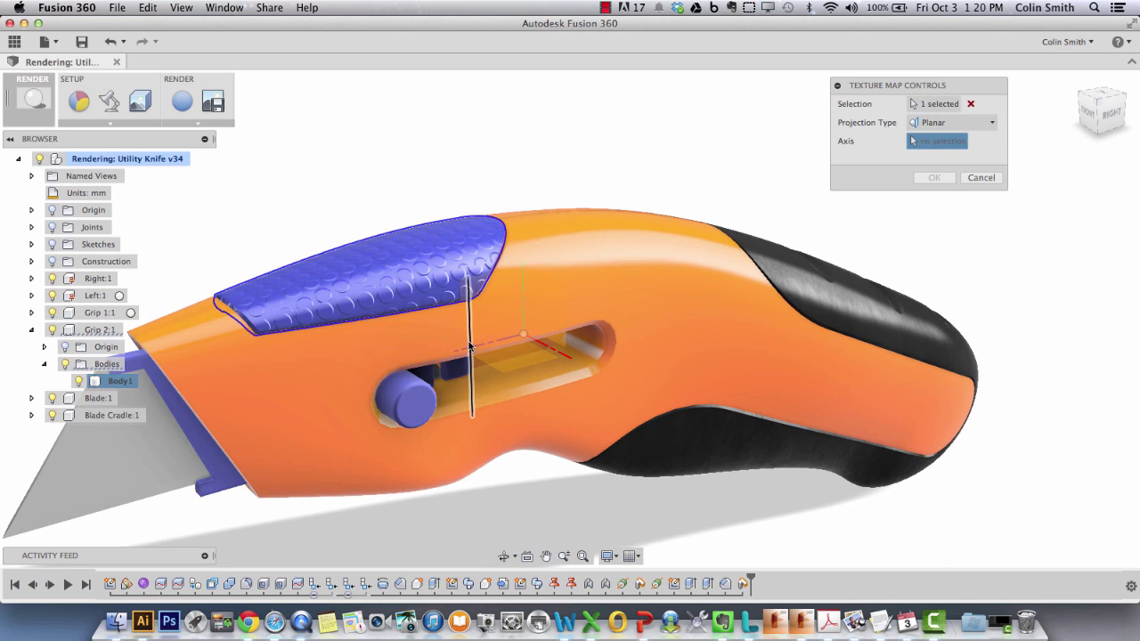
pyautogui.click(562, 354)
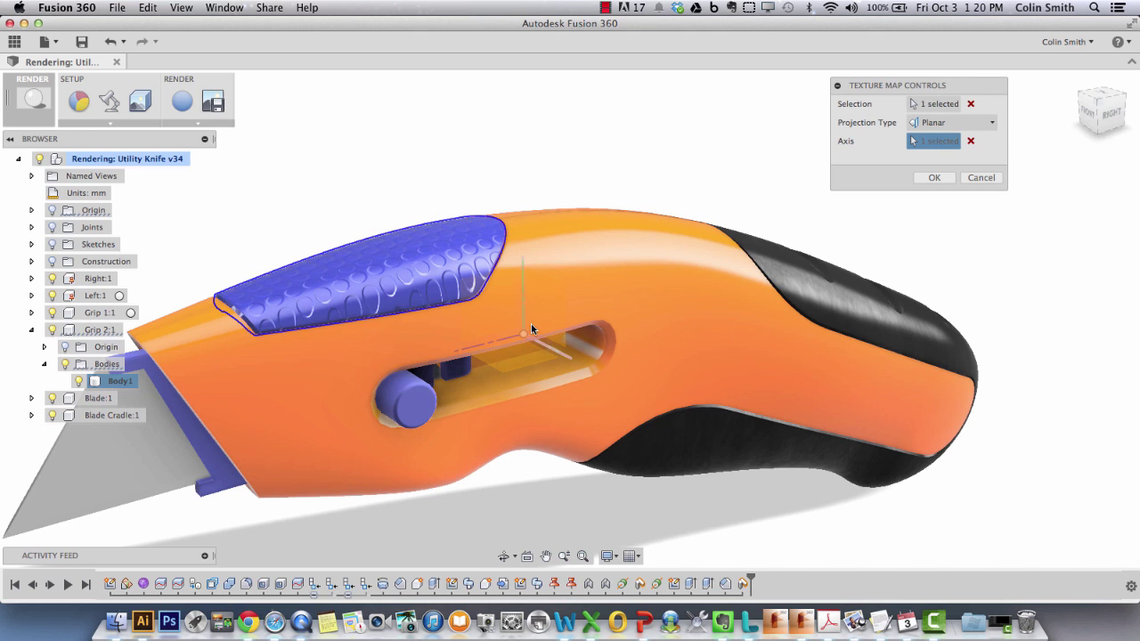
pyautogui.keyDown('shift'); pyautogui.moveTo(531, 323); pyautogui.dragTo(614, 311, button='middle'); pyautogui.keyUp('shift')
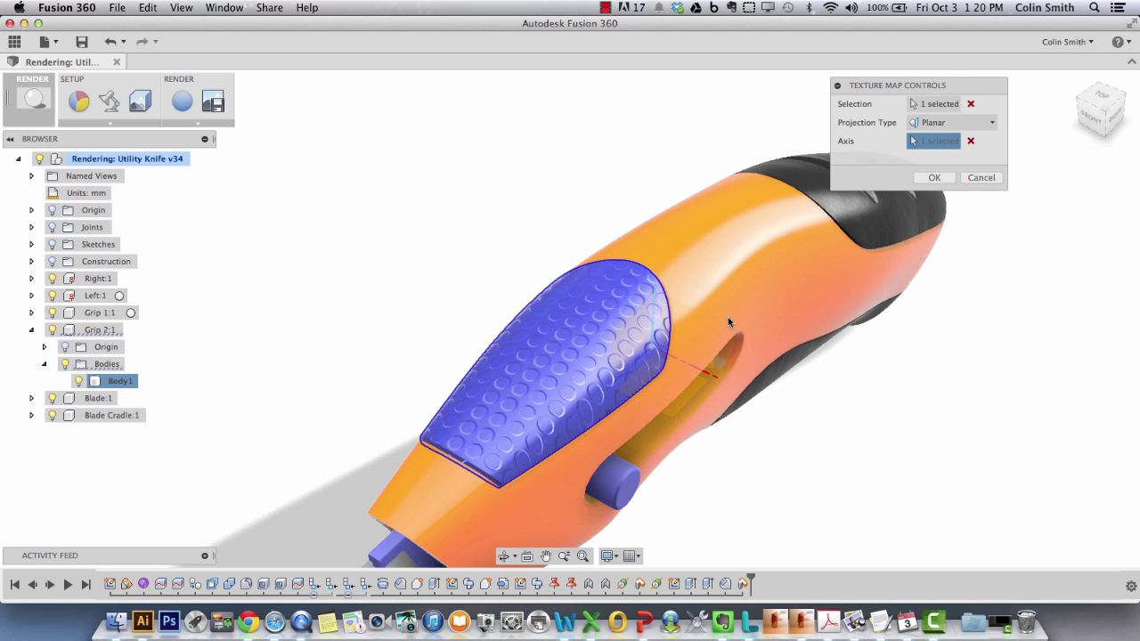
pyautogui.keyDown('shift'); pyautogui.moveTo(727, 317); pyautogui.dragTo(737, 304, button='middle'); pyautogui.keyUp('shift')
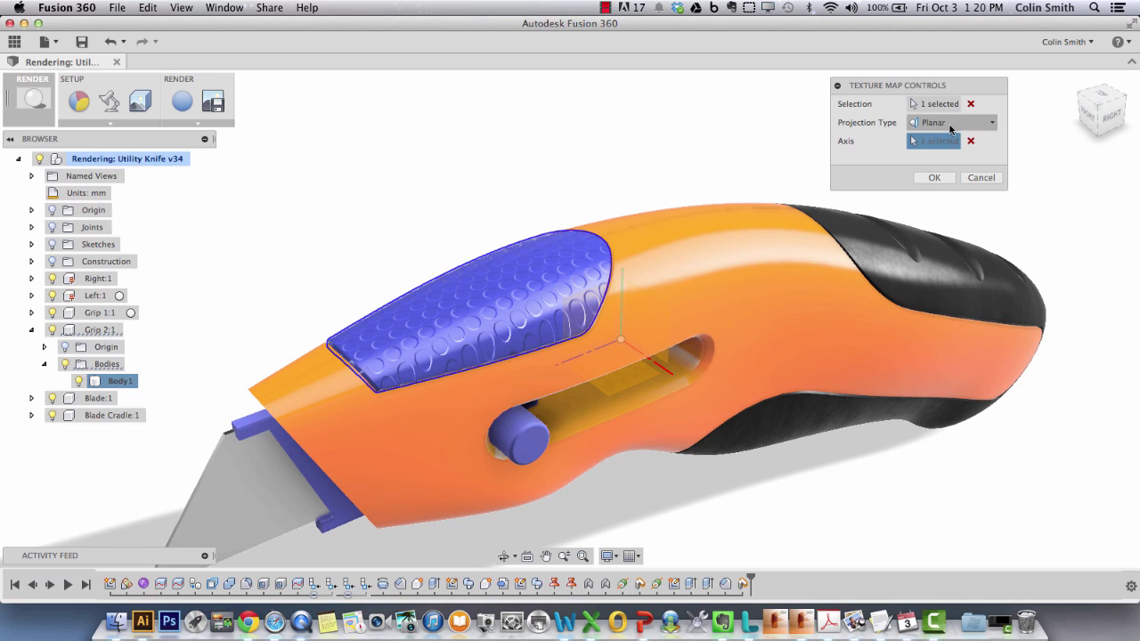
pyautogui.click(950, 122)
# - Try Sphere projection with several slot-edge axes, then Cylindrical projection on the grip panel
pyautogui.click(953, 185)
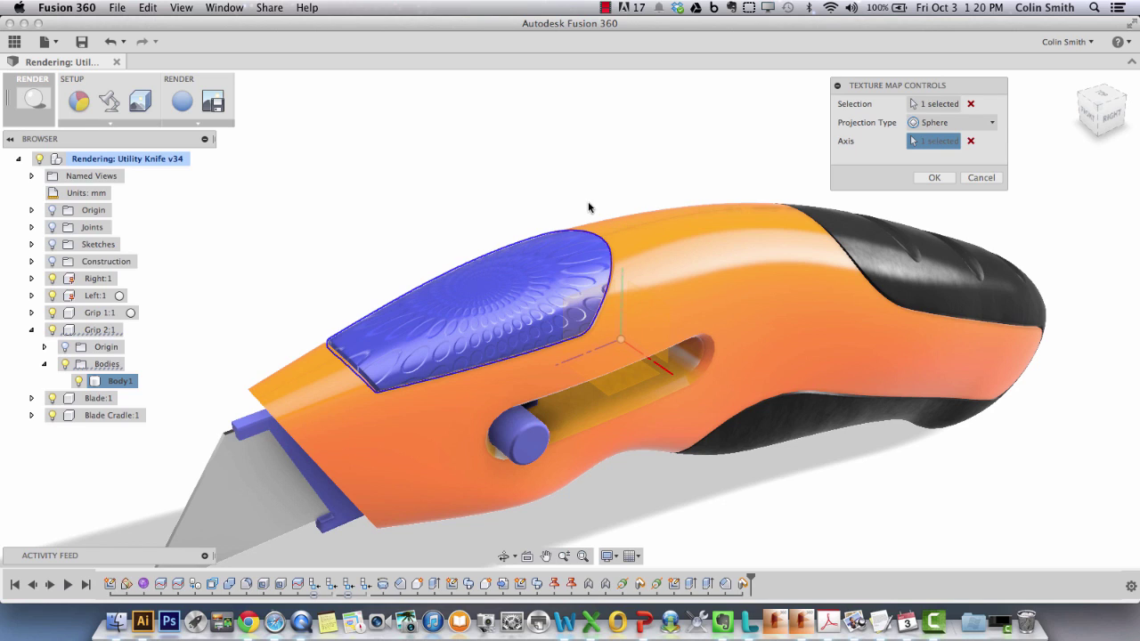
pyautogui.click(664, 365)
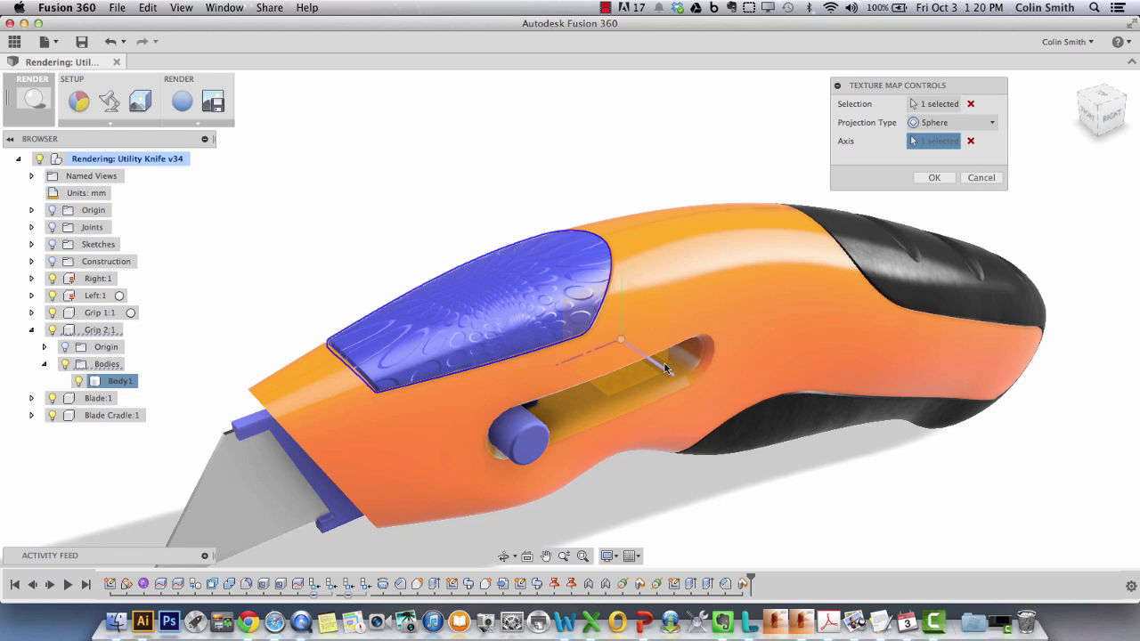
pyautogui.click(564, 365)
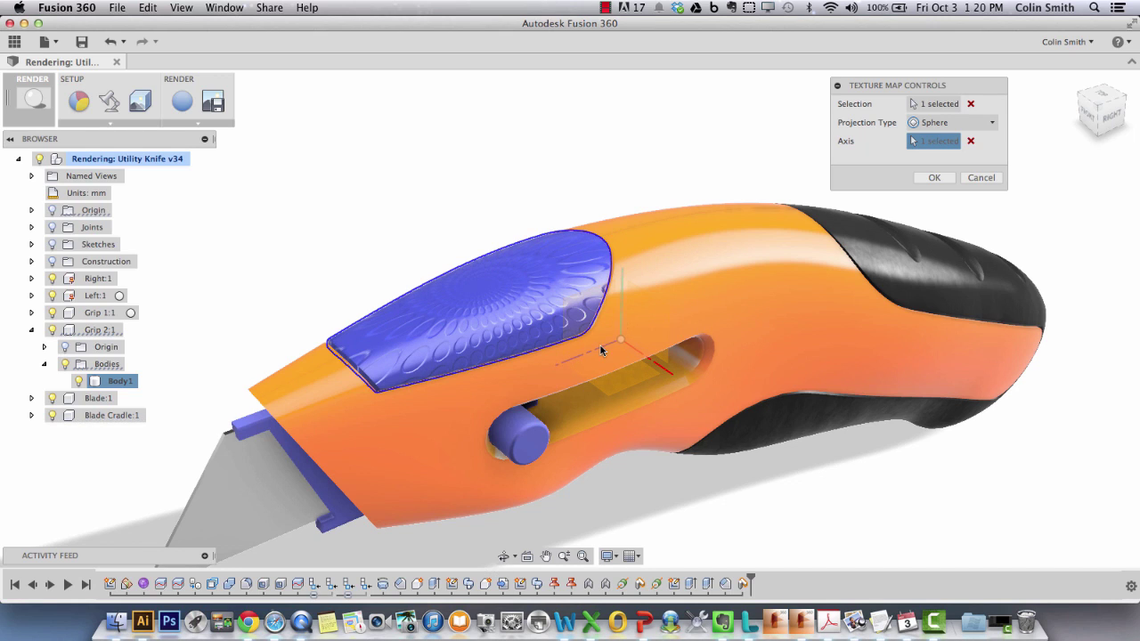
pyautogui.click(576, 359)
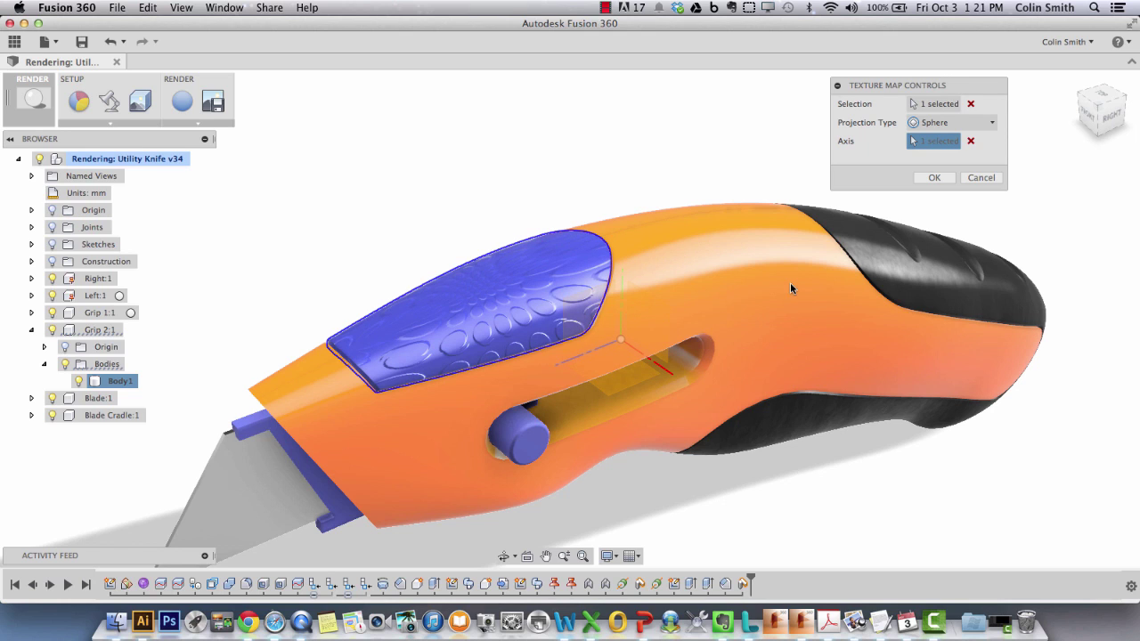
pyautogui.click(968, 122)
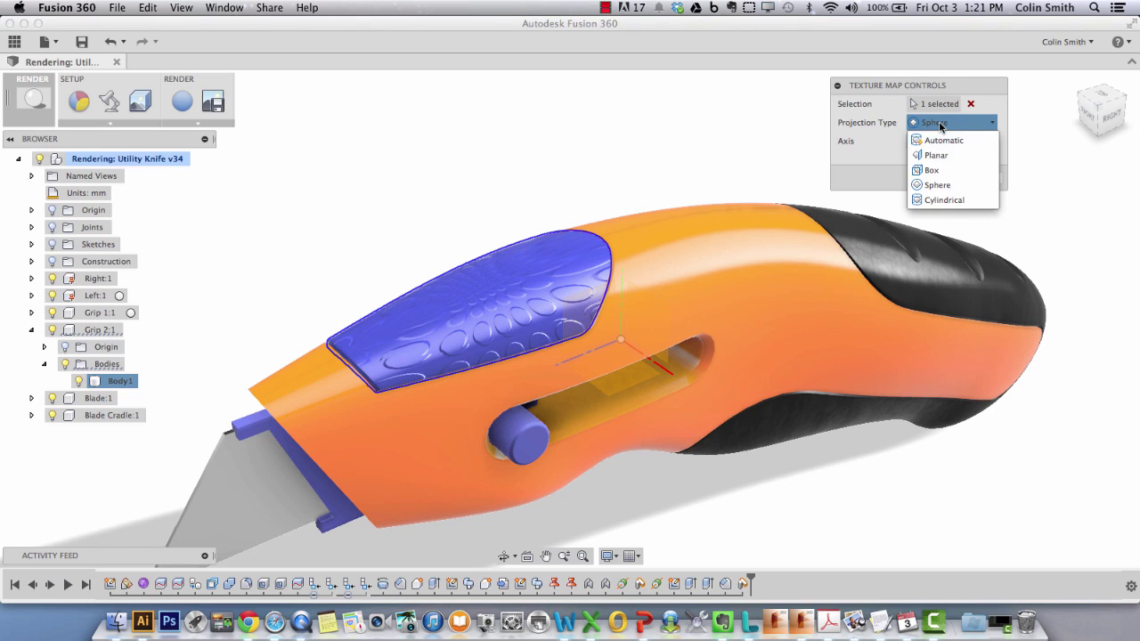
pyautogui.click(945, 201)
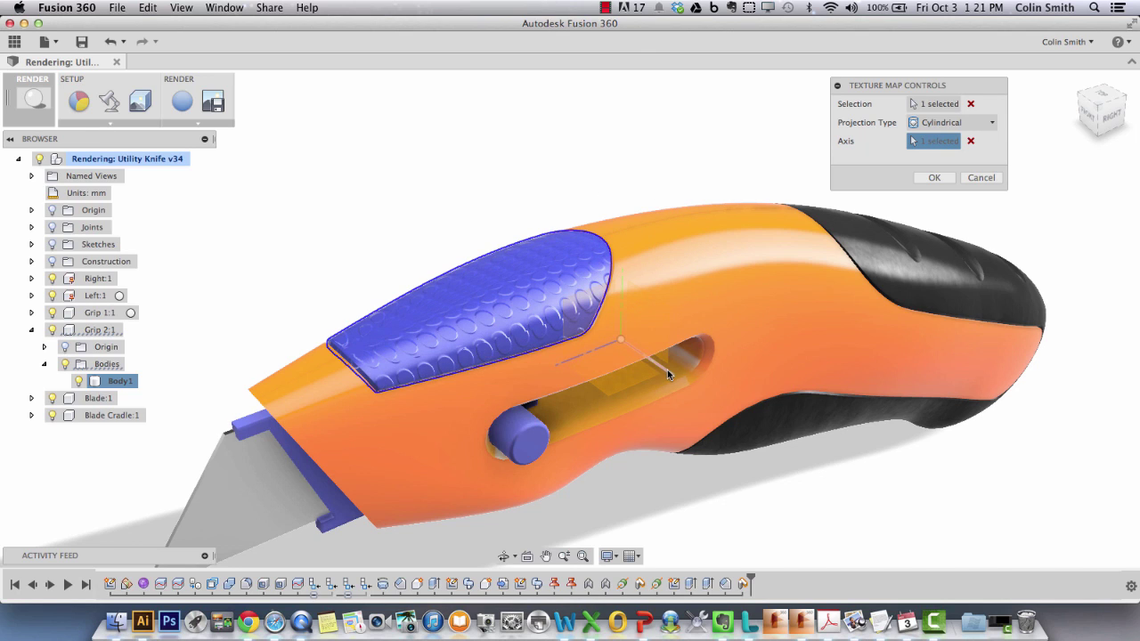
# - Return the projection to Box, check the grip panel side-on, and accept the mapping
pyautogui.click(961, 124)
pyautogui.click(935, 171)
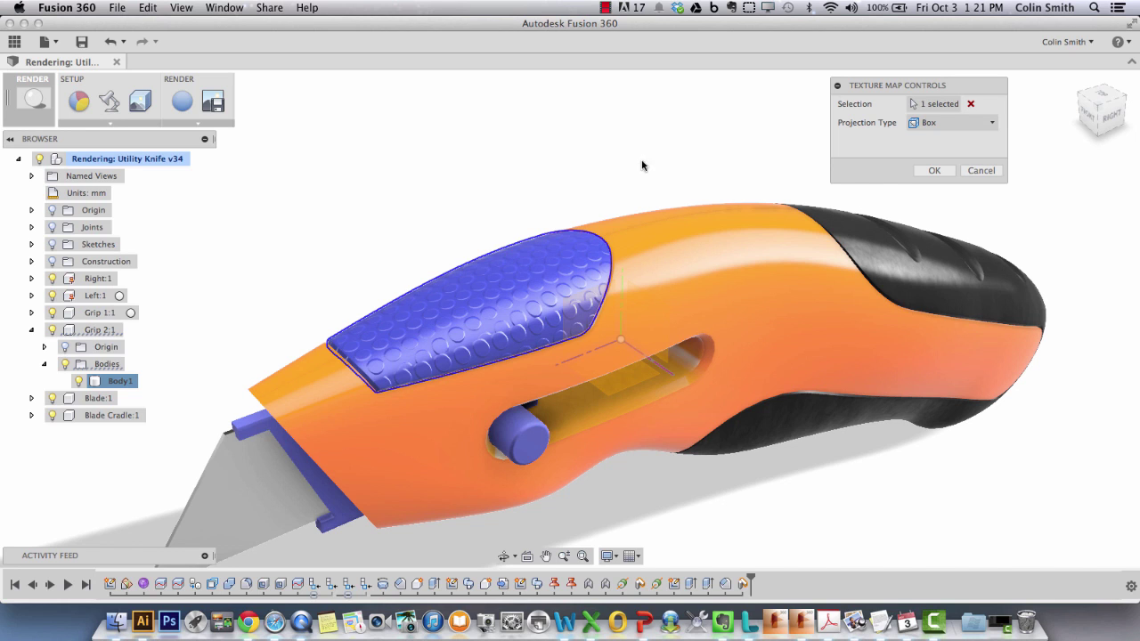
pyautogui.keyDown('shift'); pyautogui.moveTo(466, 250); pyautogui.dragTo(490, 260, button='middle'); pyautogui.keyUp('shift')
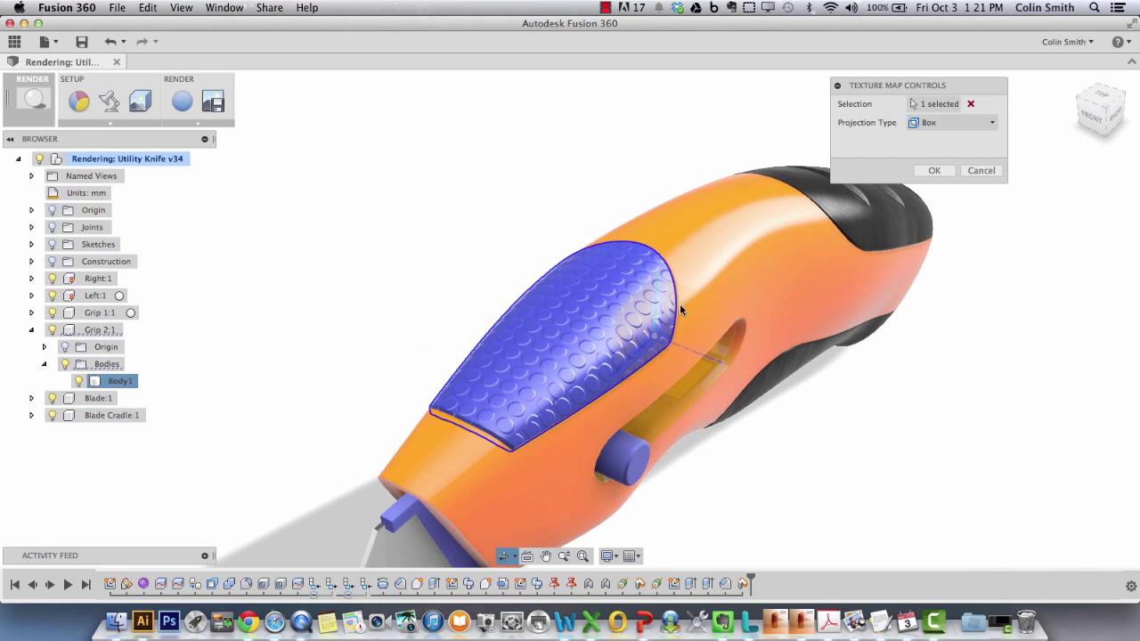
pyautogui.keyDown('shift'); pyautogui.moveTo(669, 334); pyautogui.dragTo(798, 340, button='middle'); pyautogui.keyUp('shift')
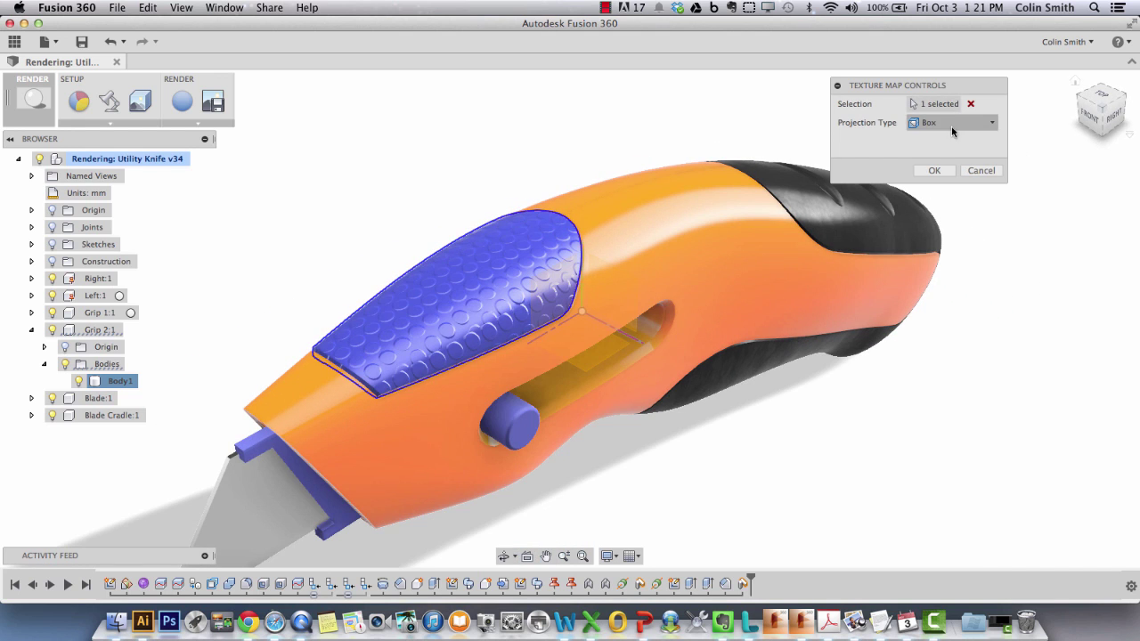
pyautogui.click(937, 170)
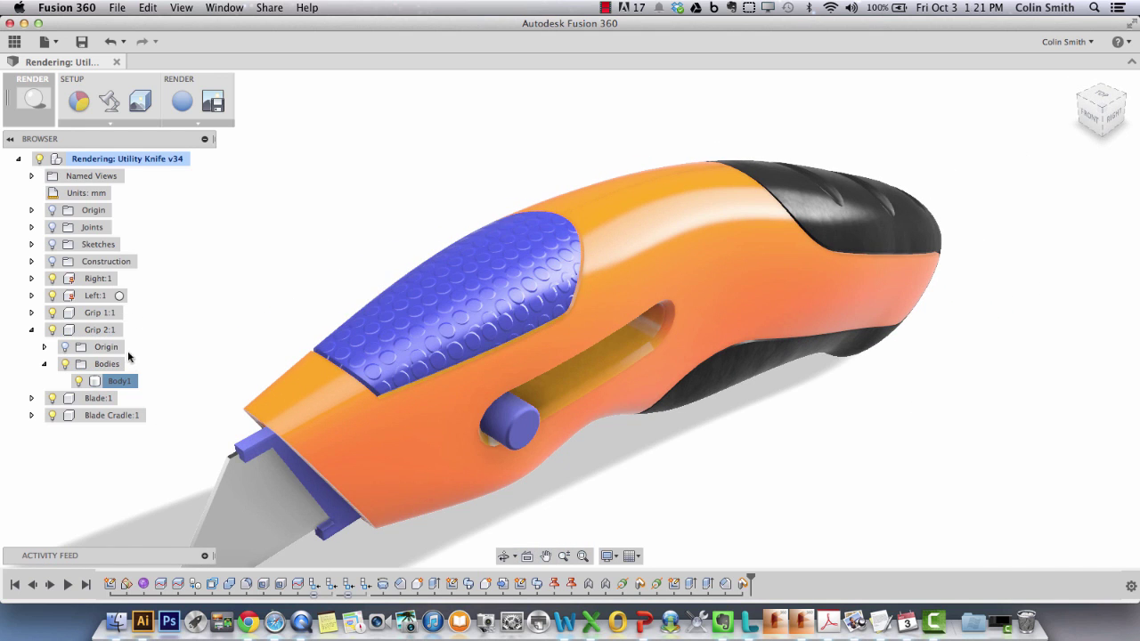
# - Try a texture scale of 35 on the Textured - Polka - Blue appearance
pyautogui.click(31, 330)
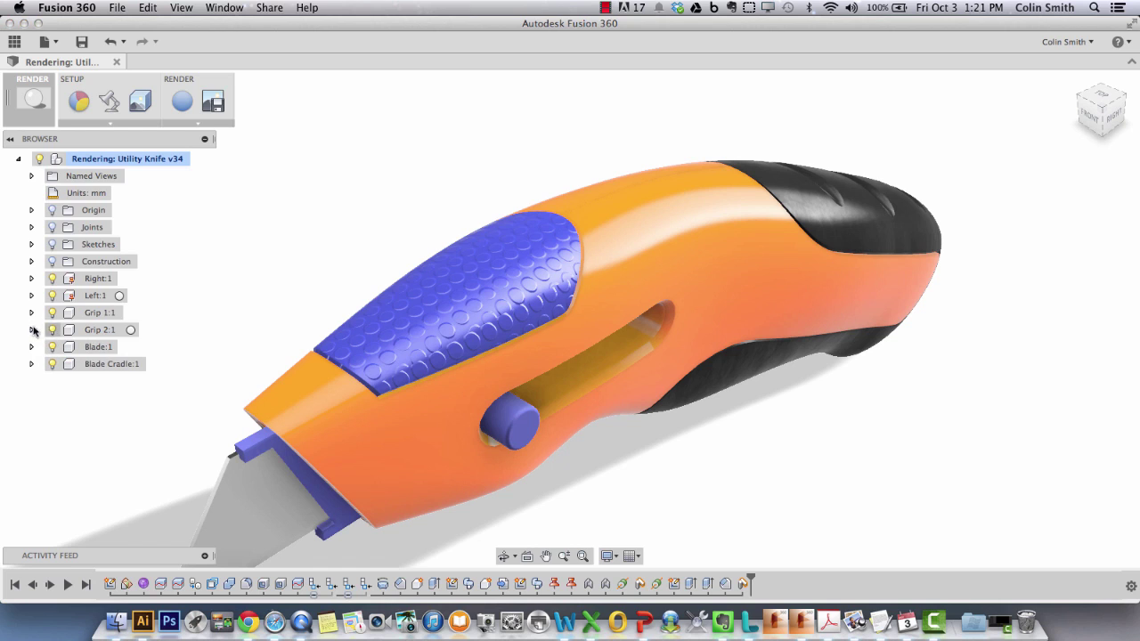
pyautogui.click(80, 102)
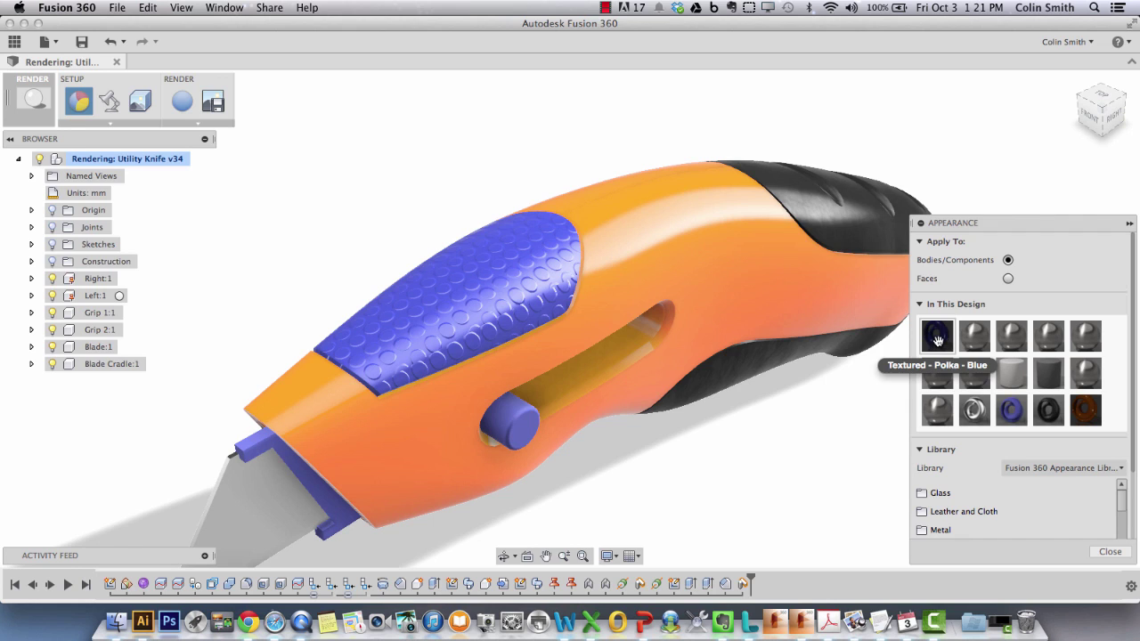
pyautogui.doubleClick(937, 338)
pyautogui.moveTo(881, 393); pyautogui.dragTo(880, 389)
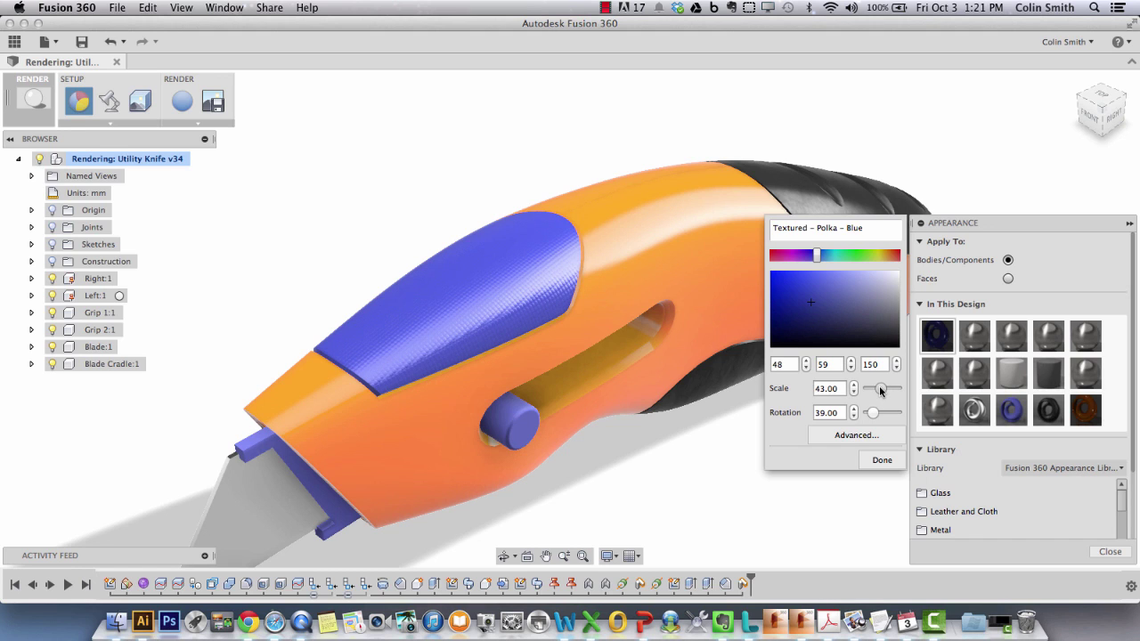
pyautogui.click(672, 469)
pyautogui.keyDown('shift'); pyautogui.moveTo(803, 468); pyautogui.dragTo(799, 461, button='middle'); pyautogui.keyUp('shift')
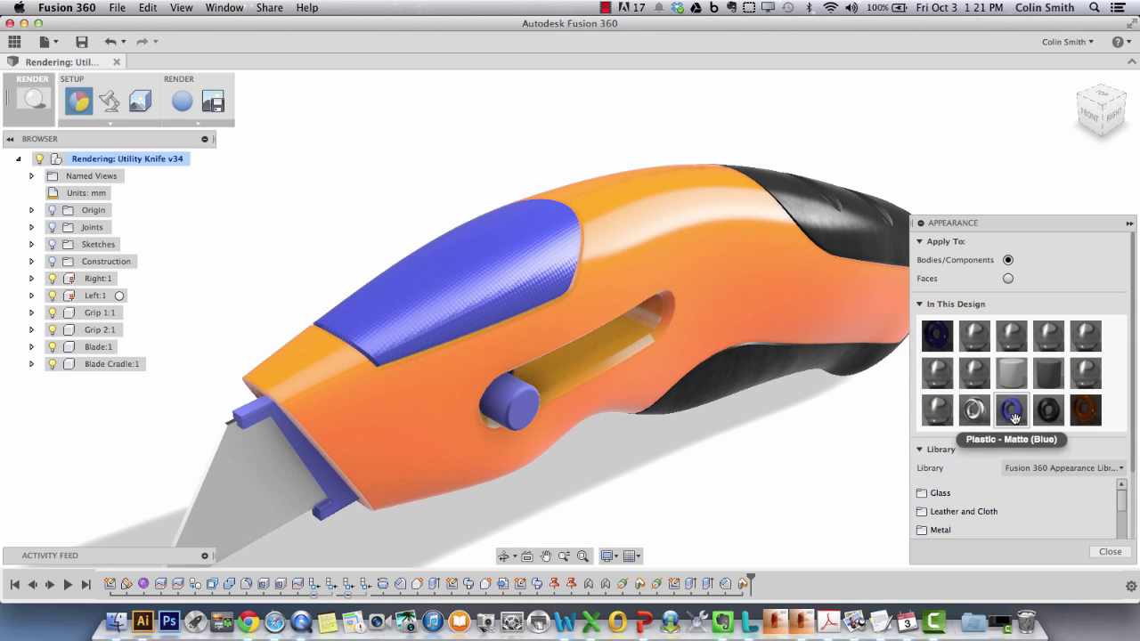
# - Set the Textured - Polka - Blue texture scale to 50 for larger dots
pyautogui.doubleClick(937, 335)
pyautogui.doubleClick(830, 388)
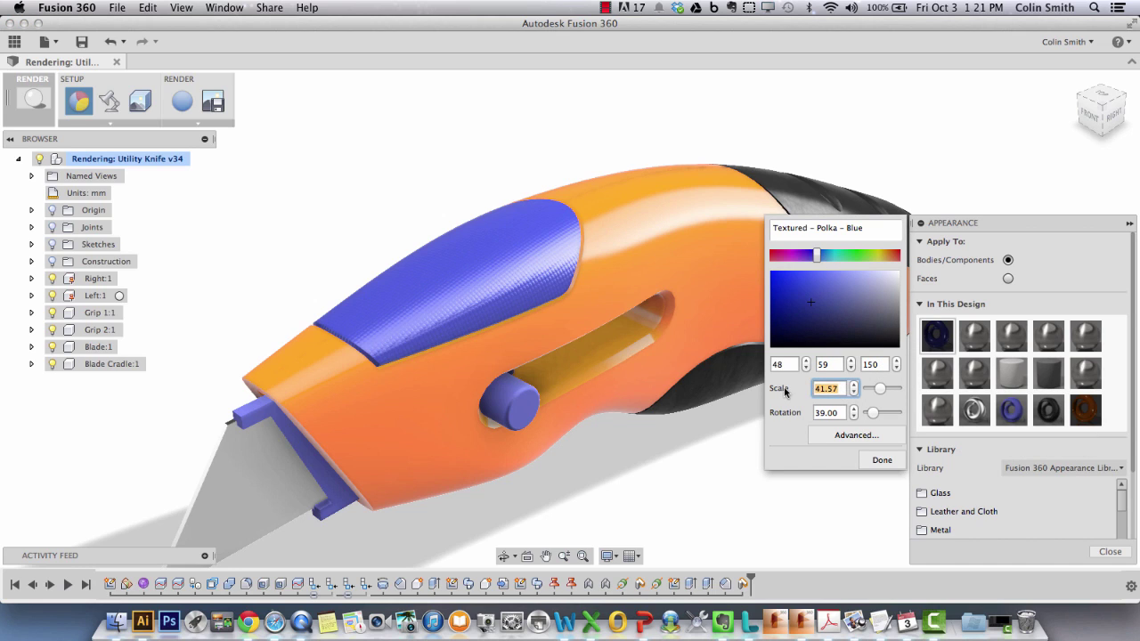
pyautogui.write('50')
pyautogui.press('Return')
pyautogui.click(854, 393)
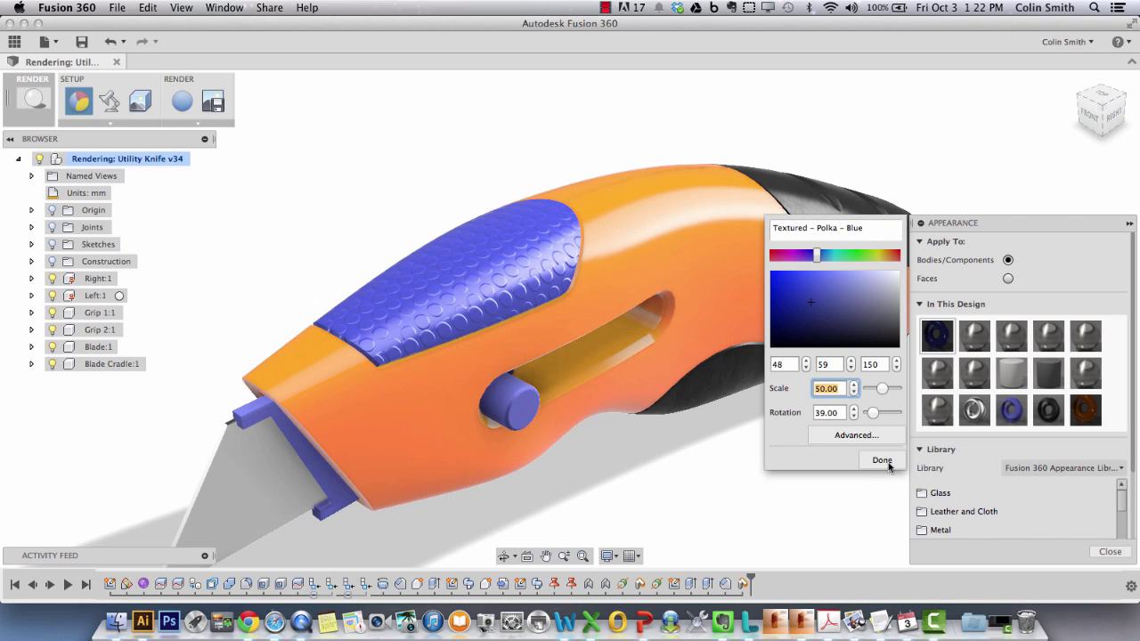
pyautogui.click(856, 435)
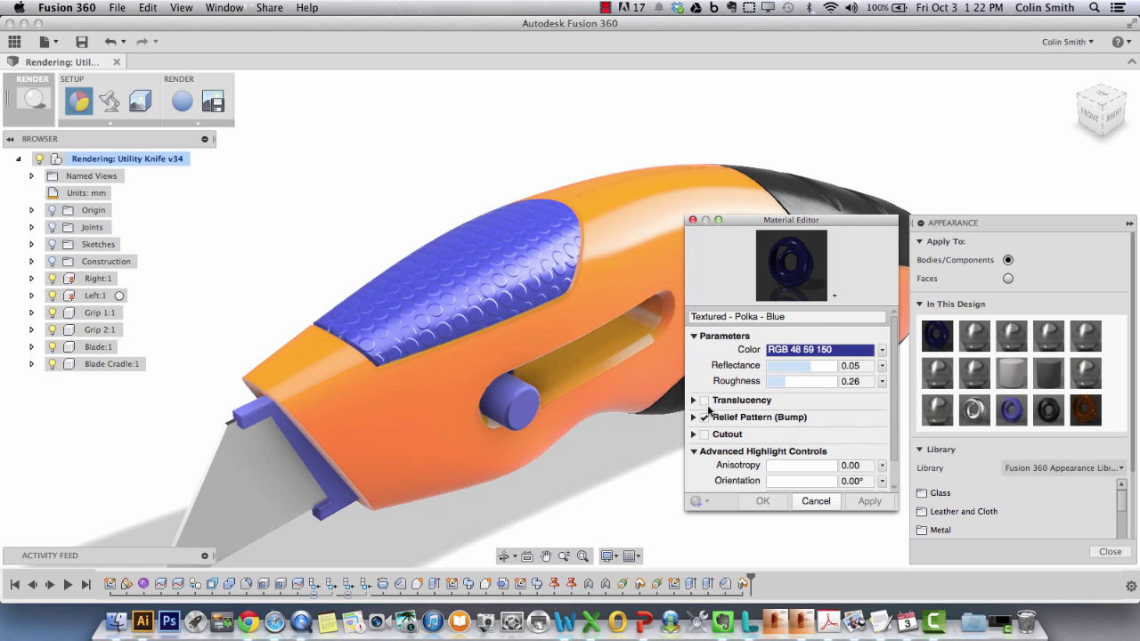
pyautogui.click(694, 417)
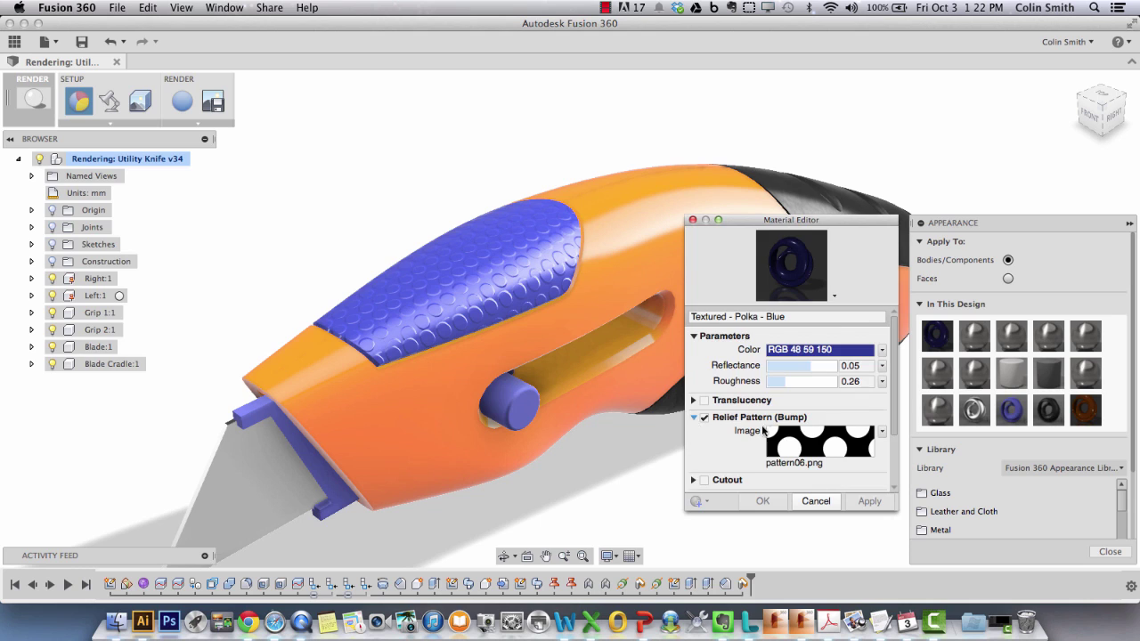
pyautogui.scroll(-3, 763, 431)
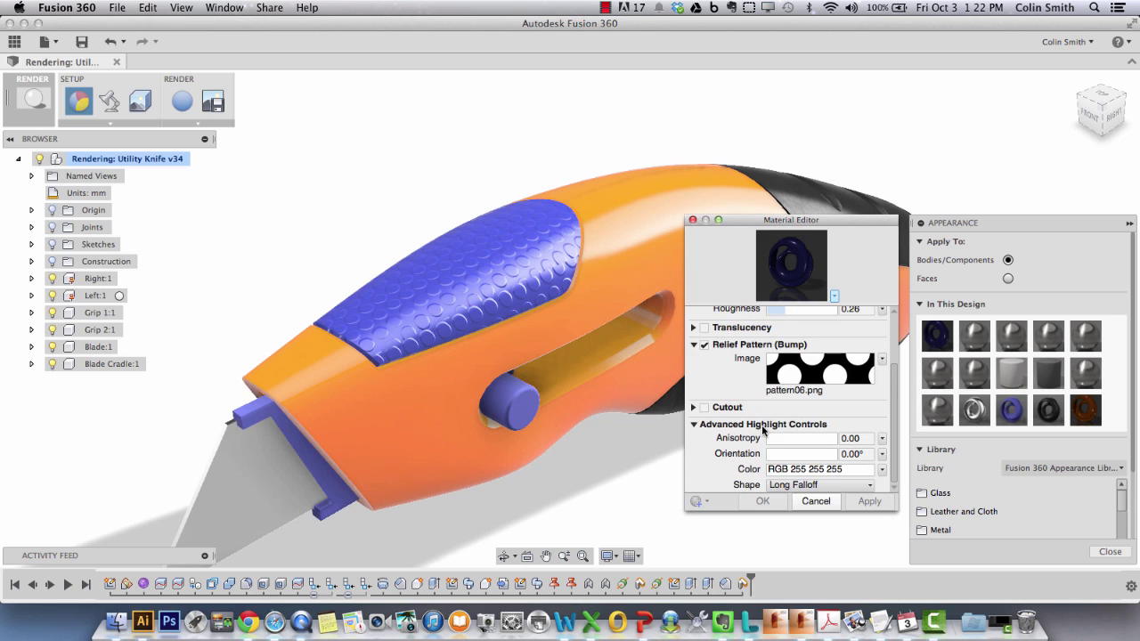
pyautogui.click(830, 374)
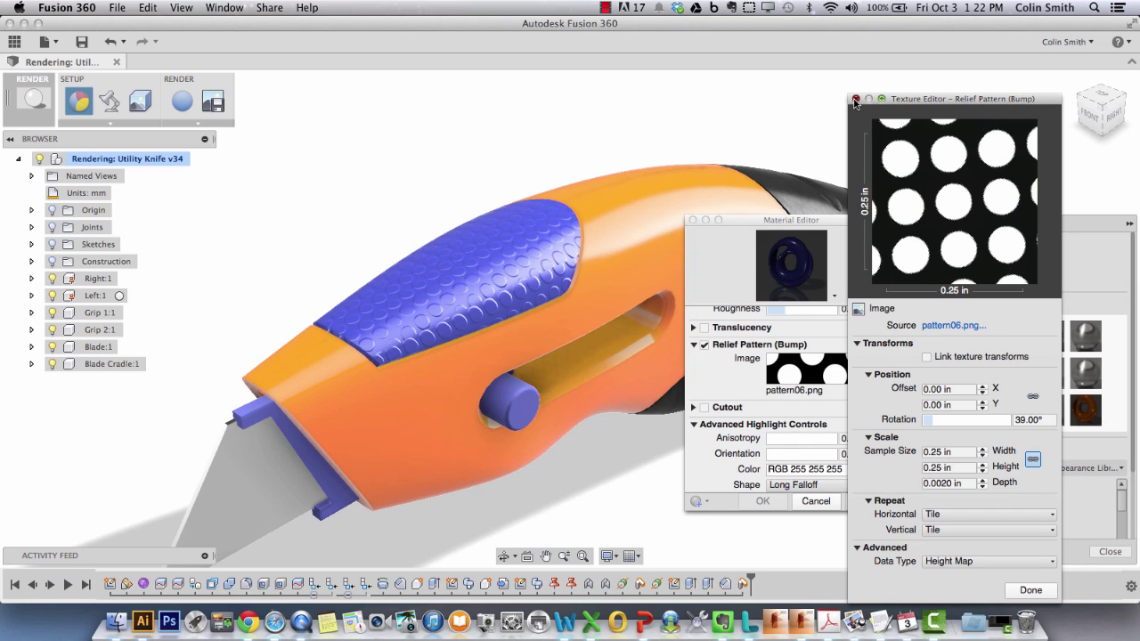
pyautogui.click(854, 100)
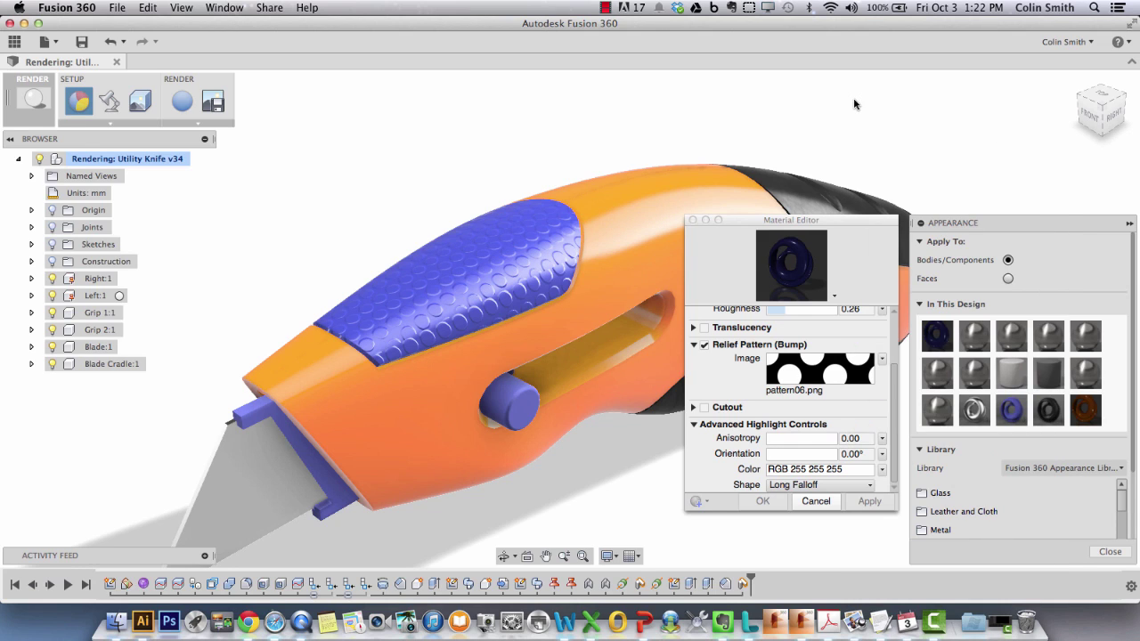
pyautogui.click(693, 221)
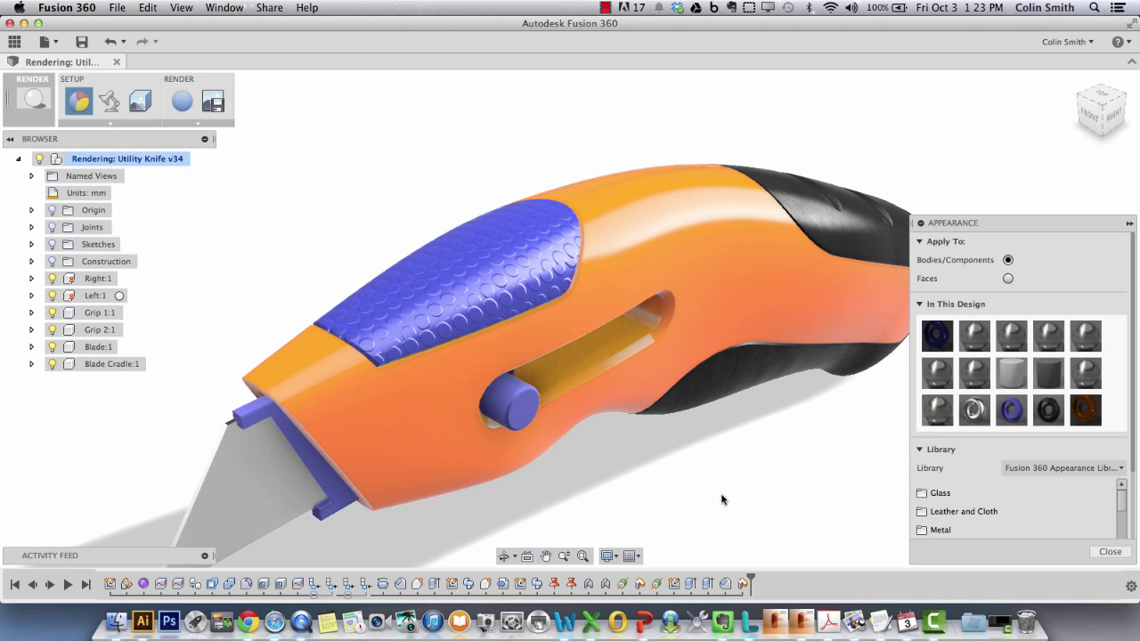
# - Zoom out and open the Rubber - Hard appearance from In This Design for editing
pyautogui.scroll(-3, 688, 496)
pyautogui.keyDown('shift'); pyautogui.moveTo(686, 496); pyautogui.dragTo(736, 458, button='middle'); pyautogui.keyUp('shift')
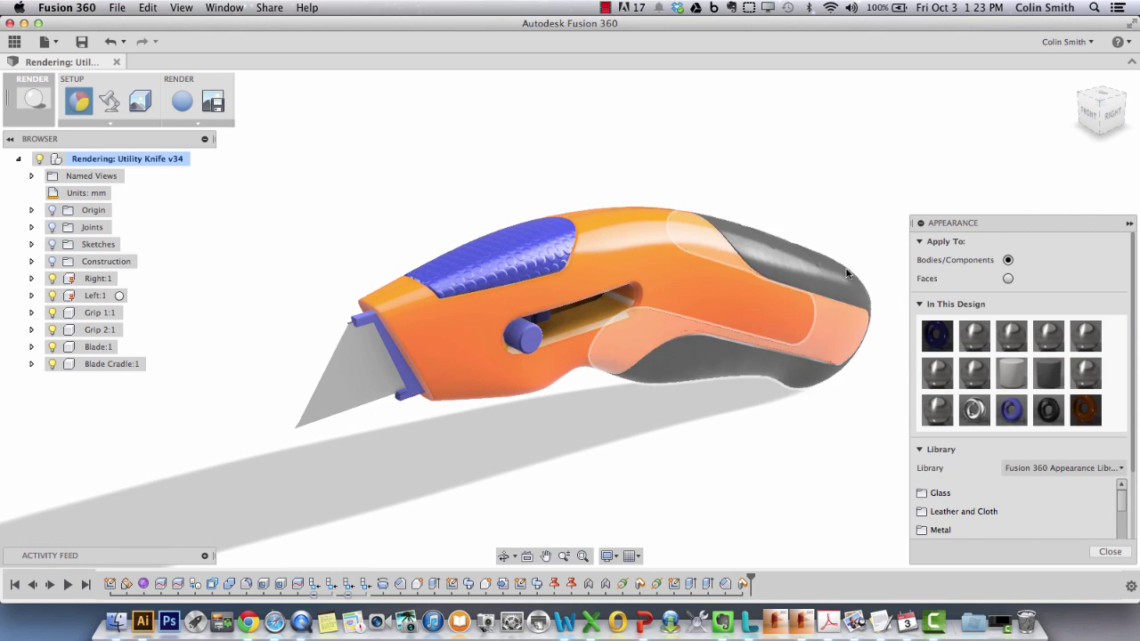
pyautogui.doubleClick(1047, 410)
# - Raise the Rubber - Hard advanced highlight anisotropy from 0.00 to 0.03
pyautogui.click(870, 433)
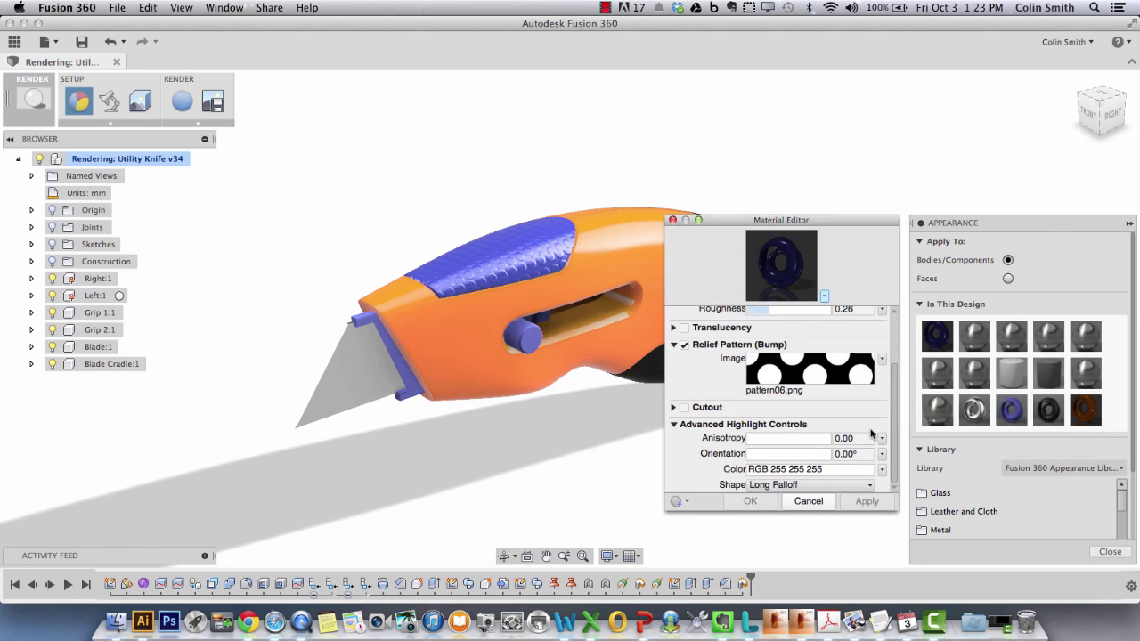
pyautogui.scroll(-2, 871, 433)
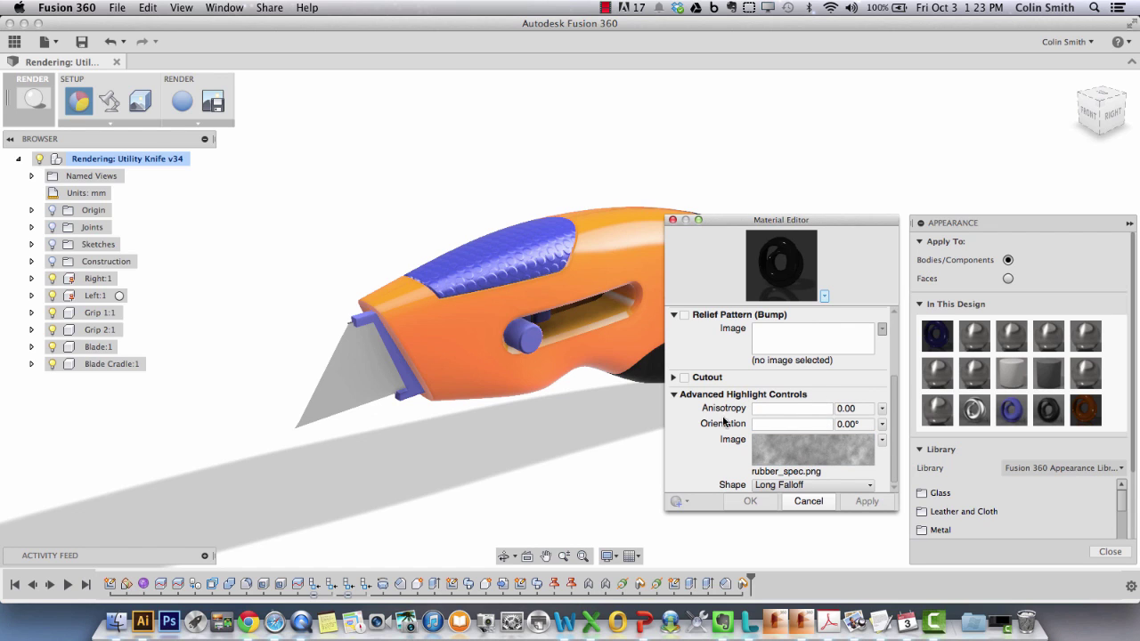
pyautogui.scroll(3, 811, 443)
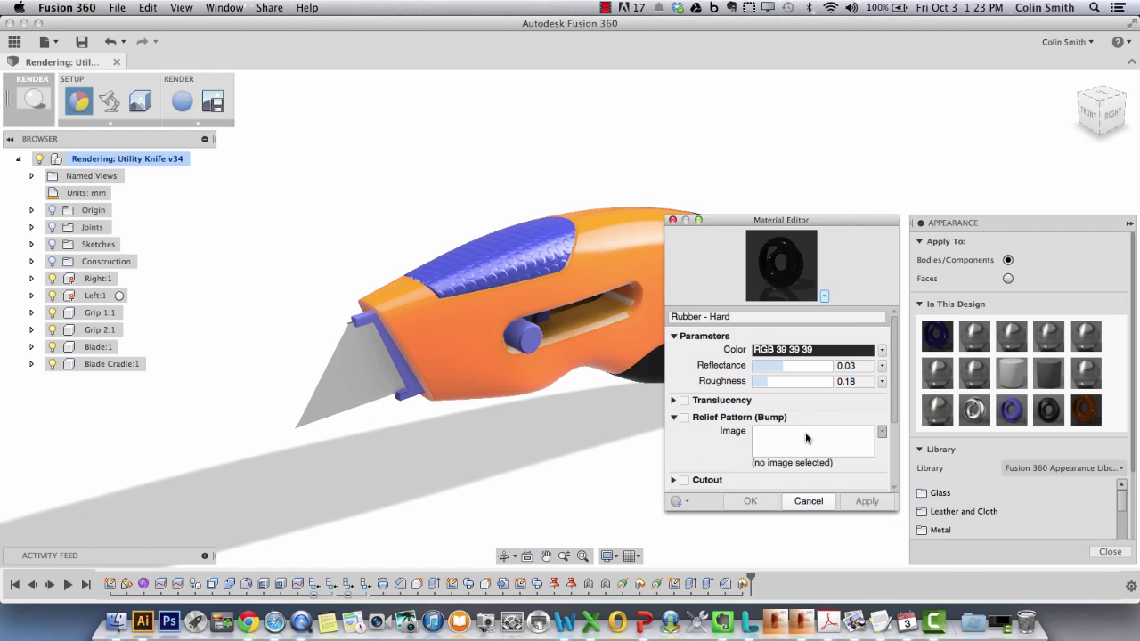
pyautogui.scroll(-3, 807, 438)
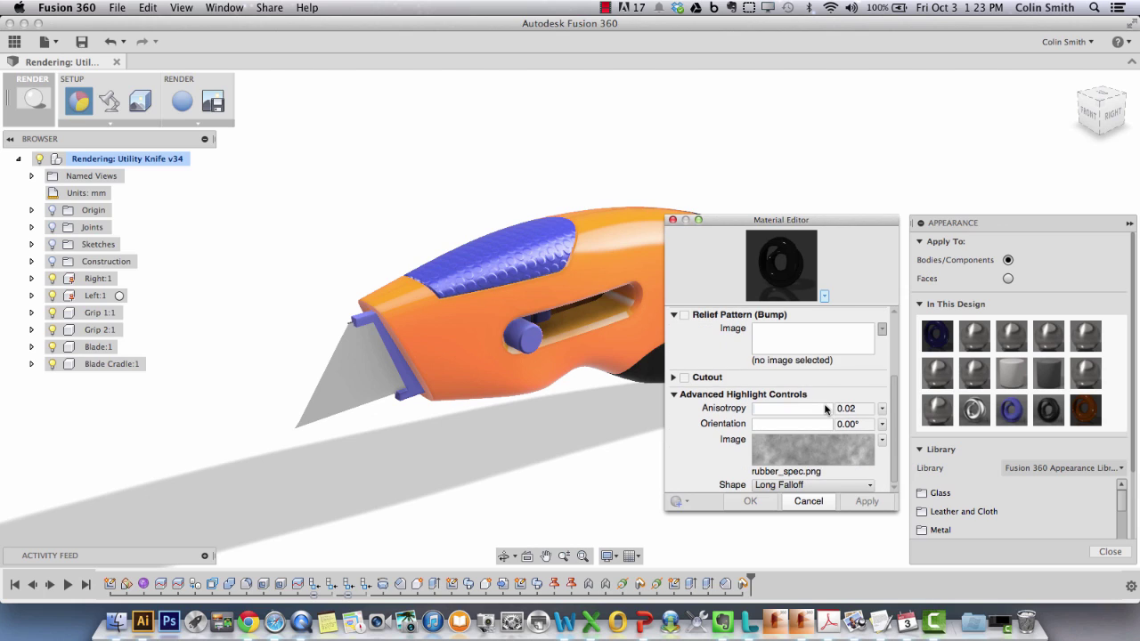
pyautogui.click(825, 409)
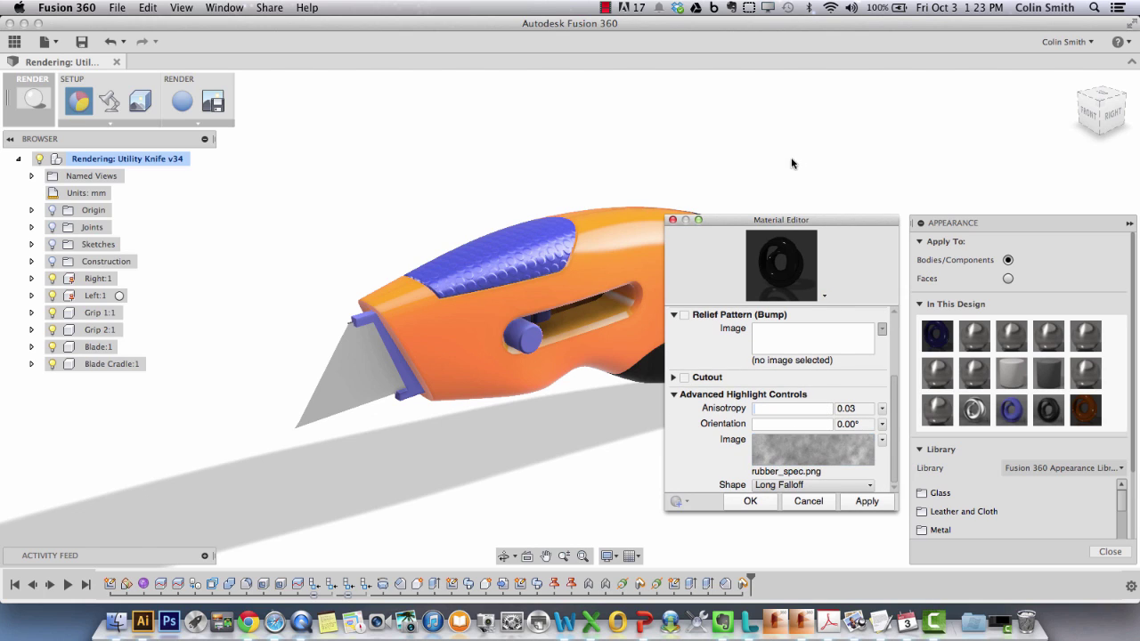
pyautogui.moveTo(840, 163); pyautogui.dragTo(454, 195, button='middle')
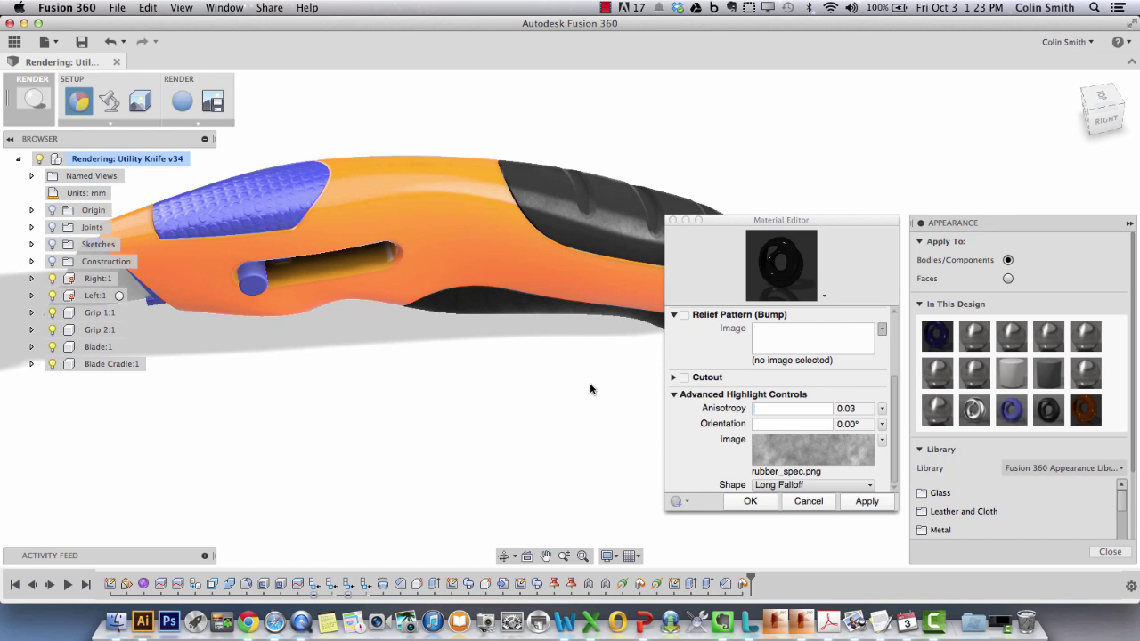
pyautogui.scroll(5, 595, 377)
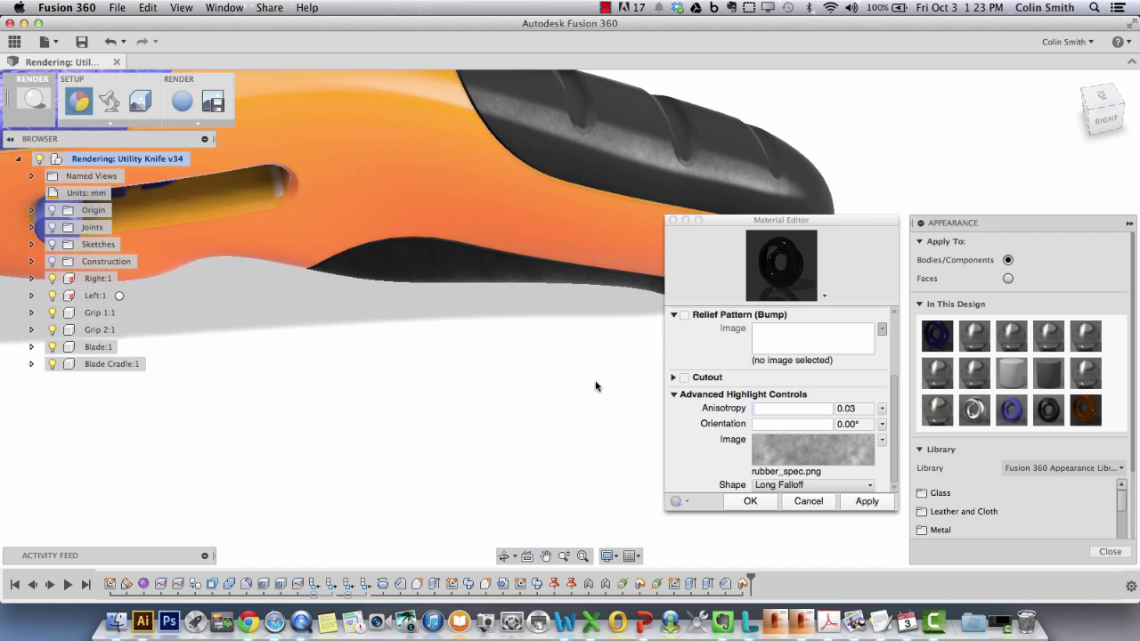
pyautogui.keyDown('shift'); pyautogui.moveTo(497, 425); pyautogui.dragTo(620, 463, button='middle'); pyautogui.keyUp('shift')
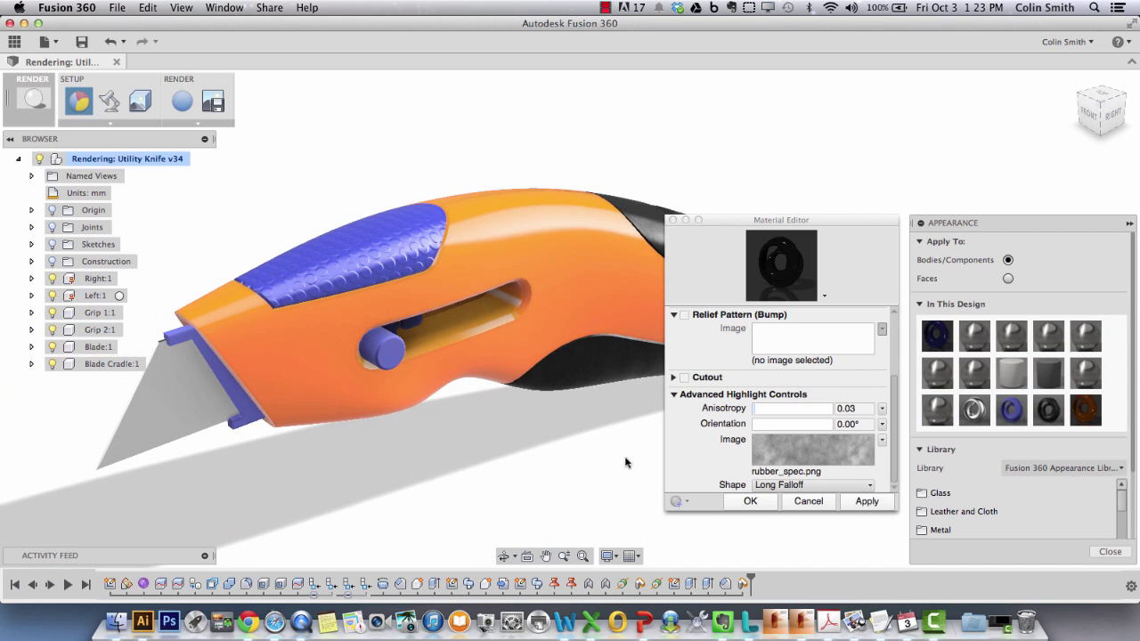
# - Close the rubber material settings and orbit the knife to a right-side view
pyautogui.click(673, 221)
pyautogui.keyDown('shift'); pyautogui.moveTo(671, 216); pyautogui.dragTo(810, 470, button='middle'); pyautogui.keyUp('shift')
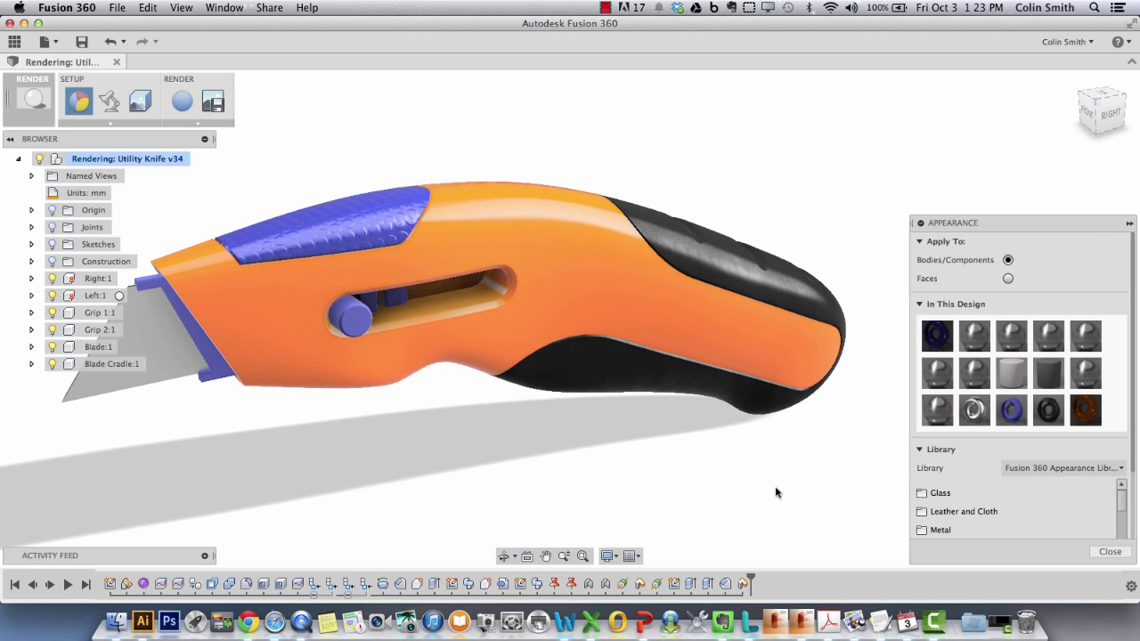
pyautogui.keyDown('shift'); pyautogui.moveTo(731, 479); pyautogui.dragTo(608, 448, button='middle'); pyautogui.keyUp('shift')
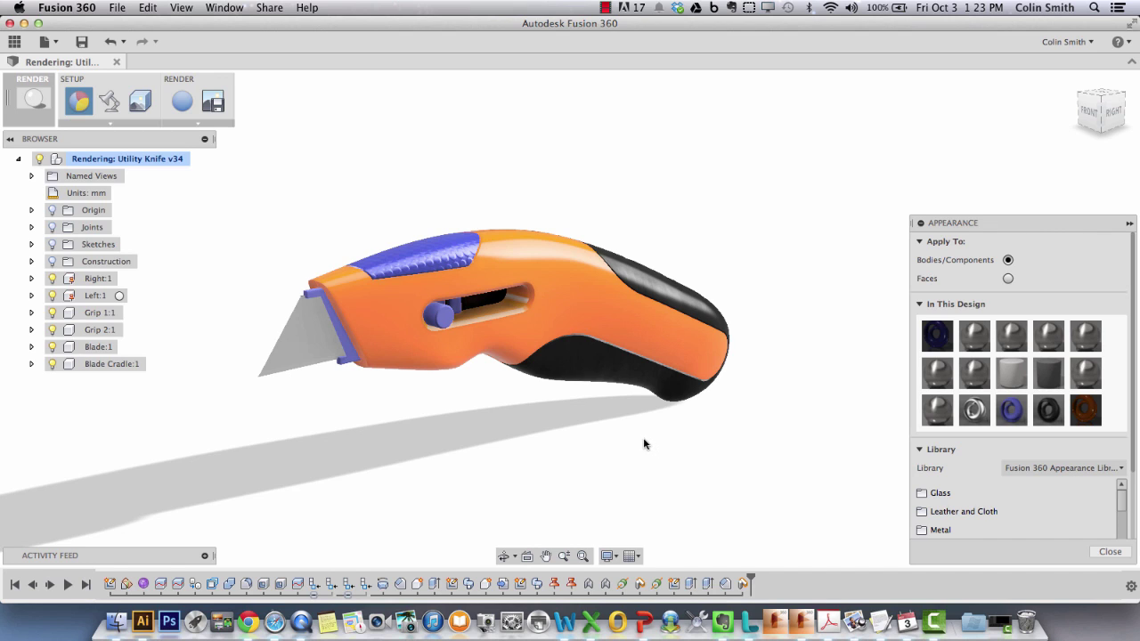
# - Delete two appearances from the design list and float the Appearance panel
pyautogui.rightClick(1060, 356)
pyautogui.click(1123, 366)
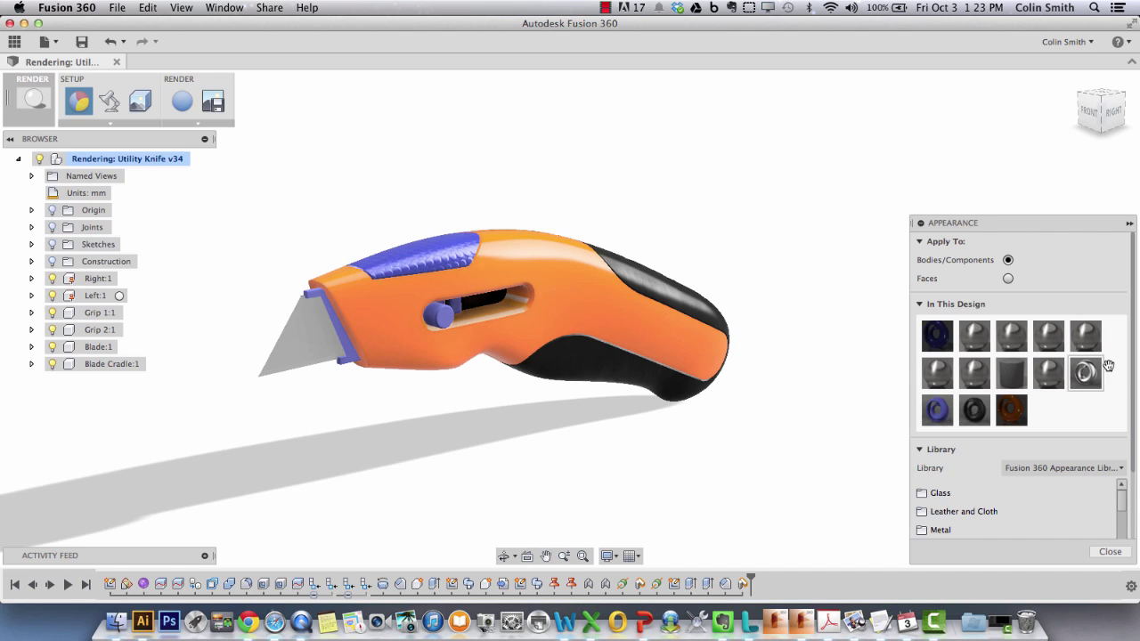
pyautogui.moveTo(1017, 224); pyautogui.dragTo(965, 161)
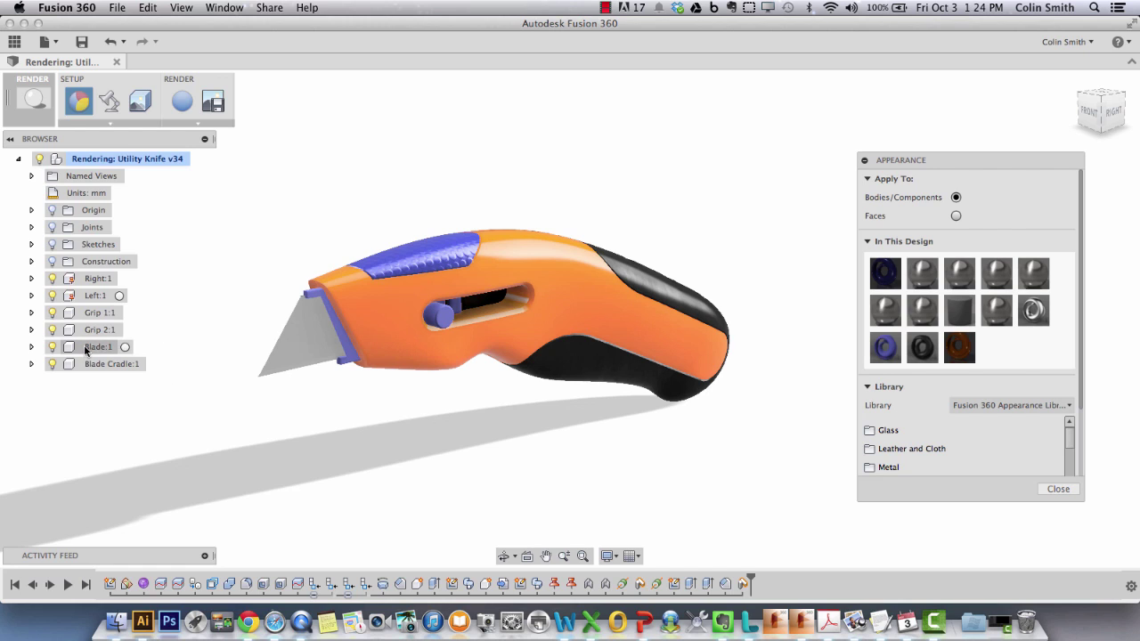
# - Isolate the Blade:1 component so the rest of the knife is hidden
pyautogui.click(31, 346)
pyautogui.click(111, 347)
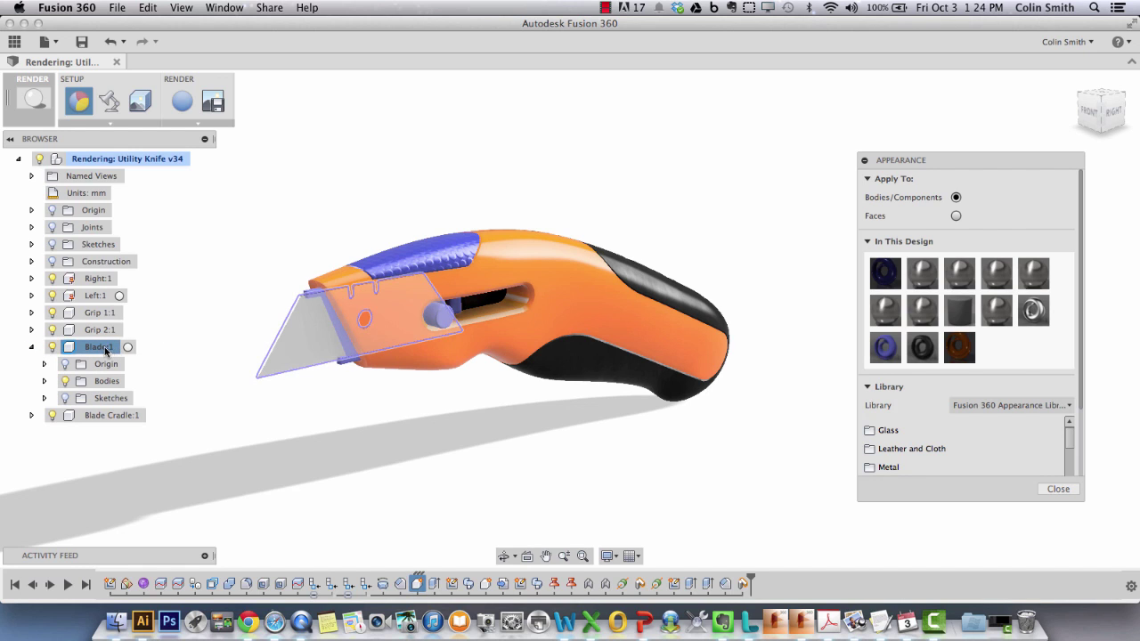
pyautogui.click(1055, 489)
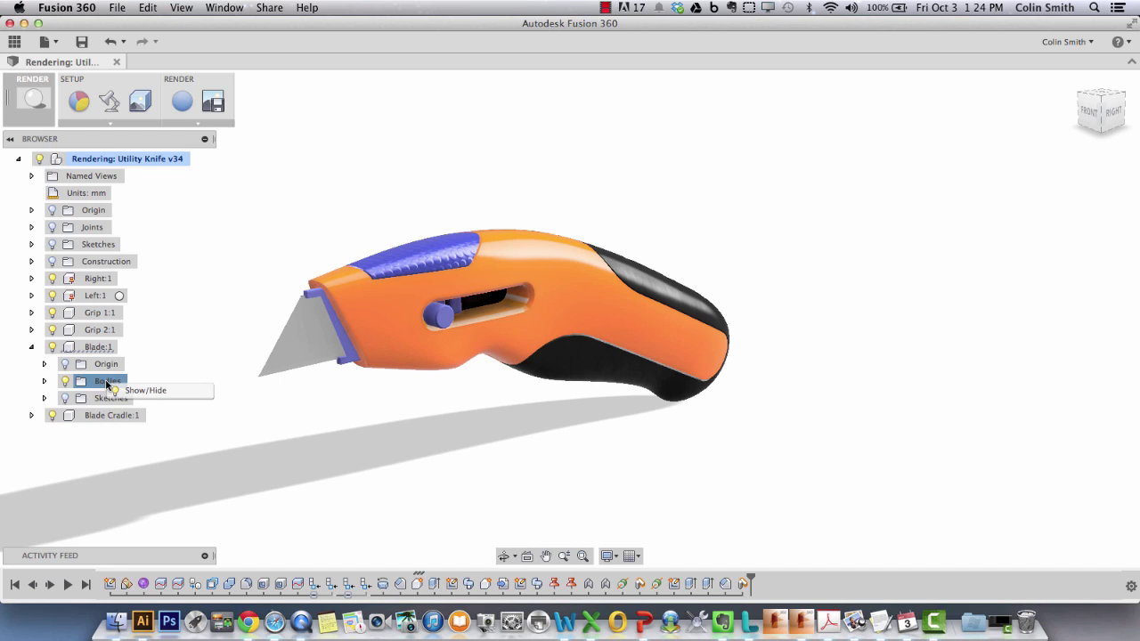
pyautogui.click(43, 381)
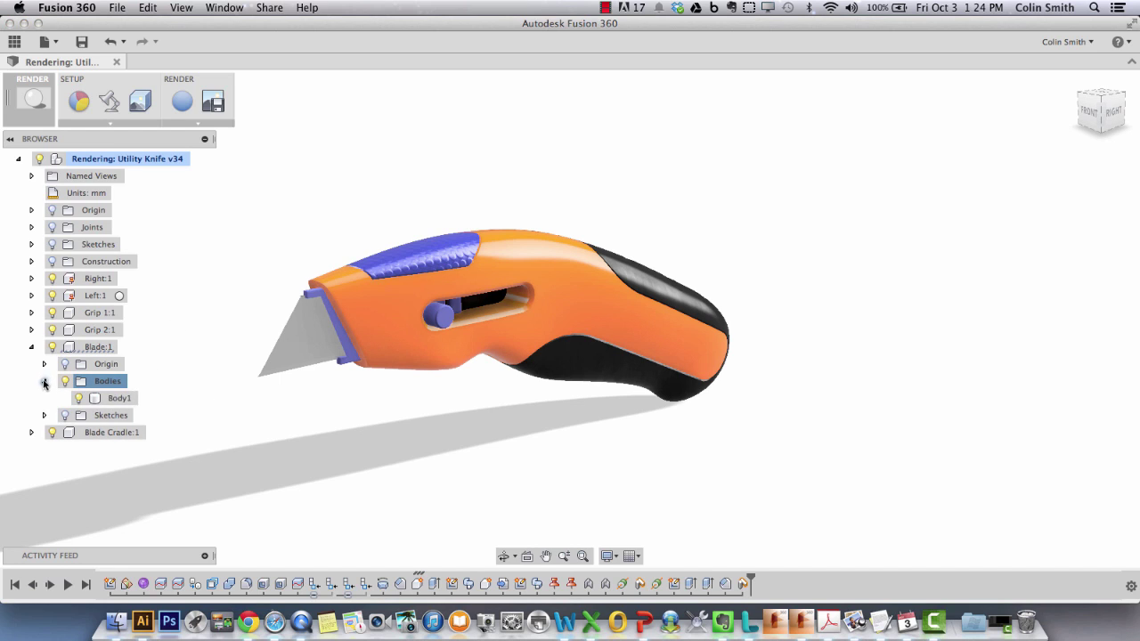
pyautogui.rightClick(129, 402)
pyautogui.click(170, 338)
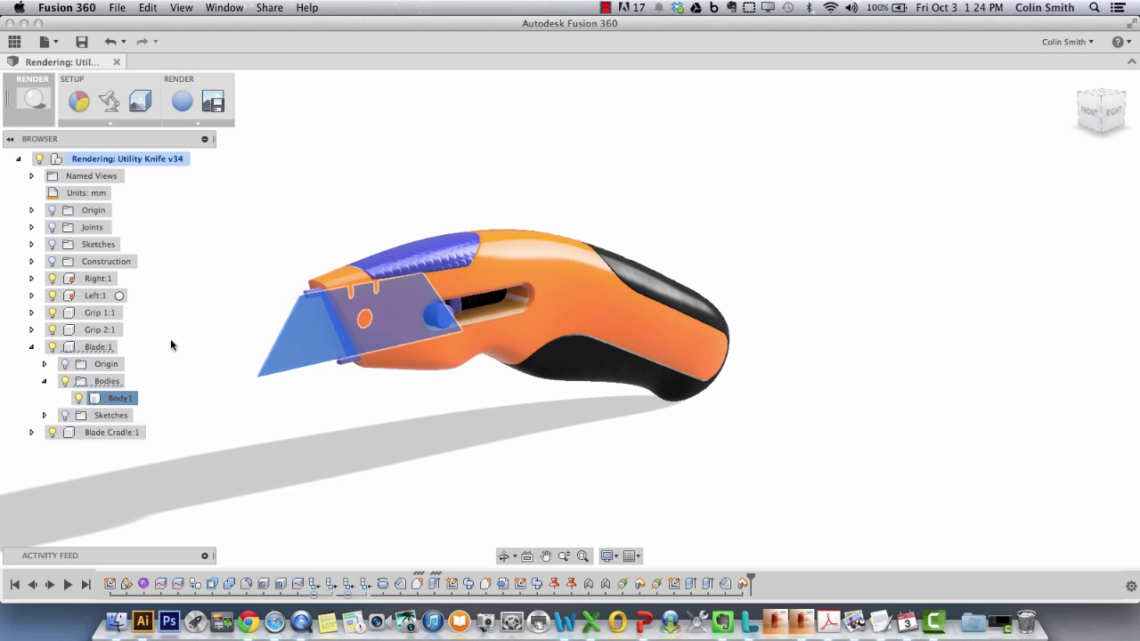
pyautogui.rightClick(105, 349)
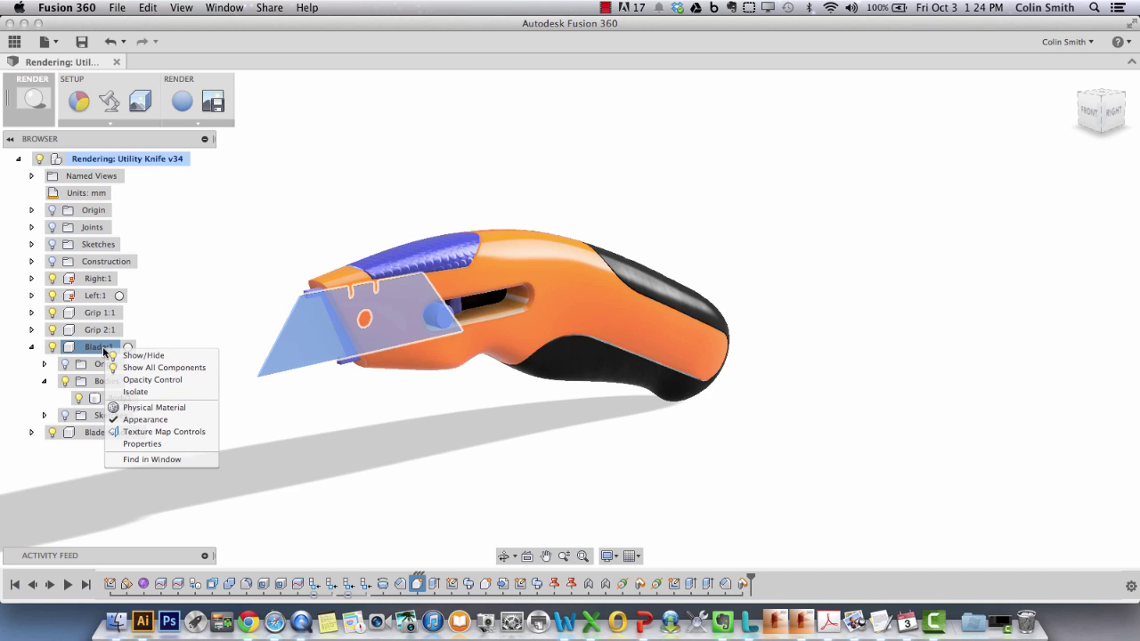
pyautogui.click(163, 392)
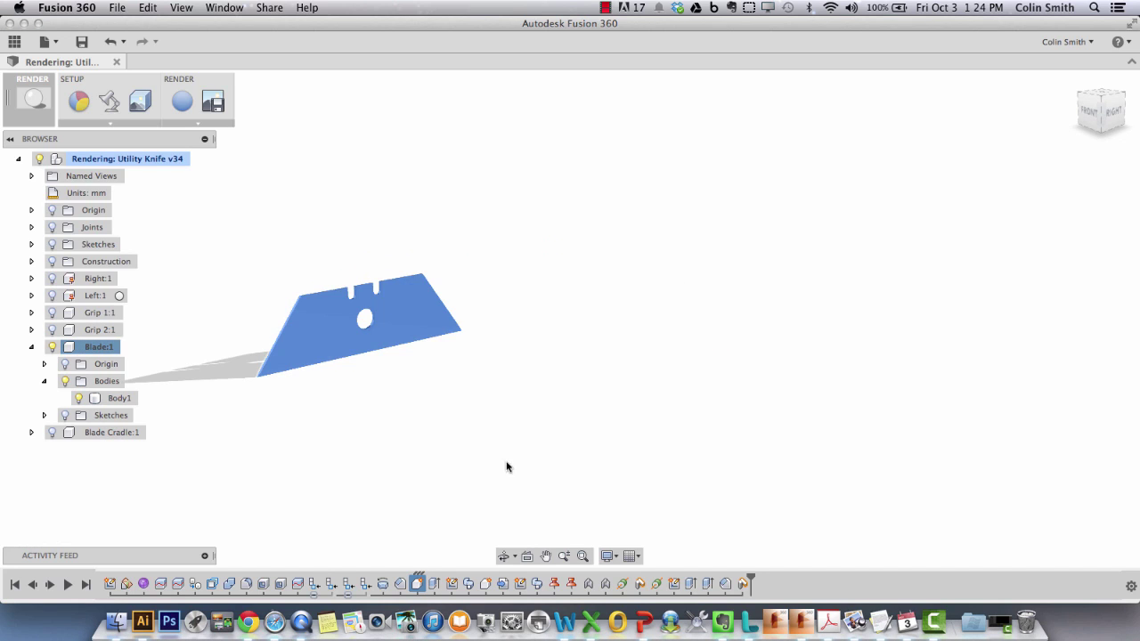
# - Orbit around the isolated blade to inspect it from several angles
pyautogui.moveTo(507, 467); pyautogui.dragTo(639, 427, button='middle')
pyautogui.scroll(-2, 561, 422)
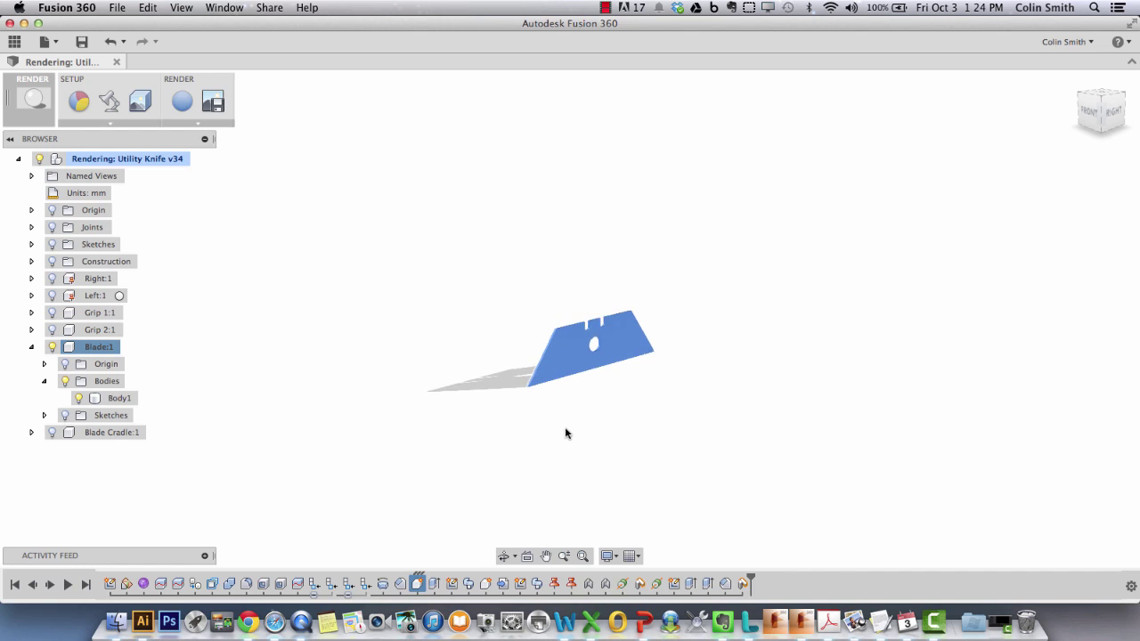
pyautogui.scroll(2, 564, 428)
pyautogui.keyDown('shift'); pyautogui.moveTo(565, 428); pyautogui.dragTo(613, 408, button='middle'); pyautogui.keyUp('shift')
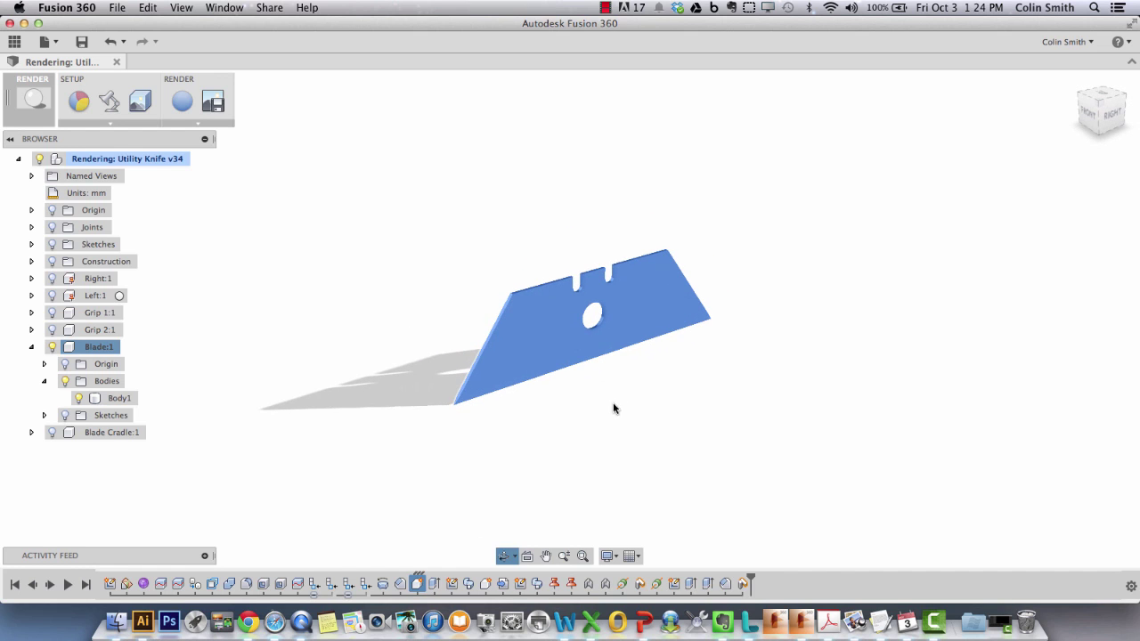
pyautogui.keyDown('shift'); pyautogui.moveTo(659, 459); pyautogui.dragTo(643, 351, button='middle'); pyautogui.keyUp('shift')
pyautogui.keyDown('shift'); pyautogui.moveTo(662, 442); pyautogui.dragTo(644, 351, button='middle'); pyautogui.keyUp('shift')
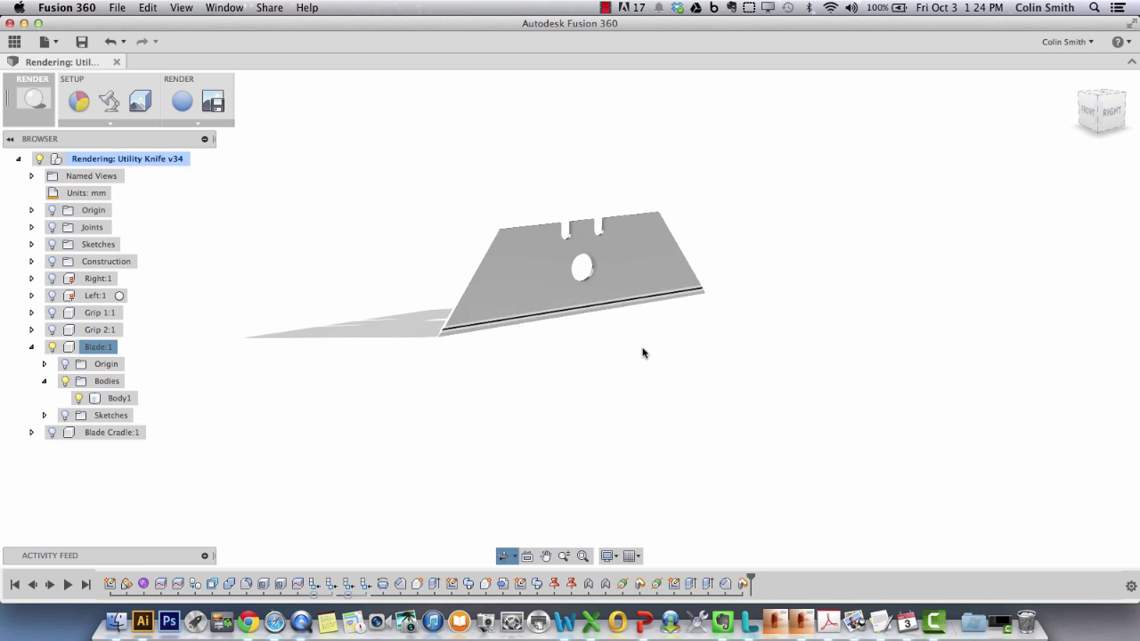
pyautogui.keyDown('shift'); pyautogui.moveTo(611, 275); pyautogui.dragTo(534, 387, button='middle'); pyautogui.keyUp('shift')
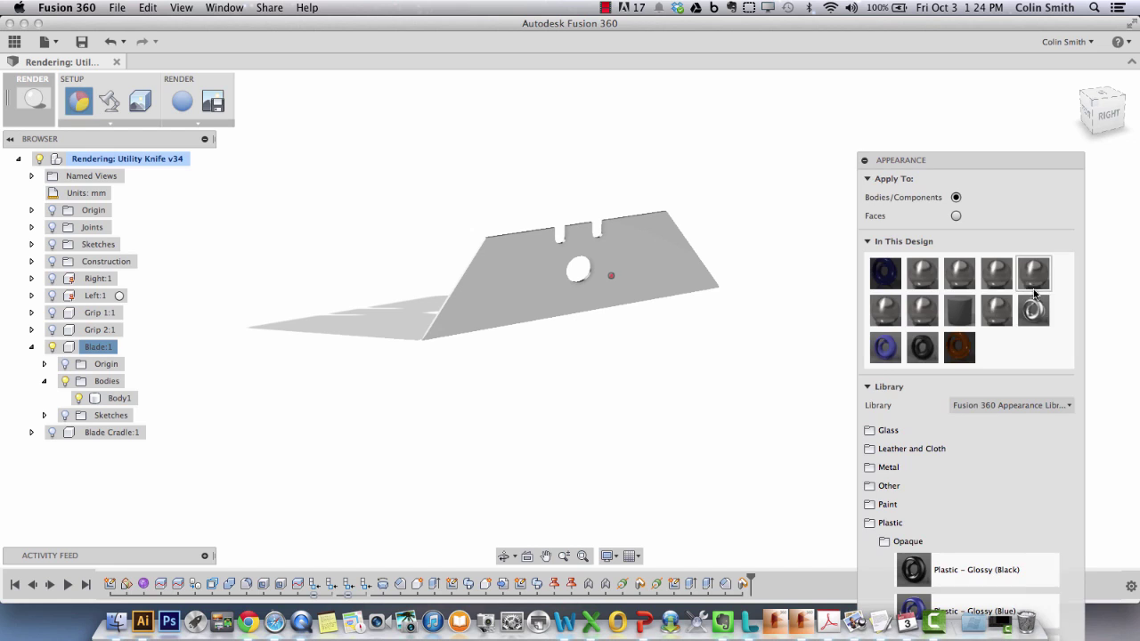
# - Duplicate Stainless Steel - Satin and recolour the copy near-black (RGB 30,29,29), applying to faces
pyautogui.moveTo(1011, 219); pyautogui.dragTo(1053, 138)
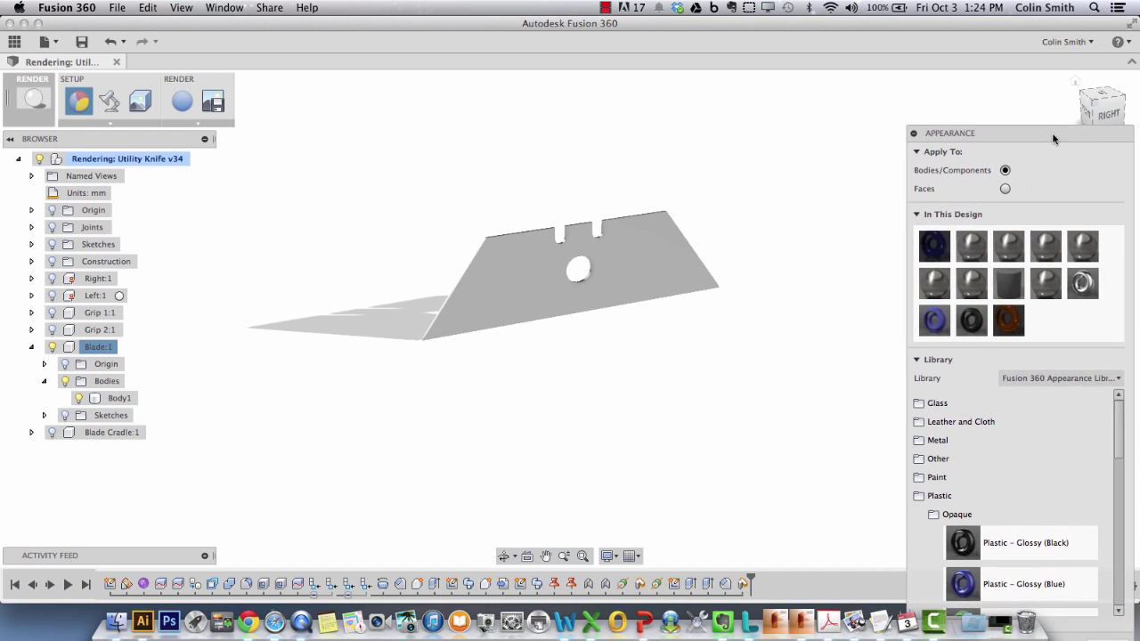
pyautogui.rightClick(1082, 284)
pyautogui.moveTo(1018, 133); pyautogui.dragTo(927, 102)
pyautogui.rightClick(985, 255)
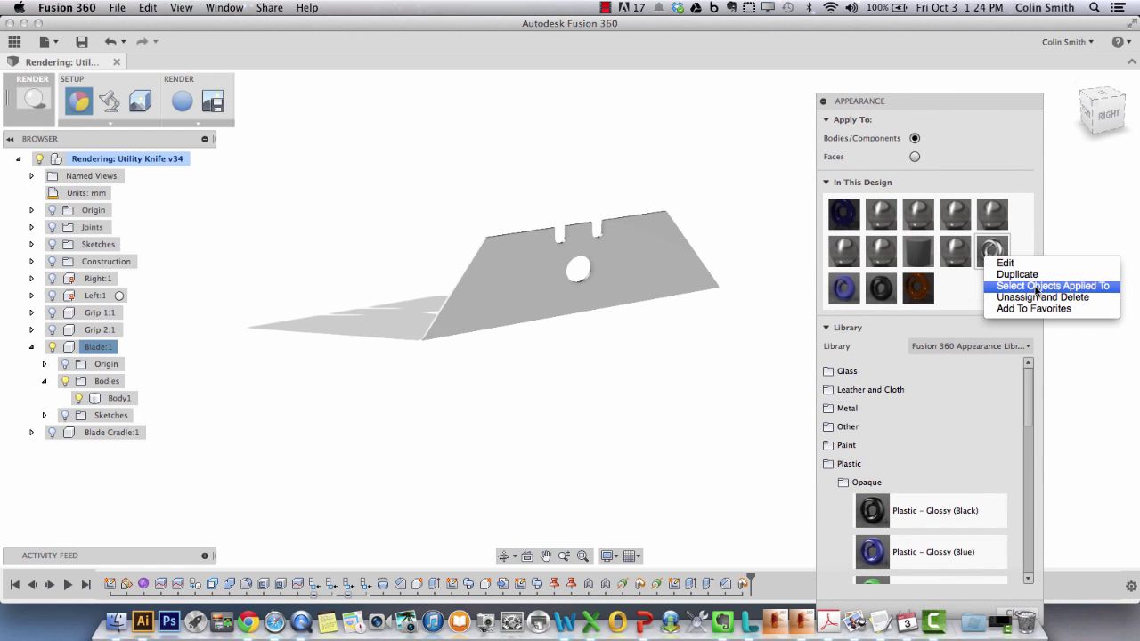
pyautogui.click(1030, 276)
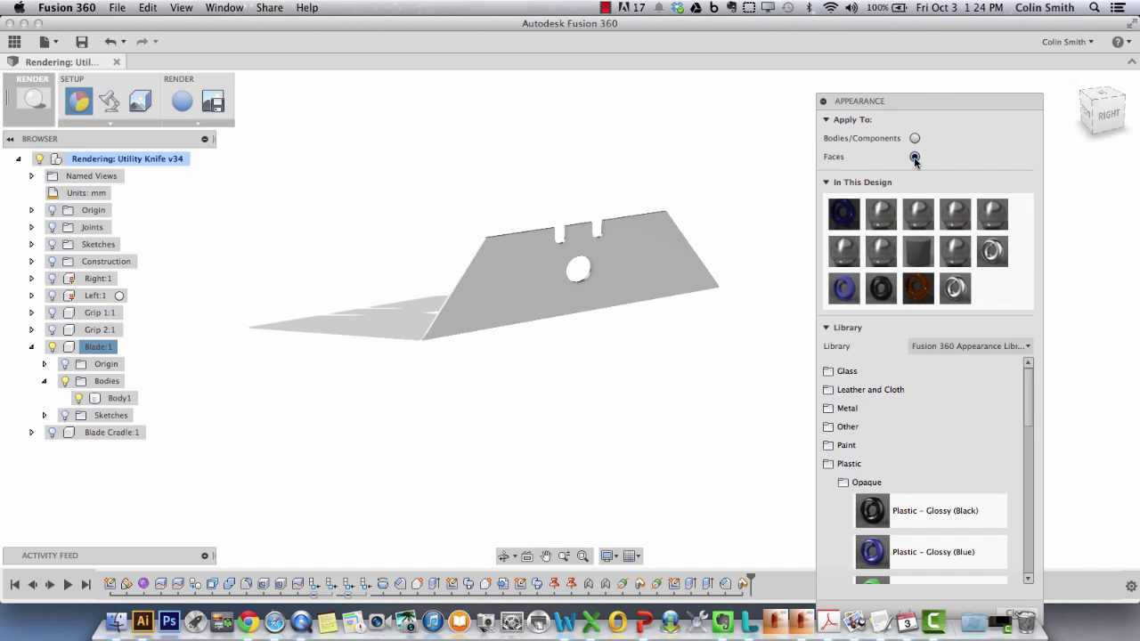
pyautogui.doubleClick(951, 285)
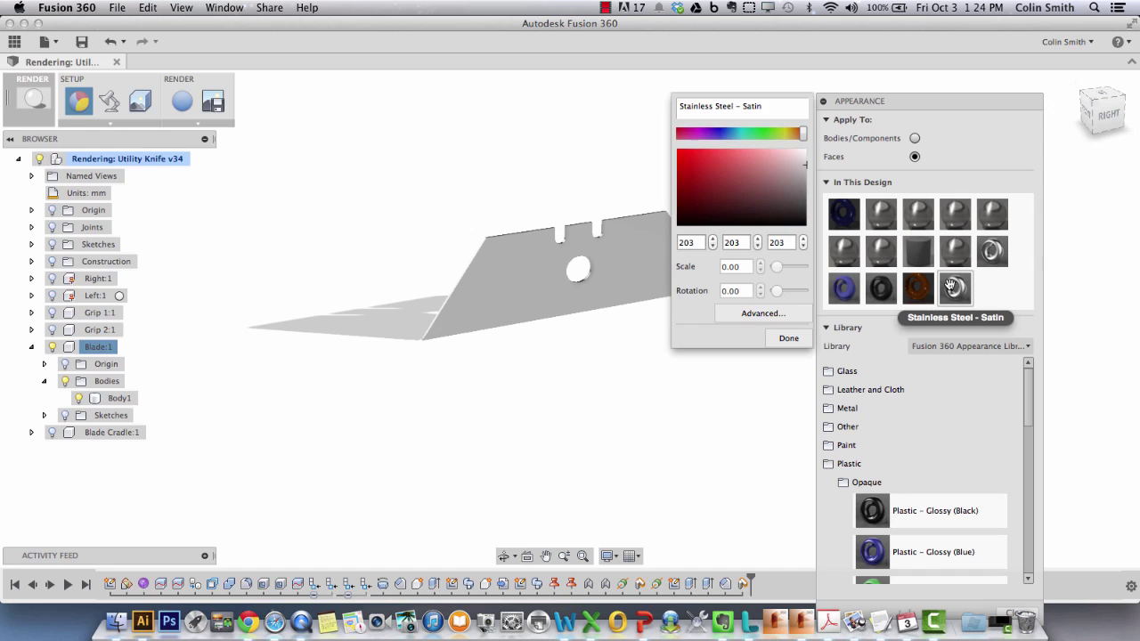
pyautogui.moveTo(807, 164); pyautogui.dragTo(800, 219)
pyautogui.click(788, 337)
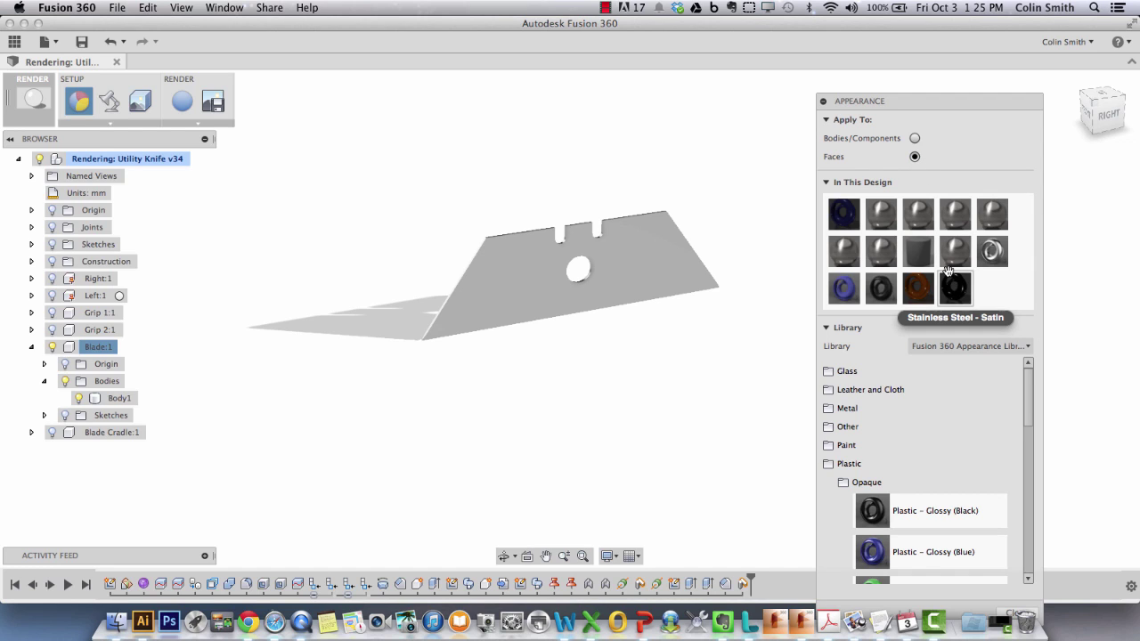
# - Apply the near-black steel copy to both blade side faces, then reset Apply To to Bodies/Components
pyautogui.moveTo(956, 290); pyautogui.dragTo(633, 238)
pyautogui.scroll(3, 646, 351)
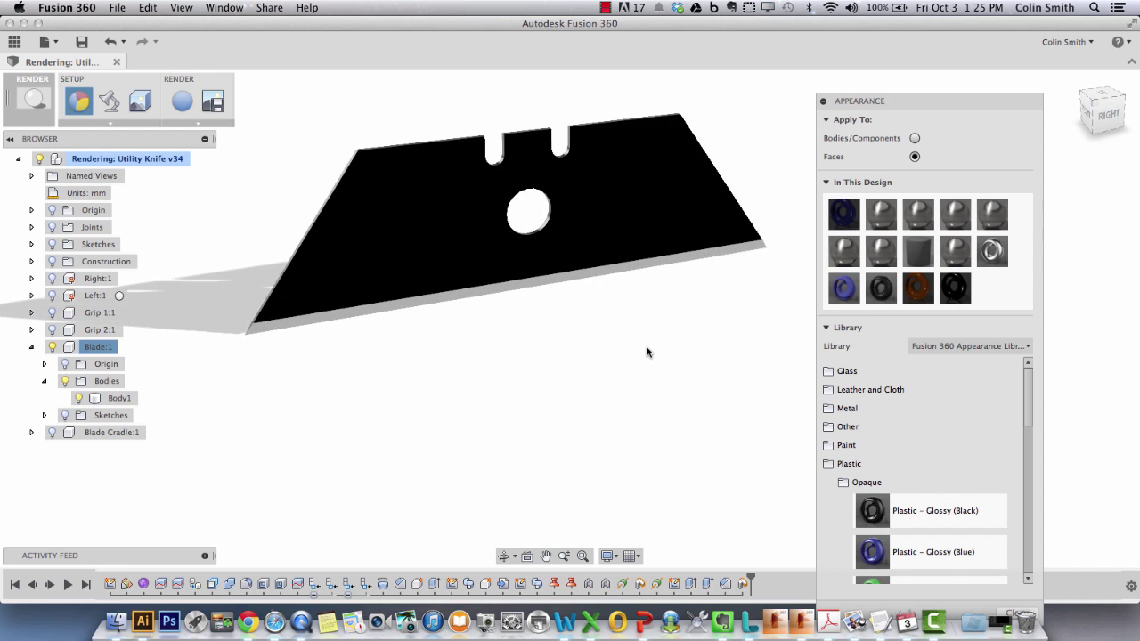
pyautogui.moveTo(646, 352)
pyautogui.keyDown('shift'); pyautogui.mouseDown(button='middle')
pyautogui.moveTo(547, 326)
pyautogui.moveTo(613, 315)
pyautogui.moveTo(633, 348)
pyautogui.moveTo(671, 320)
pyautogui.moveTo(667, 298)
pyautogui.moveTo(670, 310)
pyautogui.moveTo(649, 308)
pyautogui.moveTo(666, 294)
pyautogui.moveTo(544, 316)
pyautogui.moveTo(664, 321)
pyautogui.moveTo(661, 308)
pyautogui.moveTo(605, 323)
pyautogui.moveTo(671, 332)
pyautogui.moveTo(628, 325)
pyautogui.moveTo(669, 323)
pyautogui.moveTo(646, 338)
pyautogui.mouseUp(button='middle'); pyautogui.keyUp('shift')
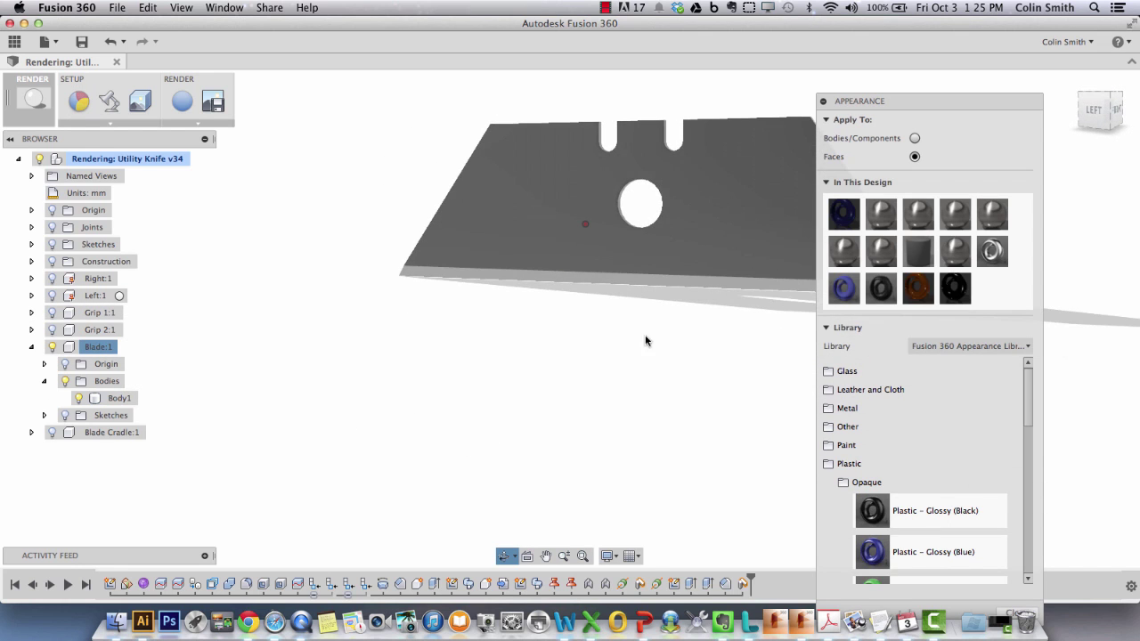
pyautogui.moveTo(910, 297); pyautogui.dragTo(559, 214)
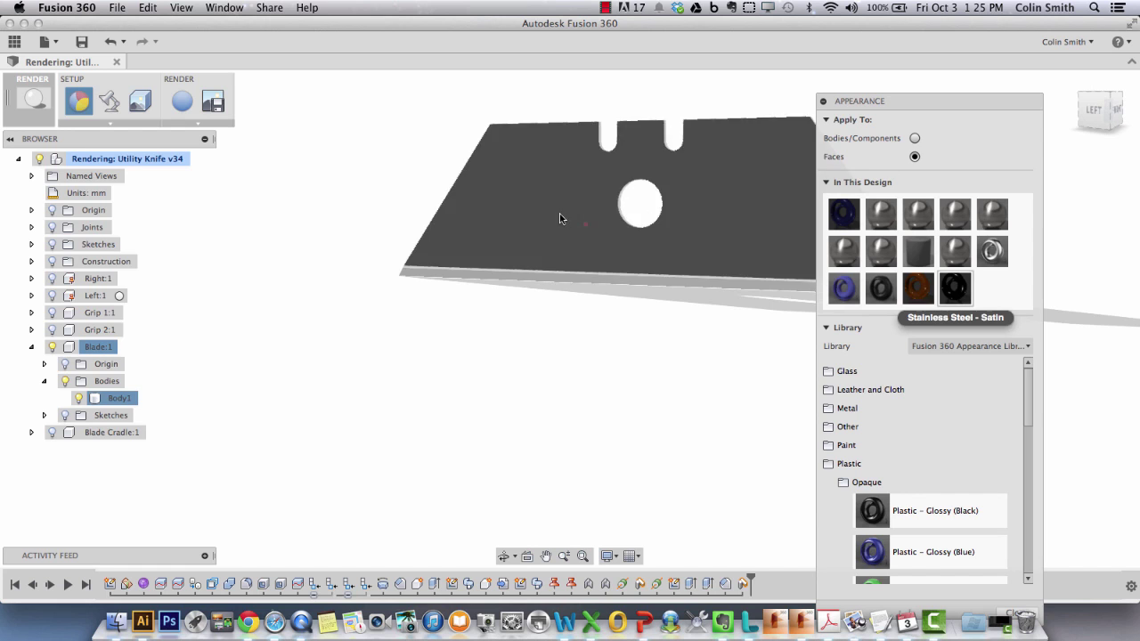
pyautogui.keyDown('shift'); pyautogui.moveTo(559, 214); pyautogui.dragTo(480, 139, button='middle'); pyautogui.keyUp('shift')
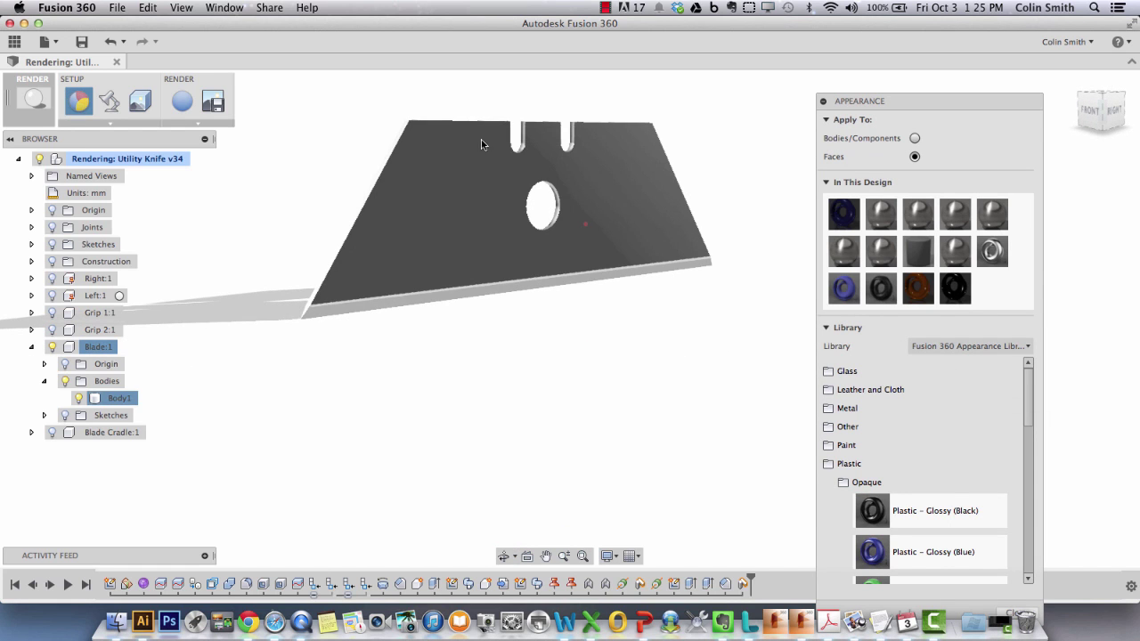
pyautogui.moveTo(590, 311)
pyautogui.keyDown('shift'); pyautogui.mouseDown(button='middle')
pyautogui.moveTo(564, 321)
pyautogui.moveTo(605, 322)
pyautogui.moveTo(576, 315)
pyautogui.mouseUp(button='middle'); pyautogui.keyUp('shift')
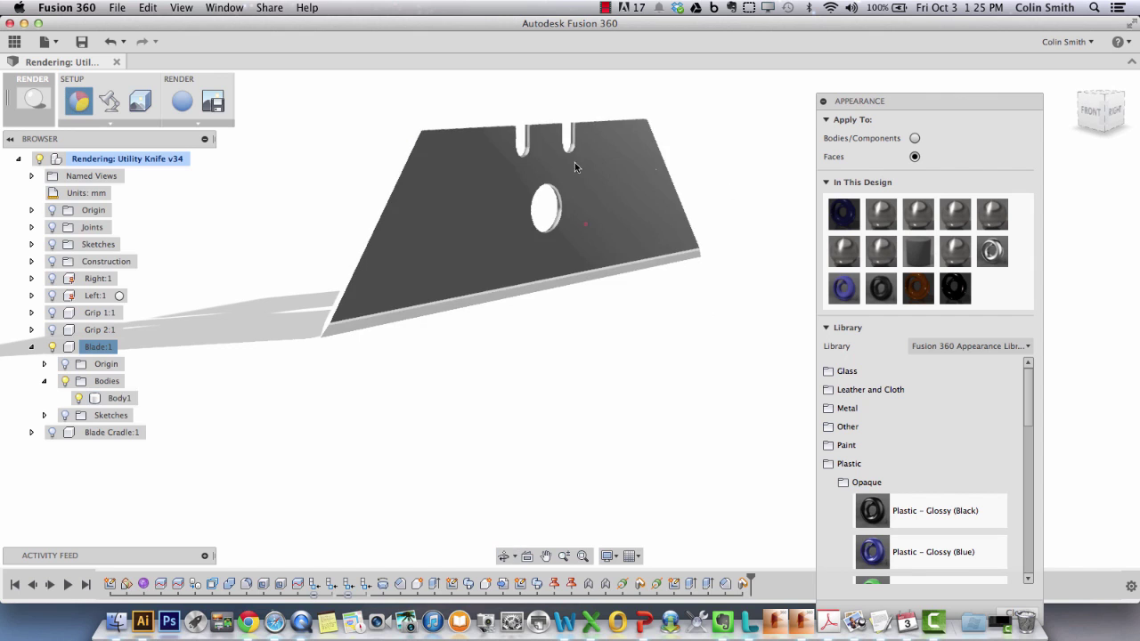
pyautogui.scroll(-3, 646, 339)
pyautogui.keyDown('shift'); pyautogui.moveTo(654, 356); pyautogui.dragTo(651, 379, button='middle'); pyautogui.keyUp('shift')
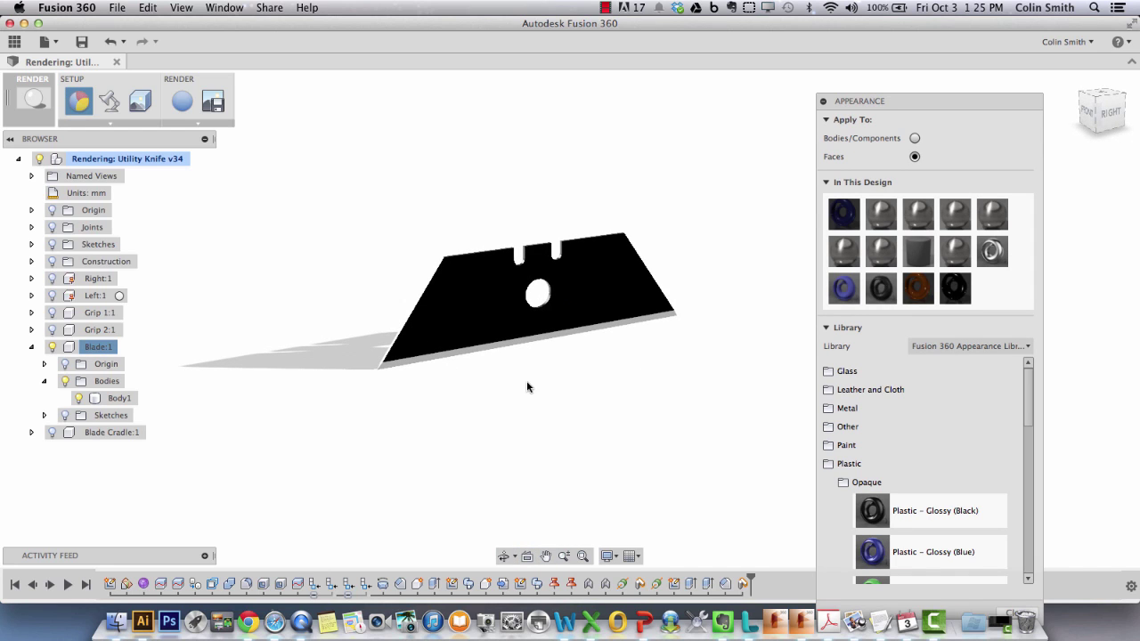
pyautogui.moveTo(954, 251); pyautogui.dragTo(915, 156)
# - Unisolate Blade:1 to show the whole knife and orbit to a front-facing view
pyautogui.click(31, 346)
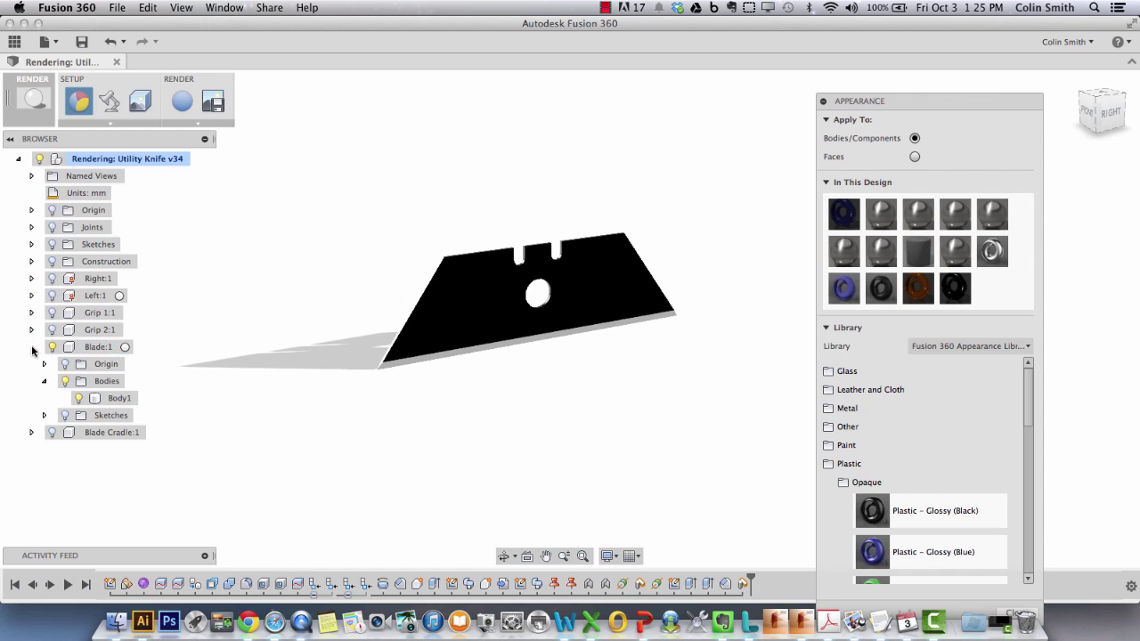
pyautogui.click(98, 346)
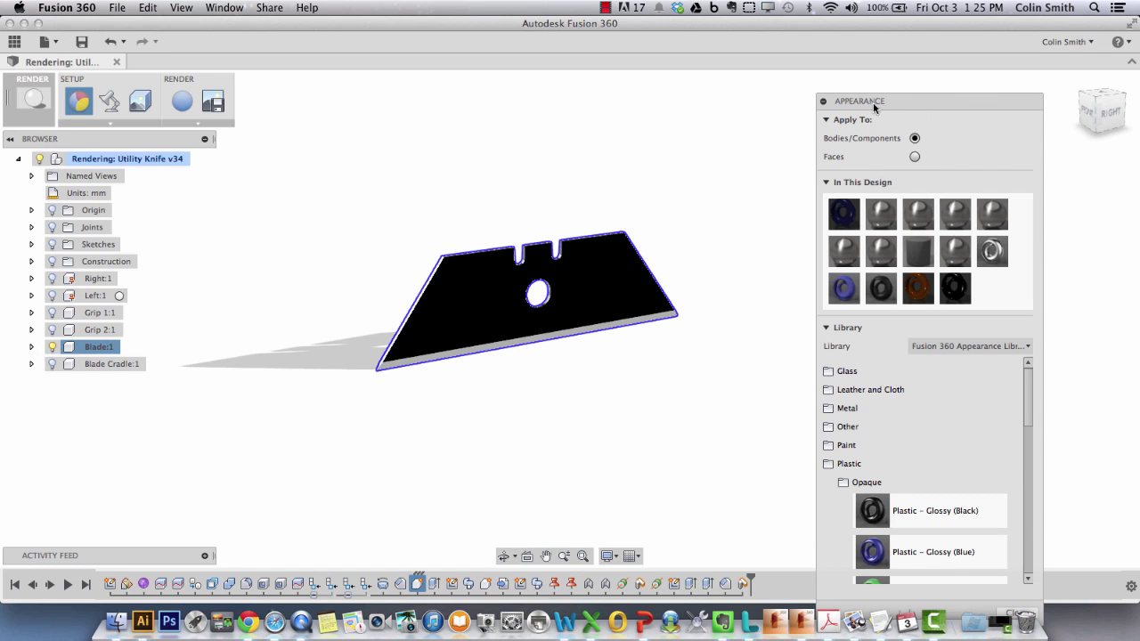
pyautogui.moveTo(872, 103); pyautogui.dragTo(768, 11)
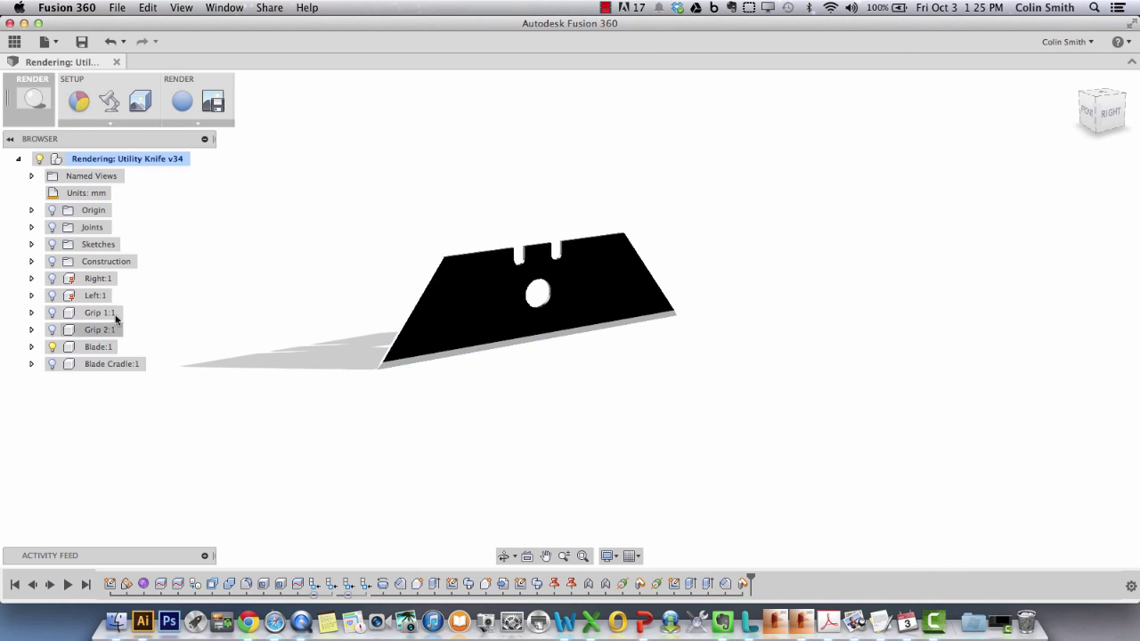
pyautogui.rightClick(97, 347)
pyautogui.click(169, 390)
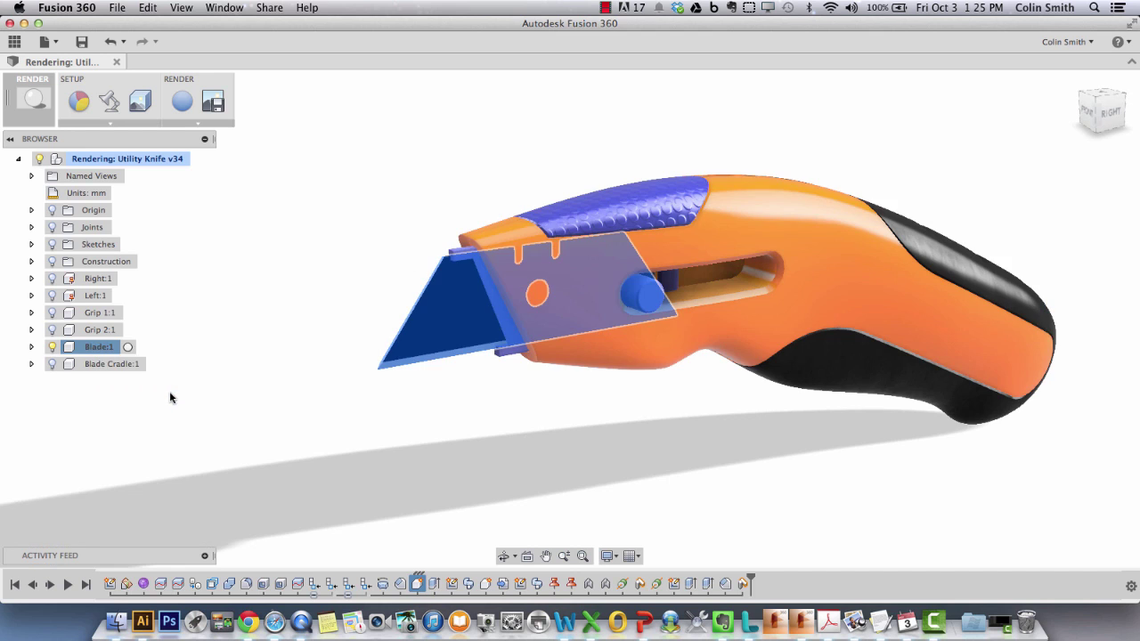
pyautogui.keyDown('shift'); pyautogui.moveTo(537, 471); pyautogui.dragTo(609, 449, button='middle'); pyautogui.keyUp('shift')
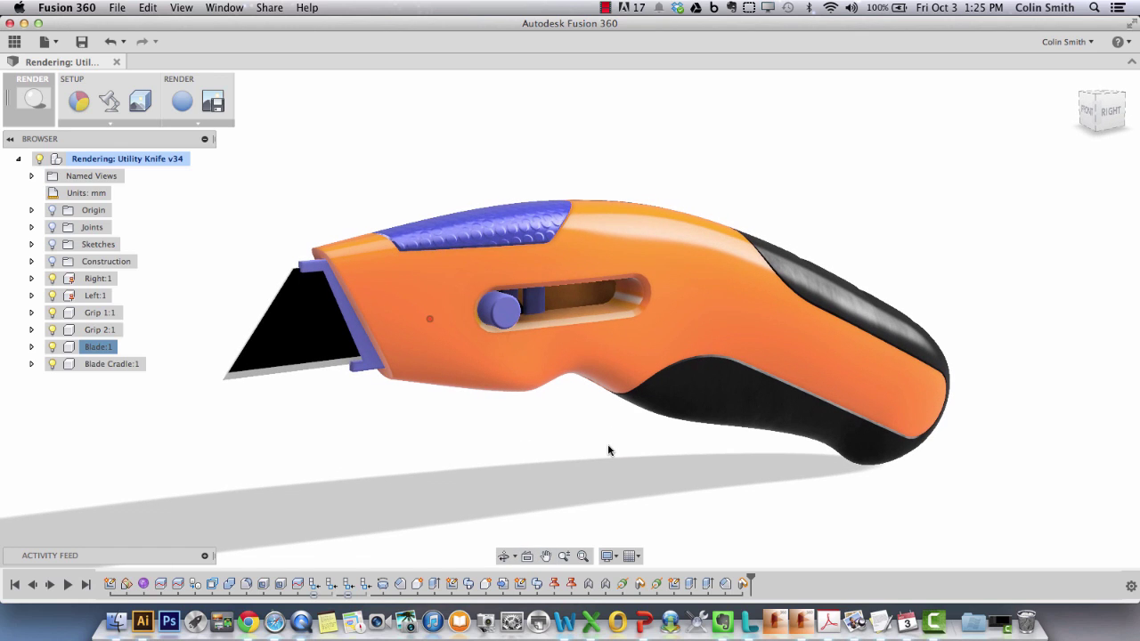